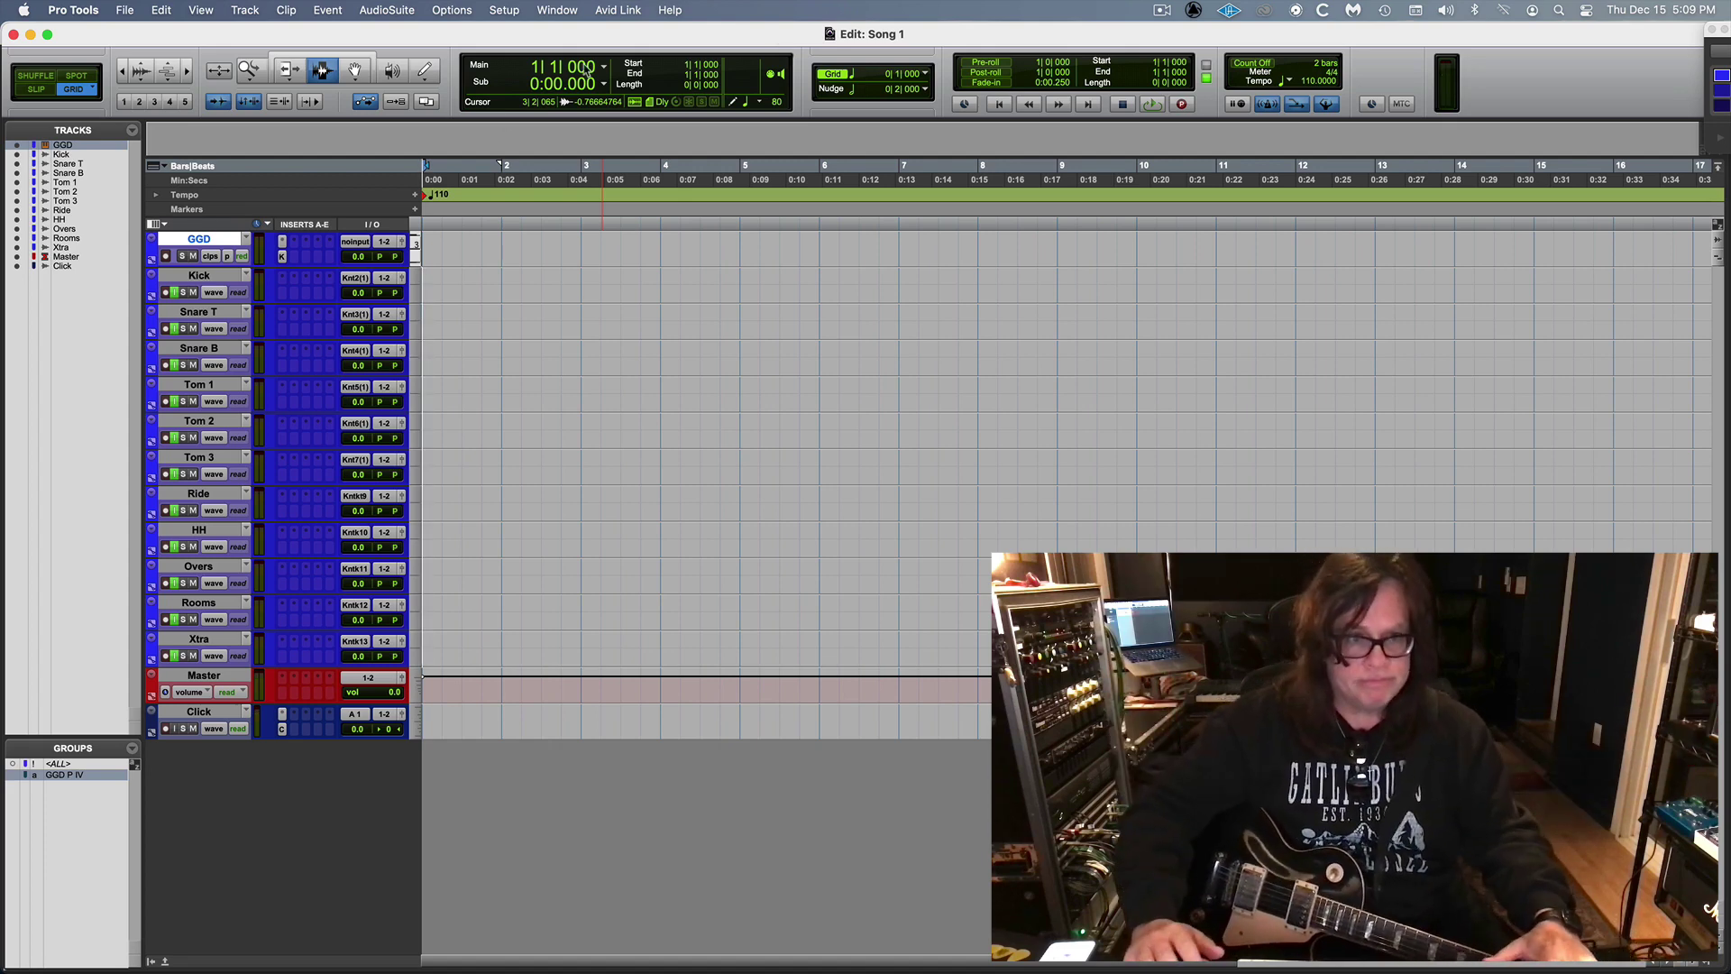
Step: Look over the Mix window, select the Click track, and return to the Edit window
key(super+equal)
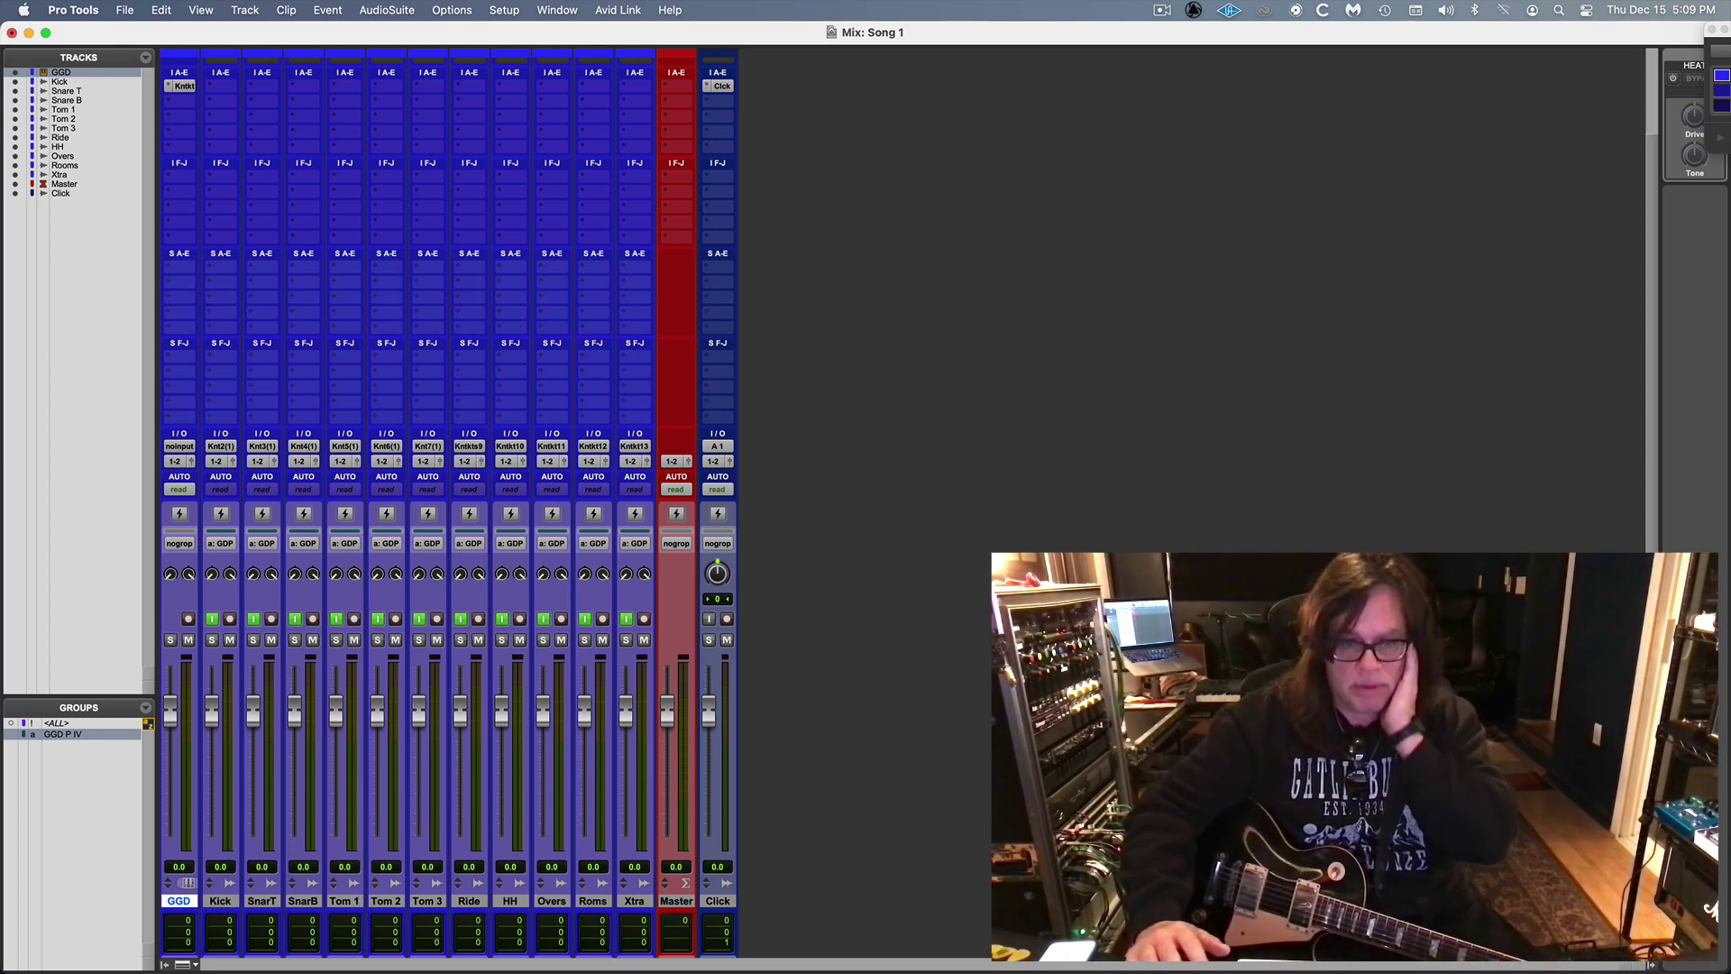
click(717, 901)
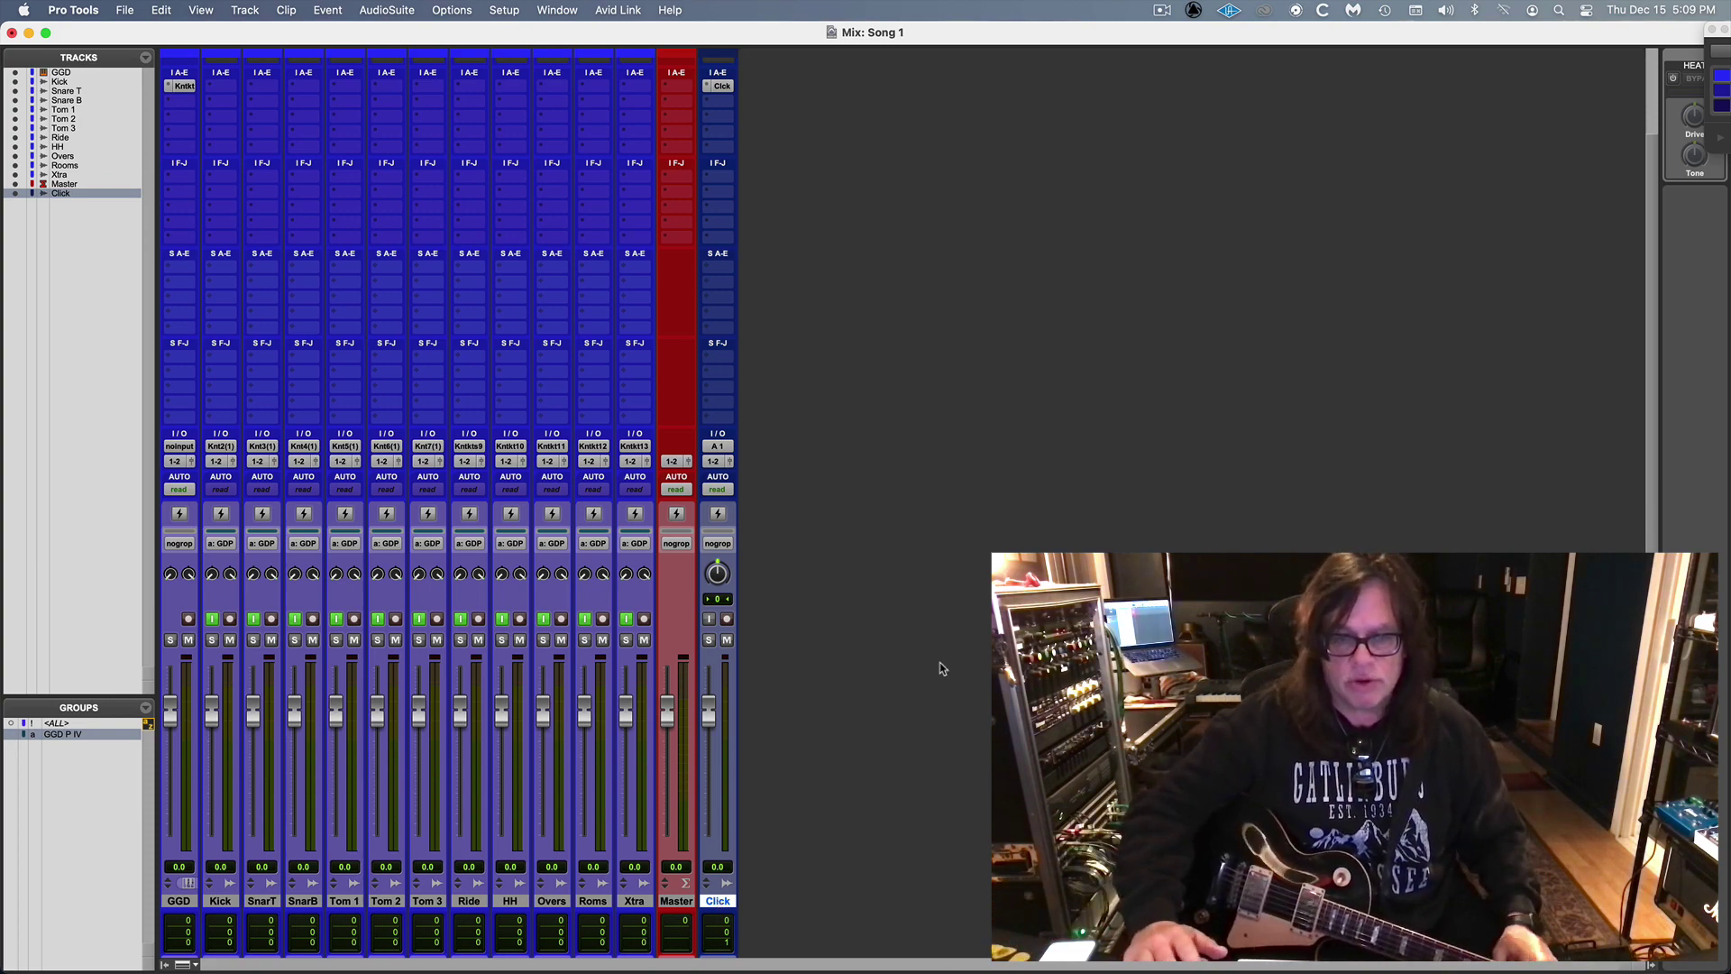
key(super+equal)
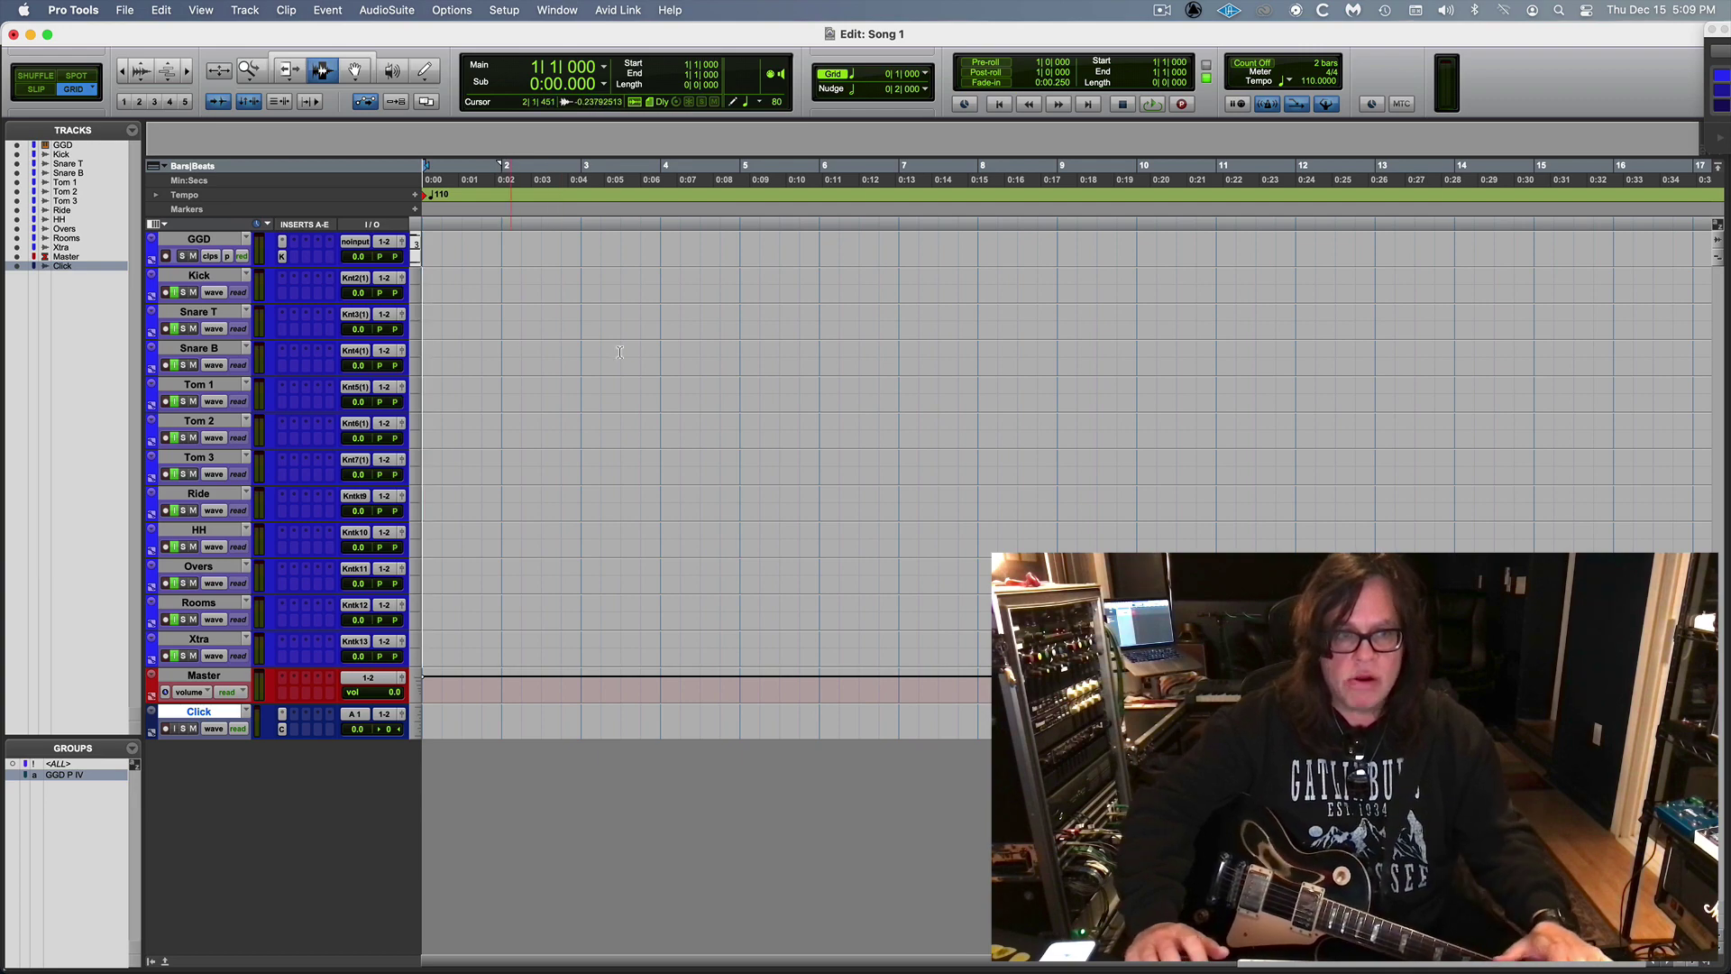
Step: Inspect the GGD Modern & Massive kit in Kontakt on the GGD track, then show the mixer
click(192, 244)
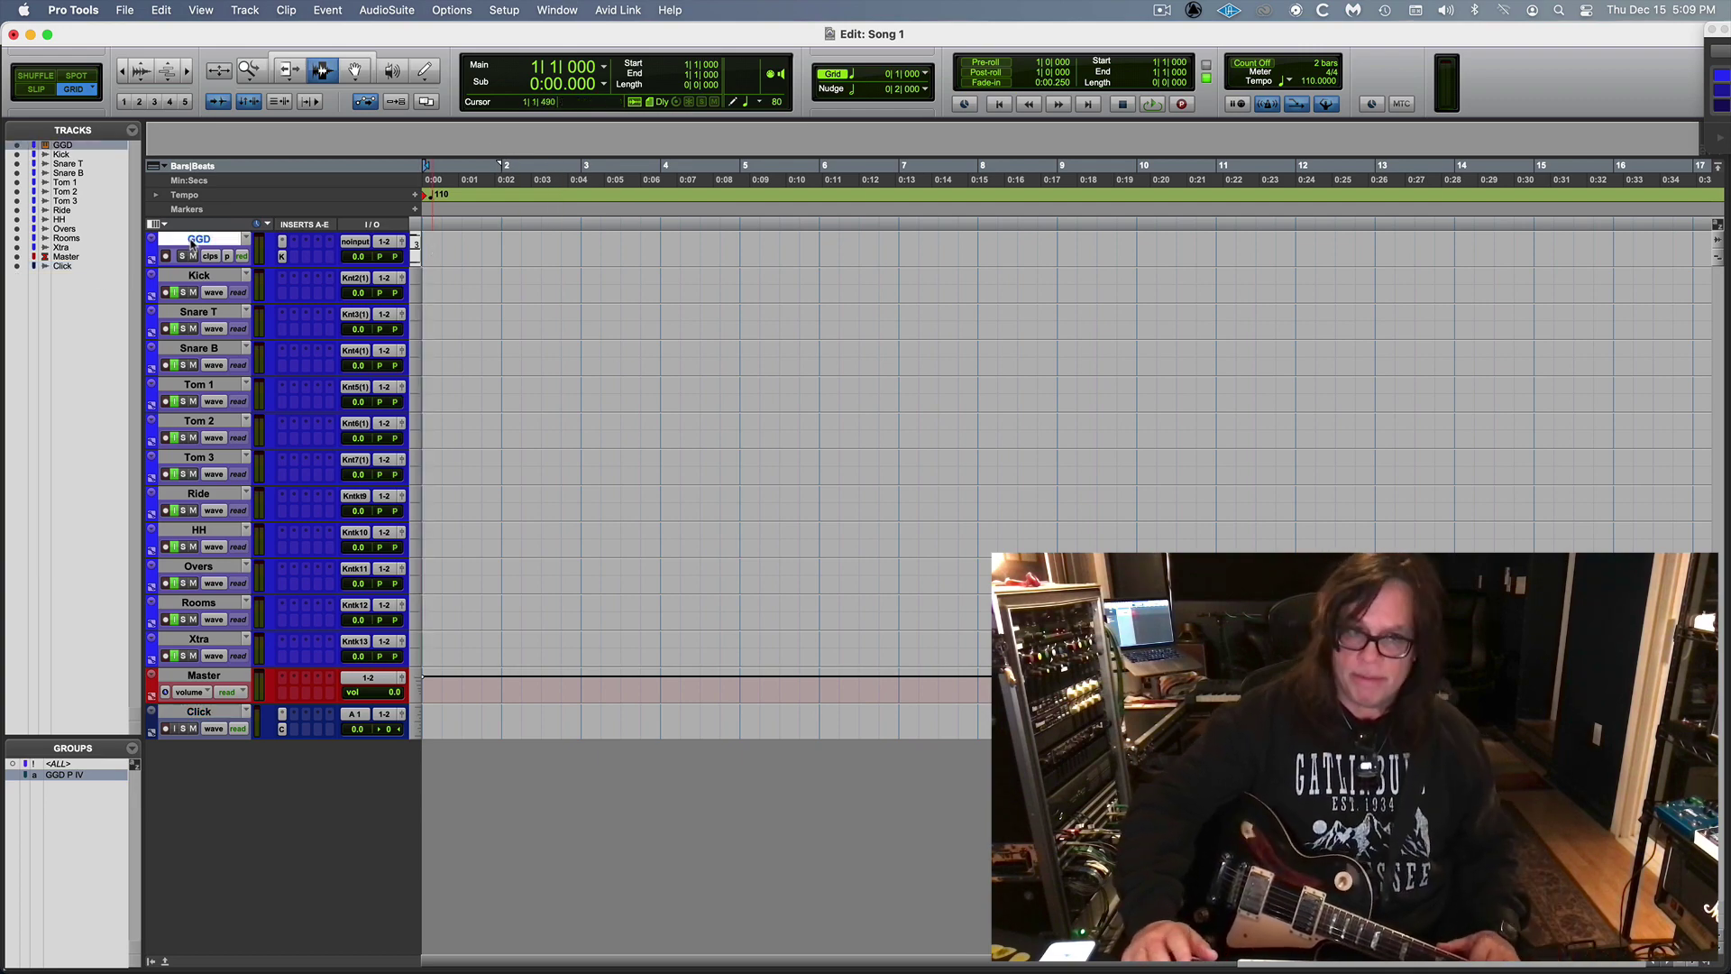
click(282, 257)
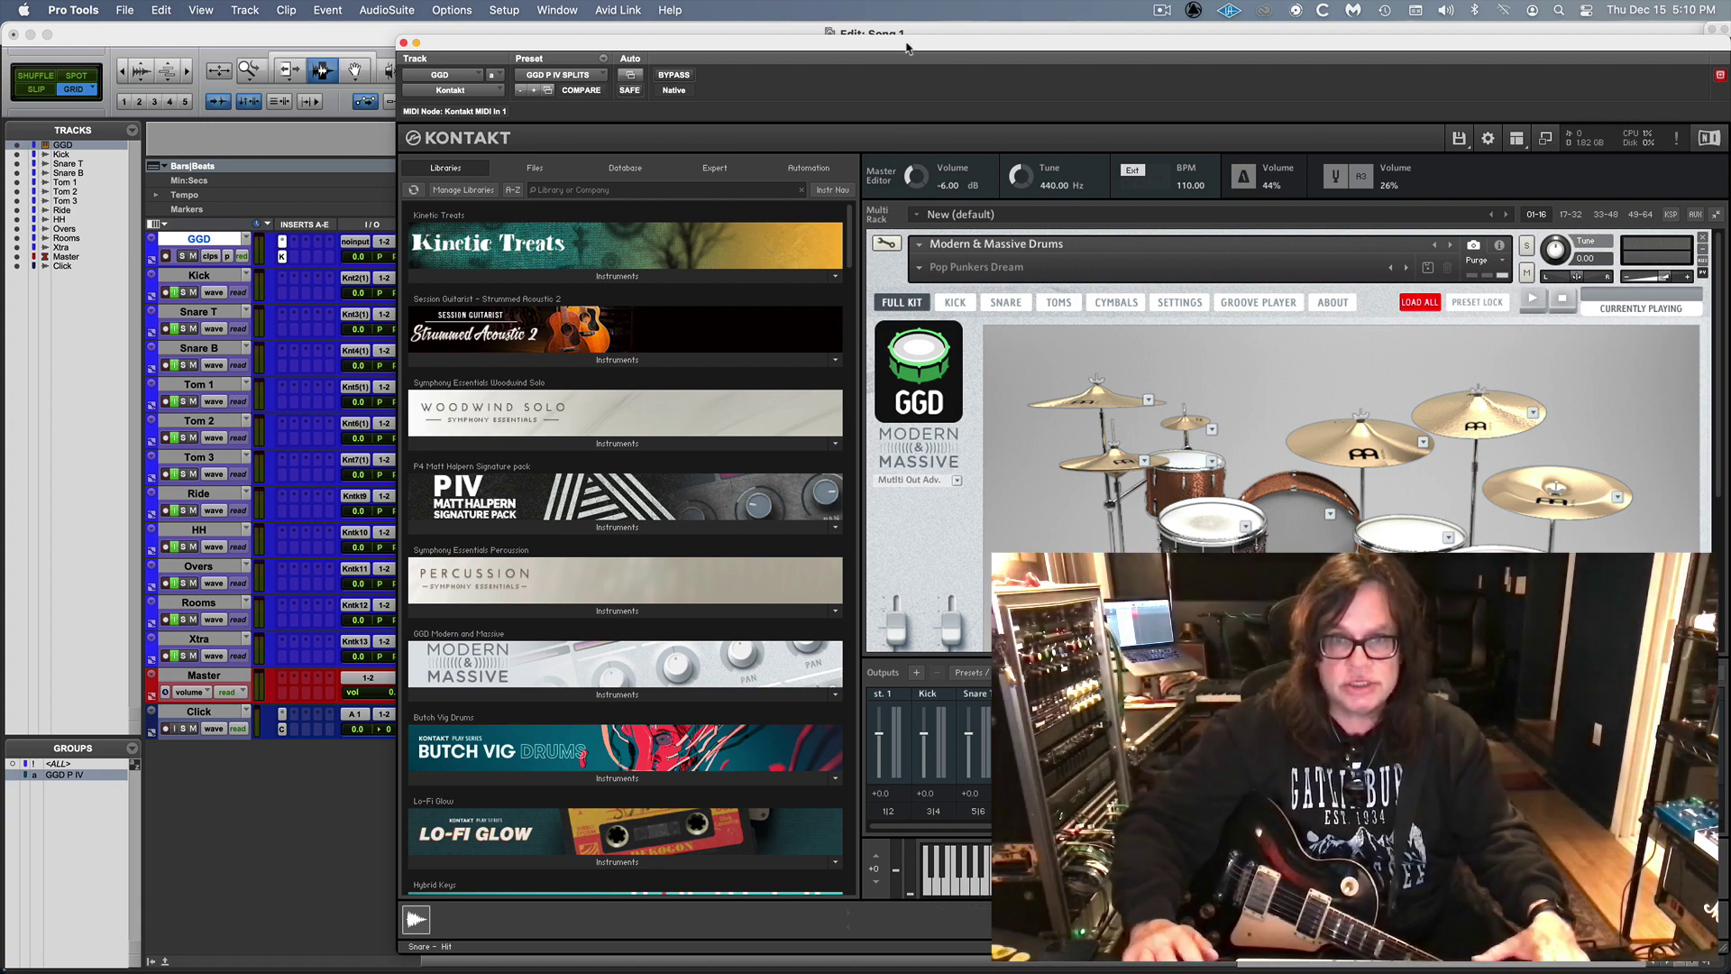
drag(908, 54, 809, 45)
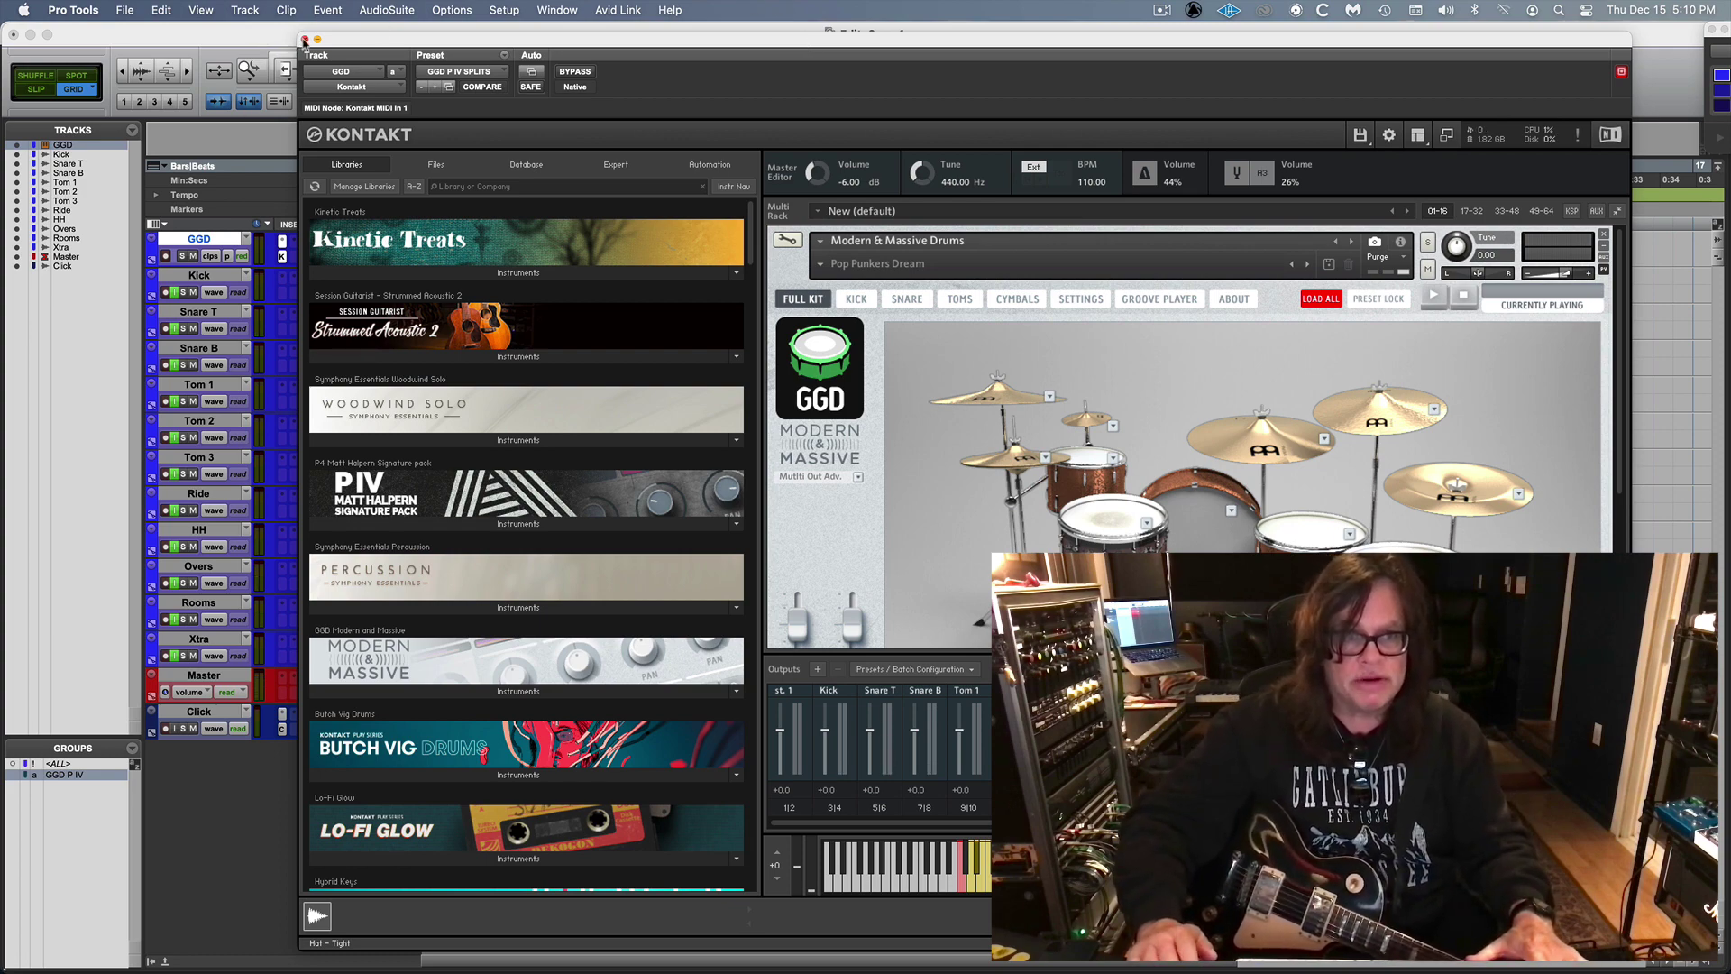
click(305, 41)
key(super+equal)
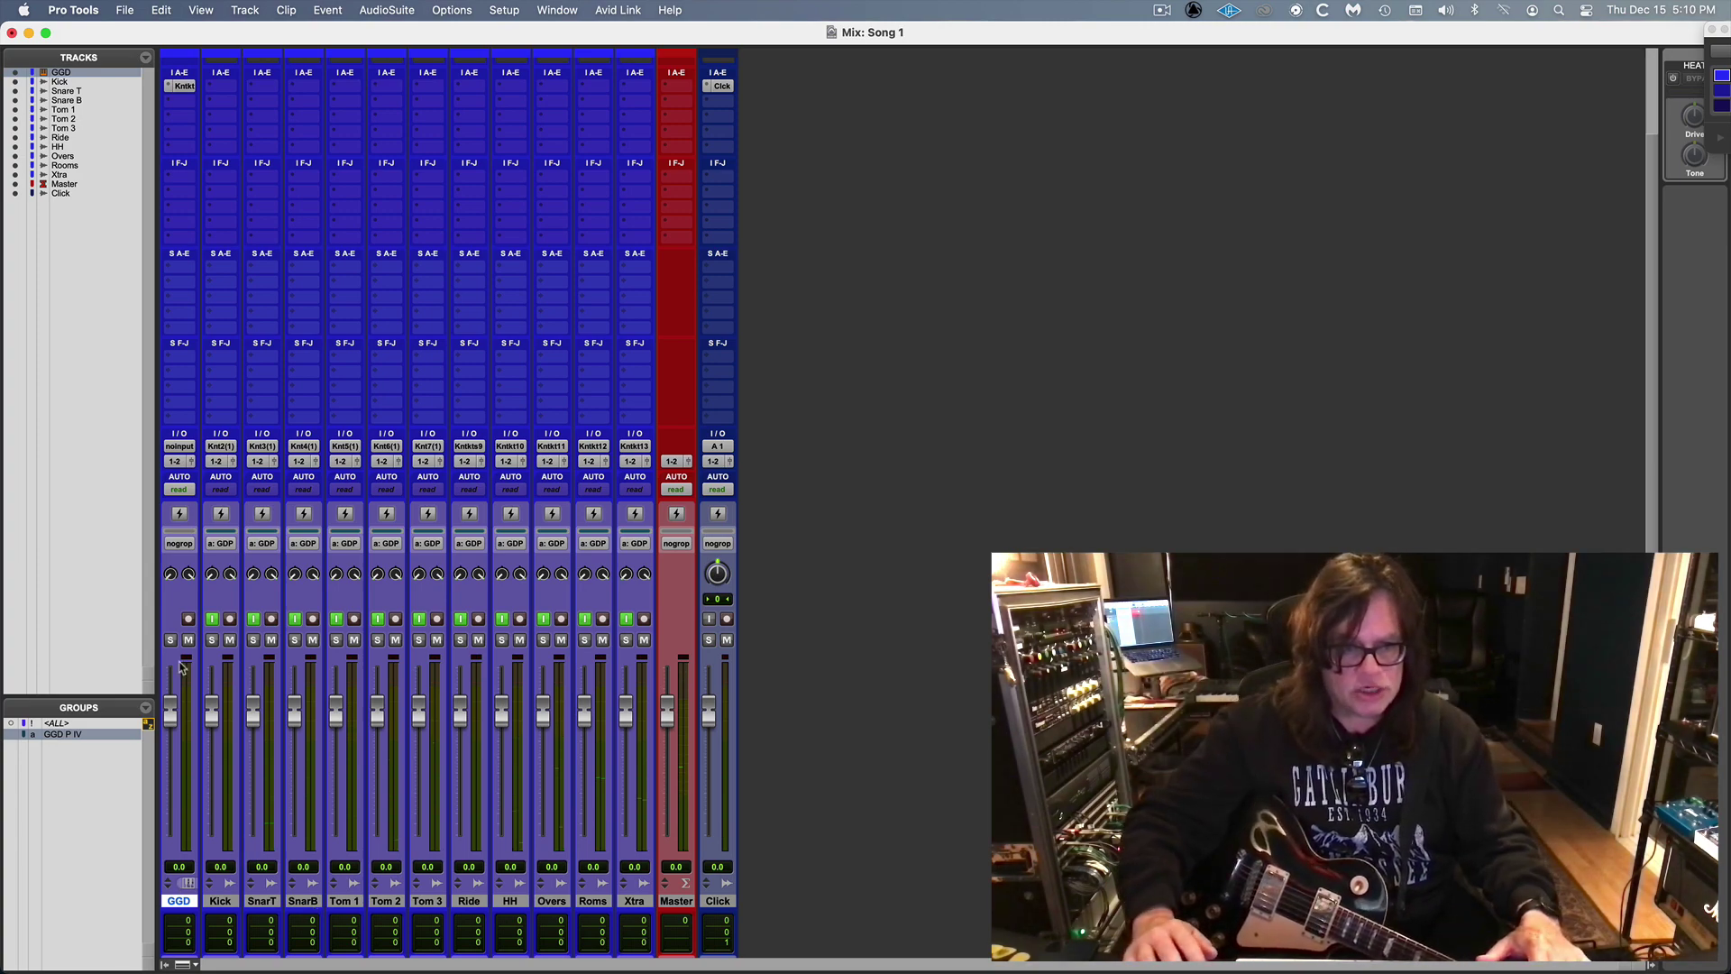
Step: Arm the GGD track, record the GGD-01 MIDI drum clip, and select it
click(189, 619)
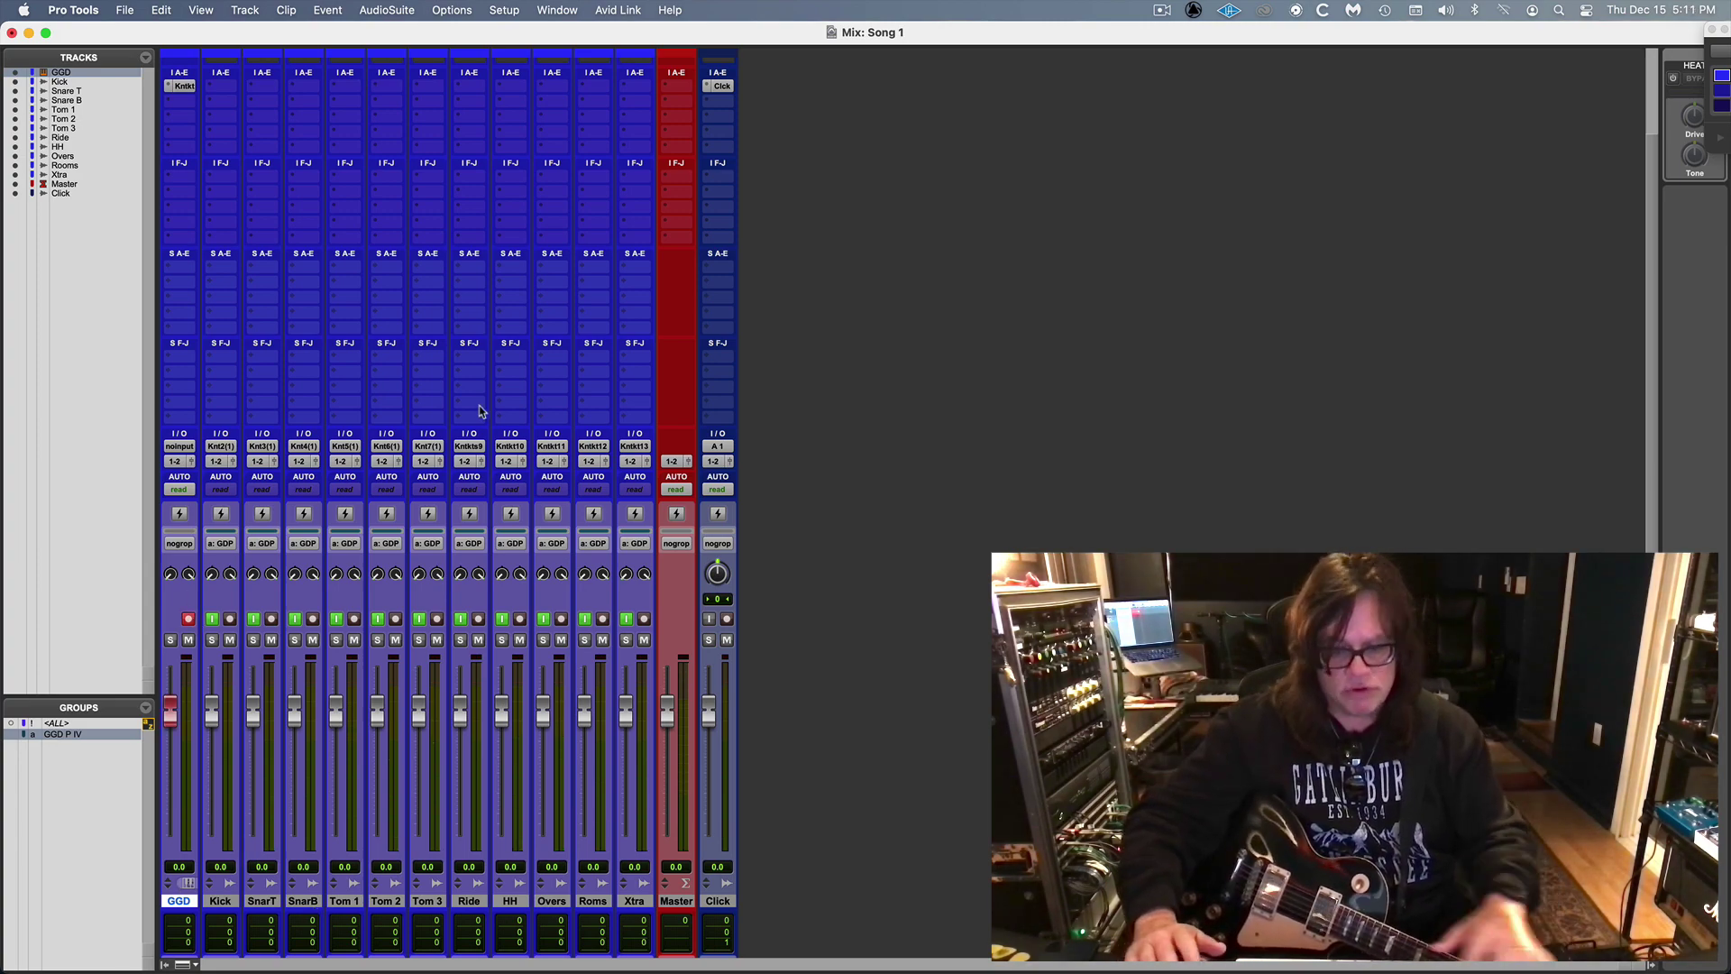
key(super+equal)
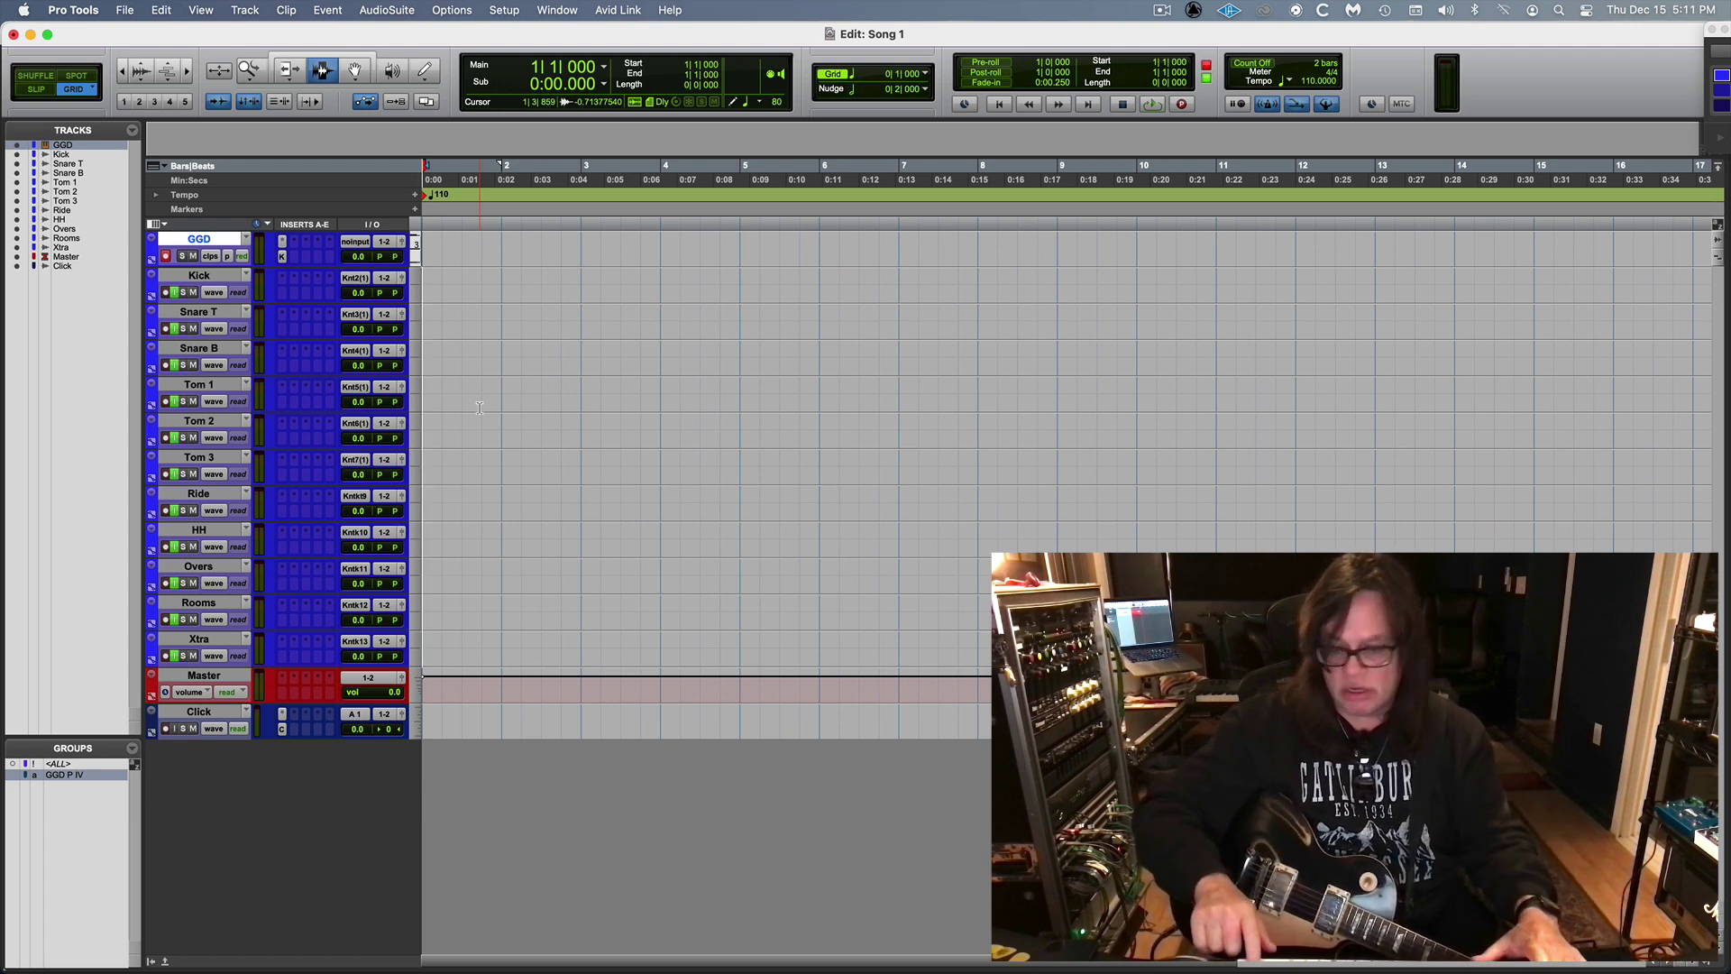
key(super+space)
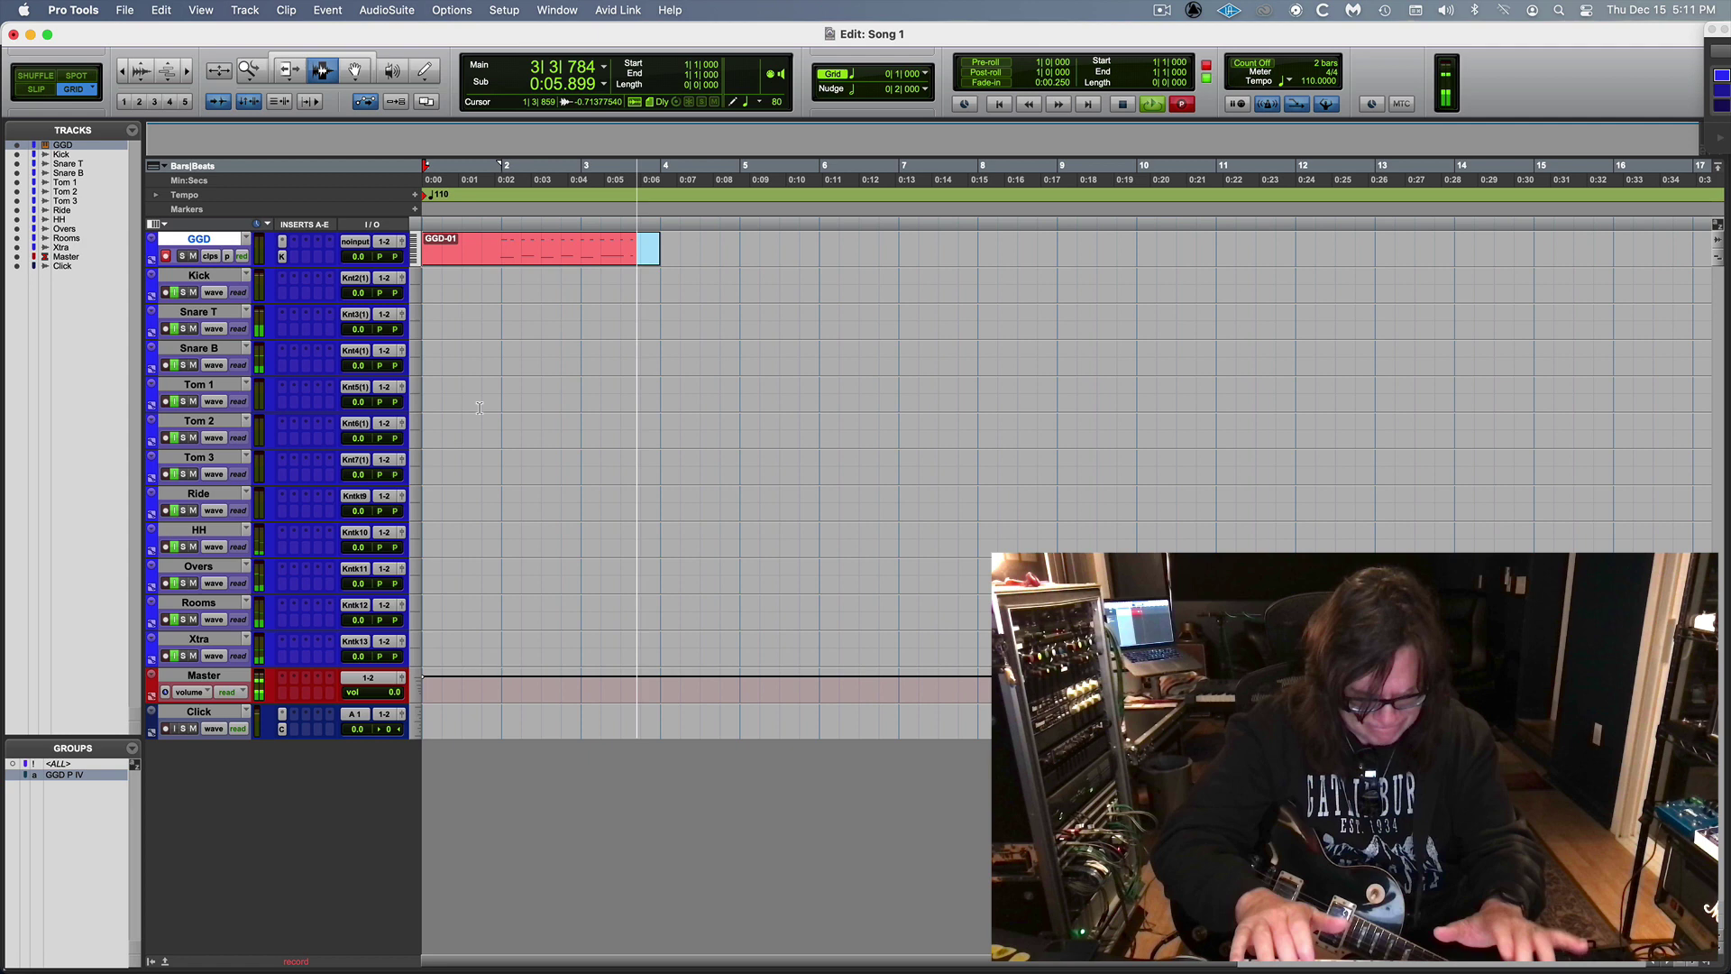
key(space)
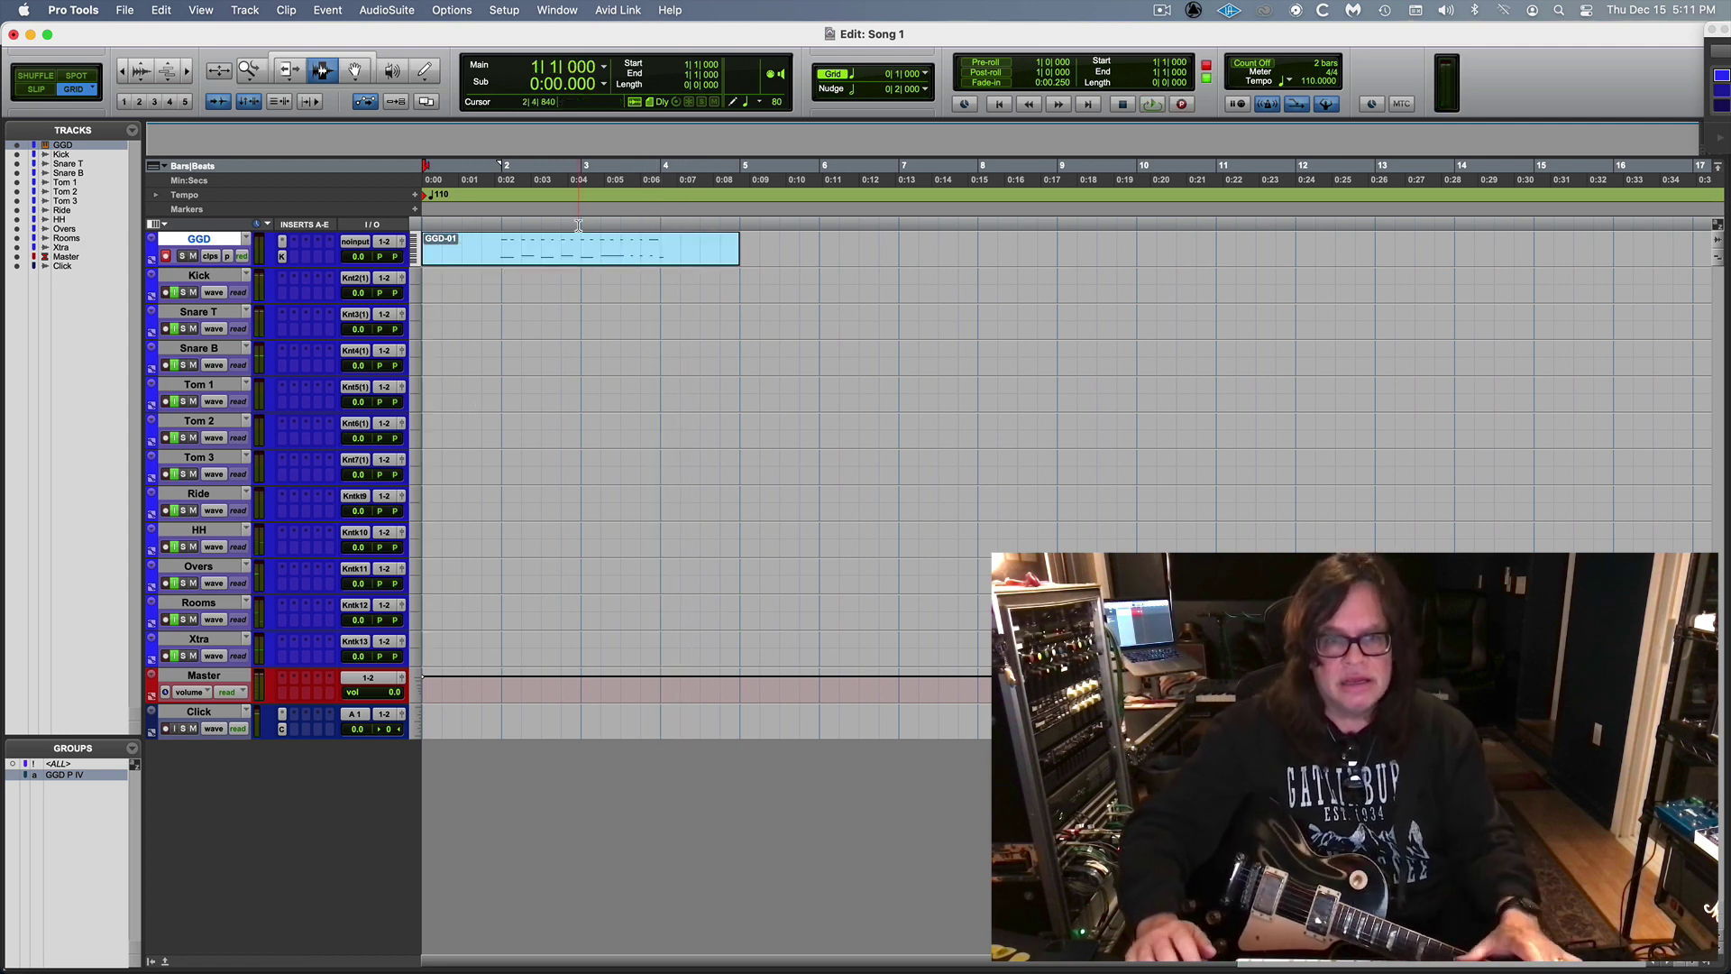
click(579, 241)
Step: Open Quantize for the GGD-01 clip and audition the recorded drum part
key(alt+0)
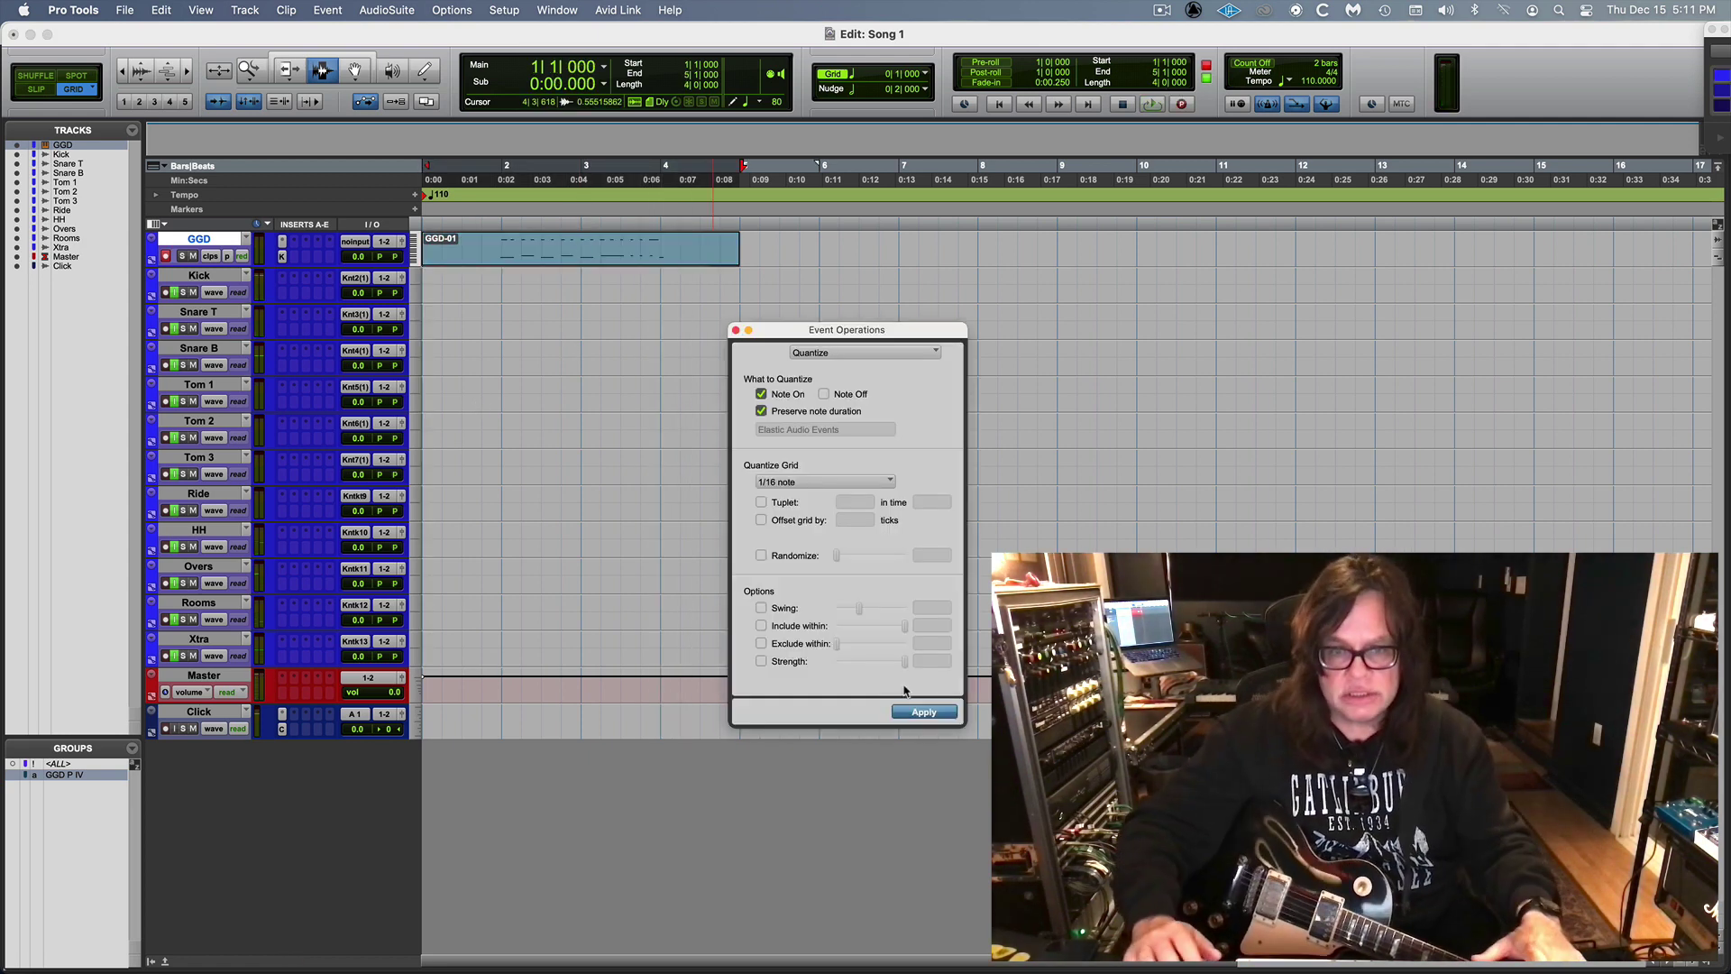
key(space)
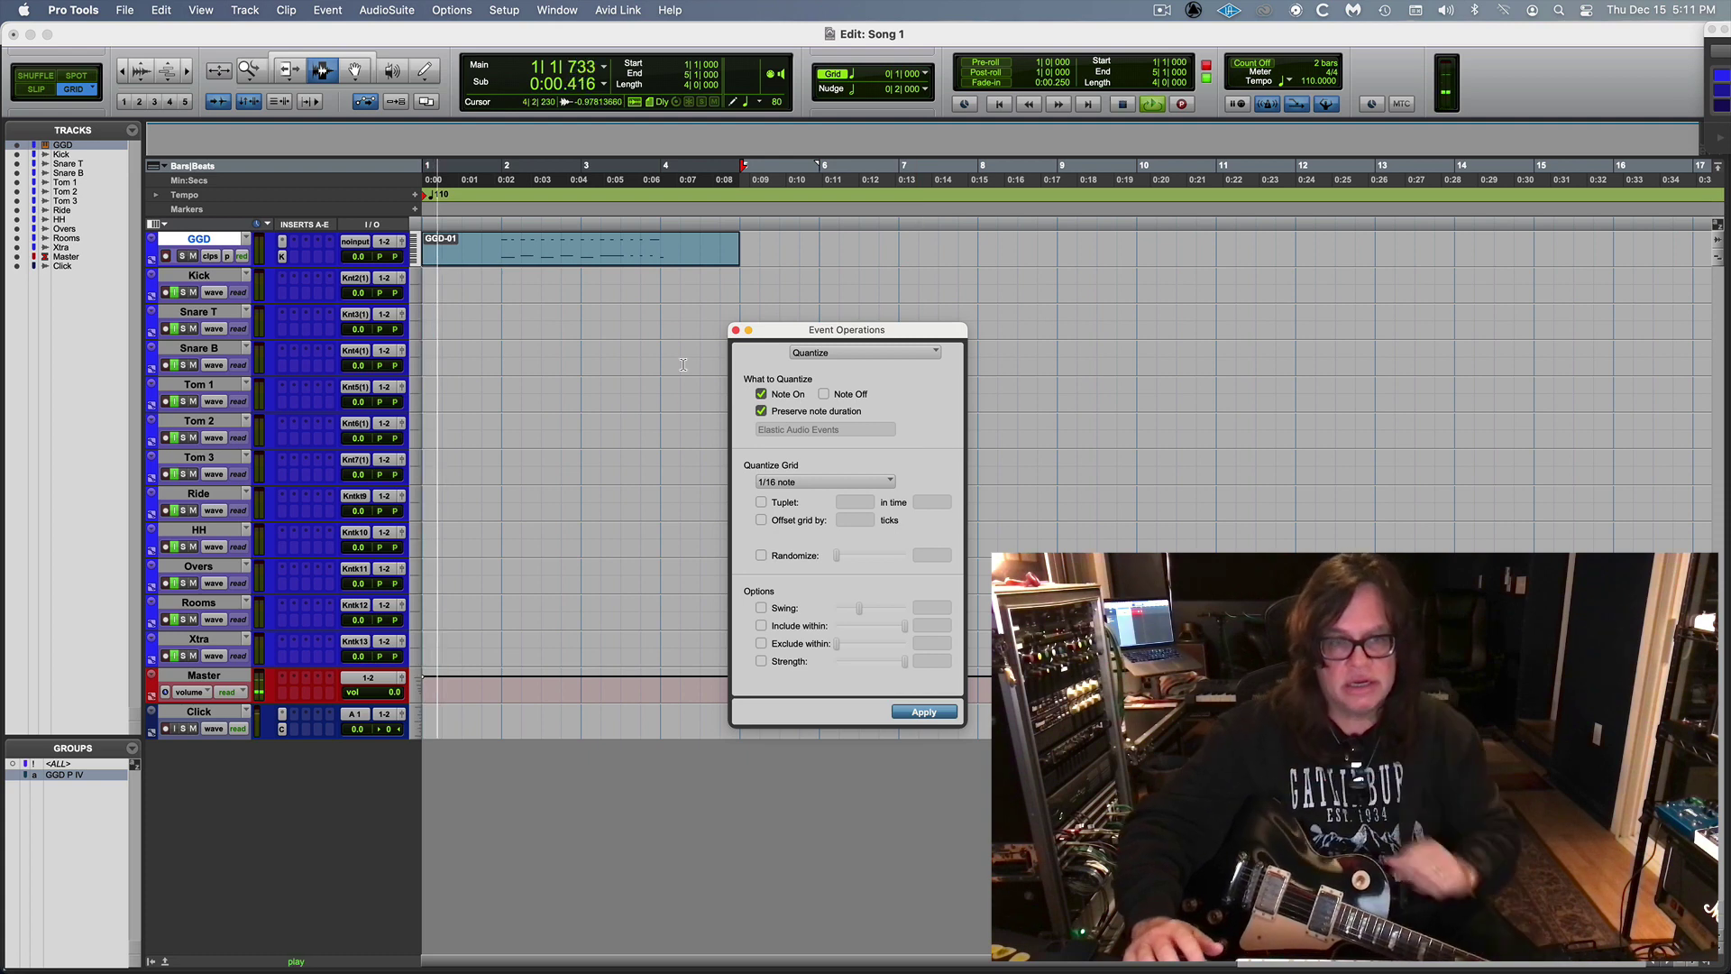
drag(756, 331, 589, 680)
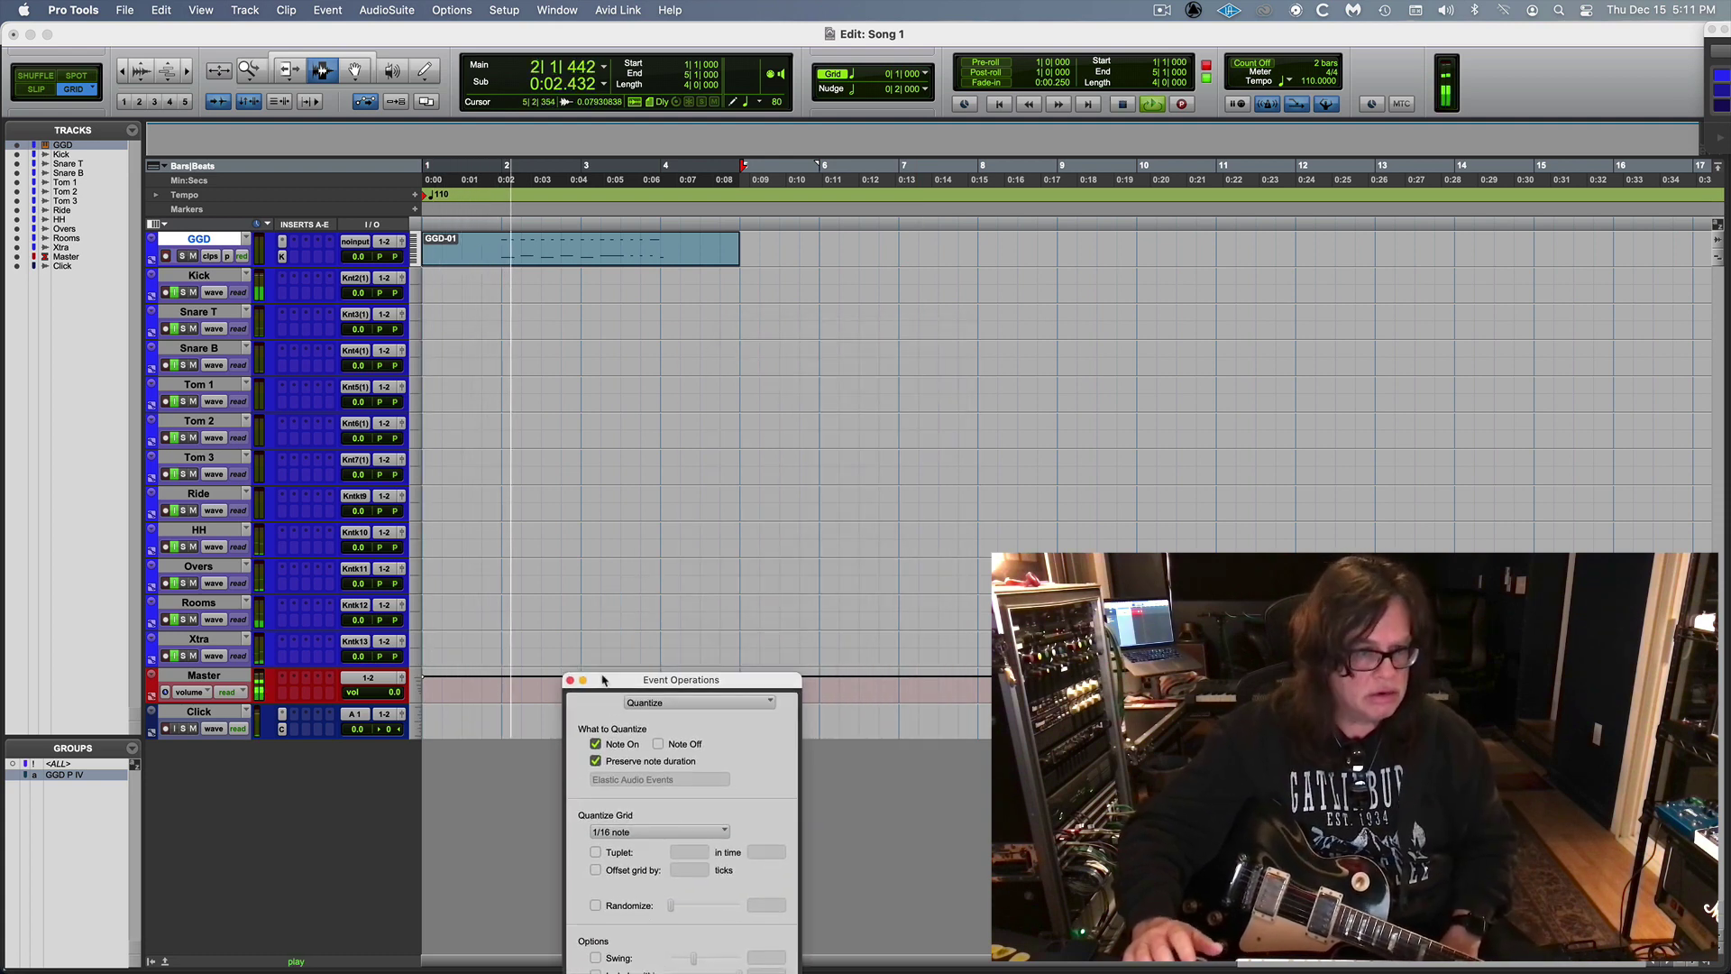
key(space)
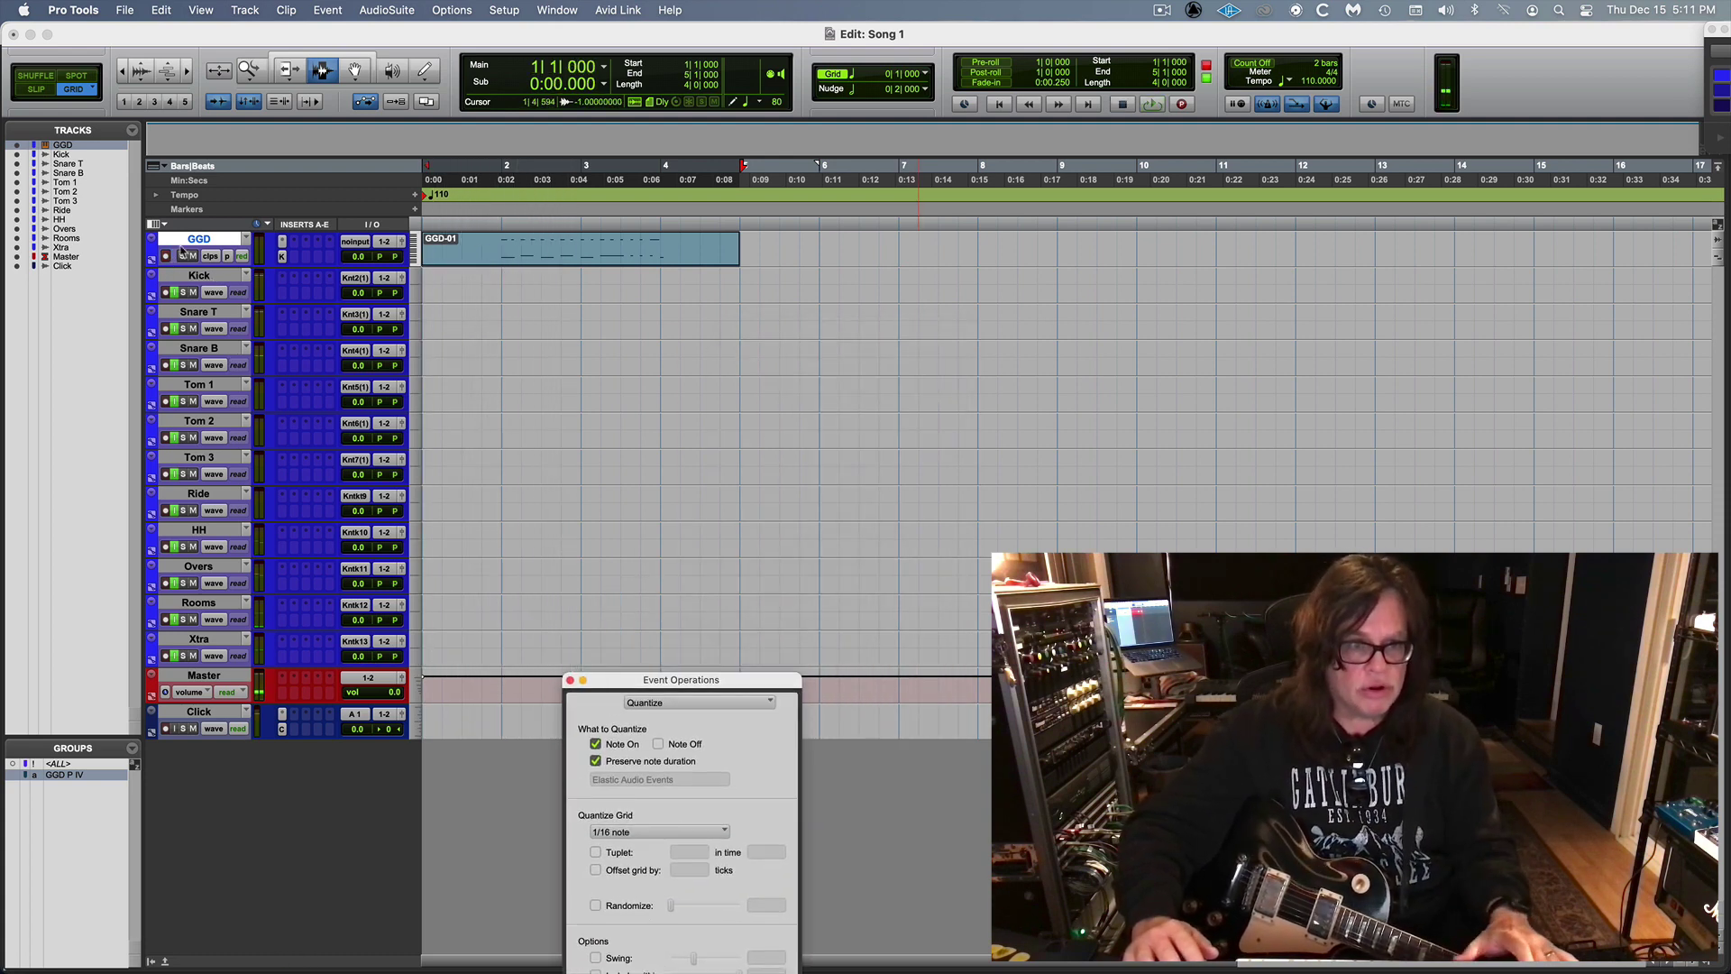
Step: Disarm GGD, record the kit as audio on Kick through Xtra, and select bars 2–4
click(167, 256)
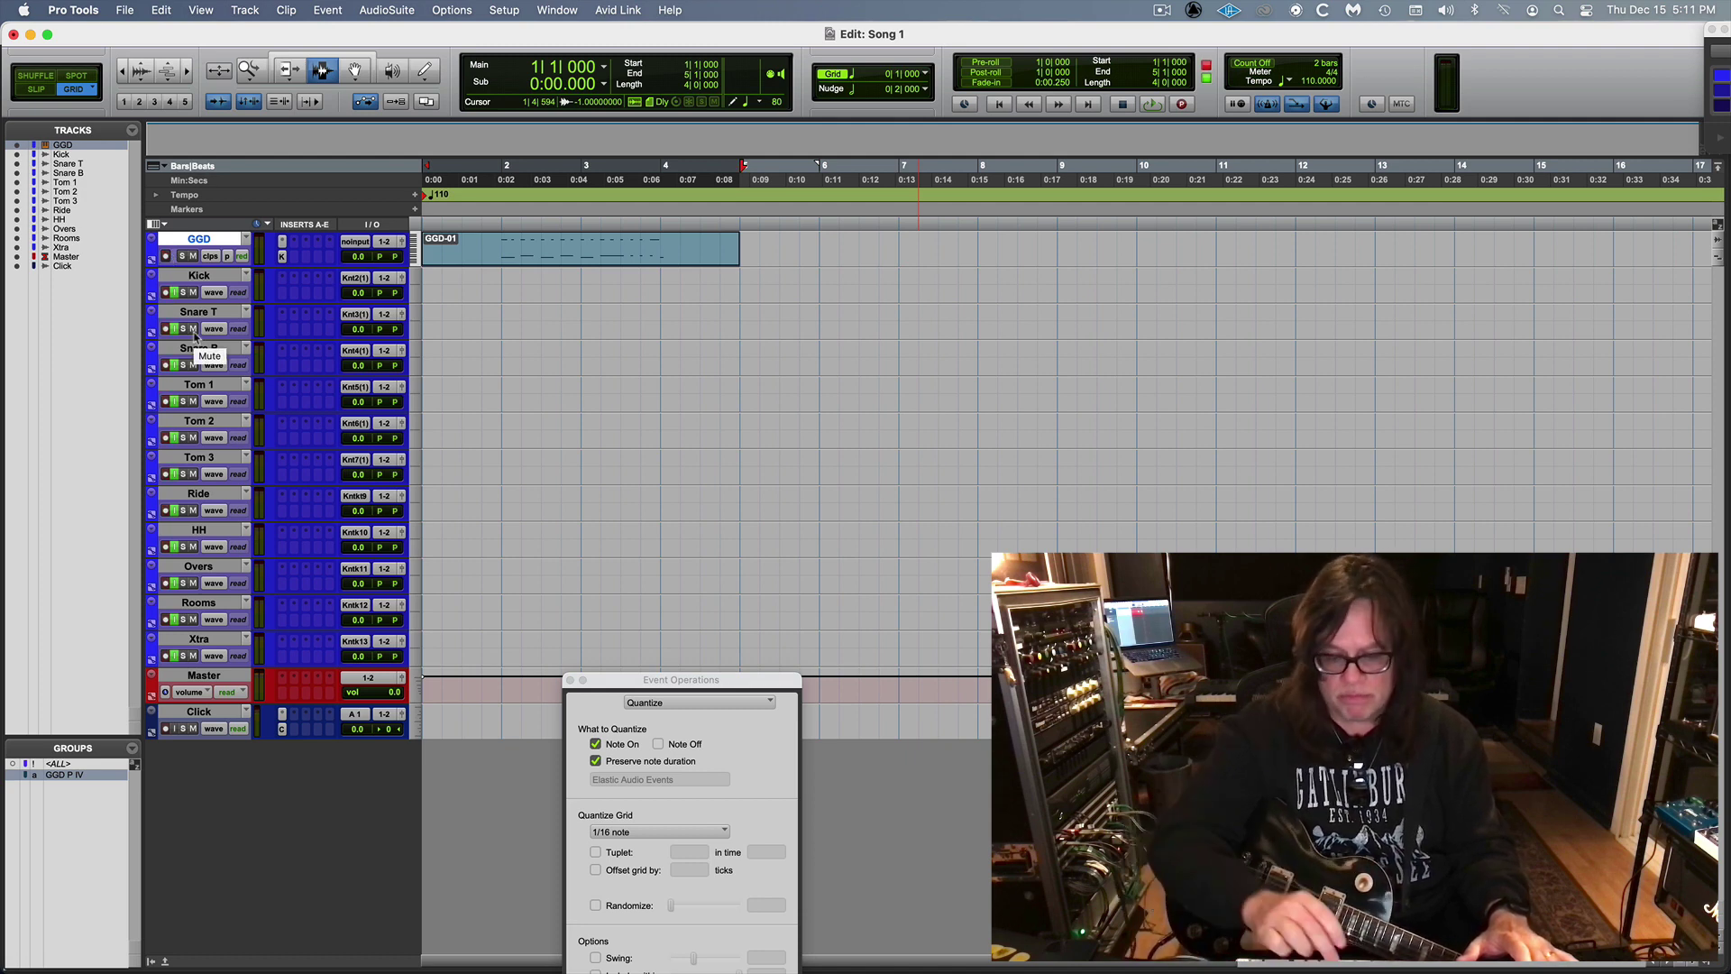
key(super+space)
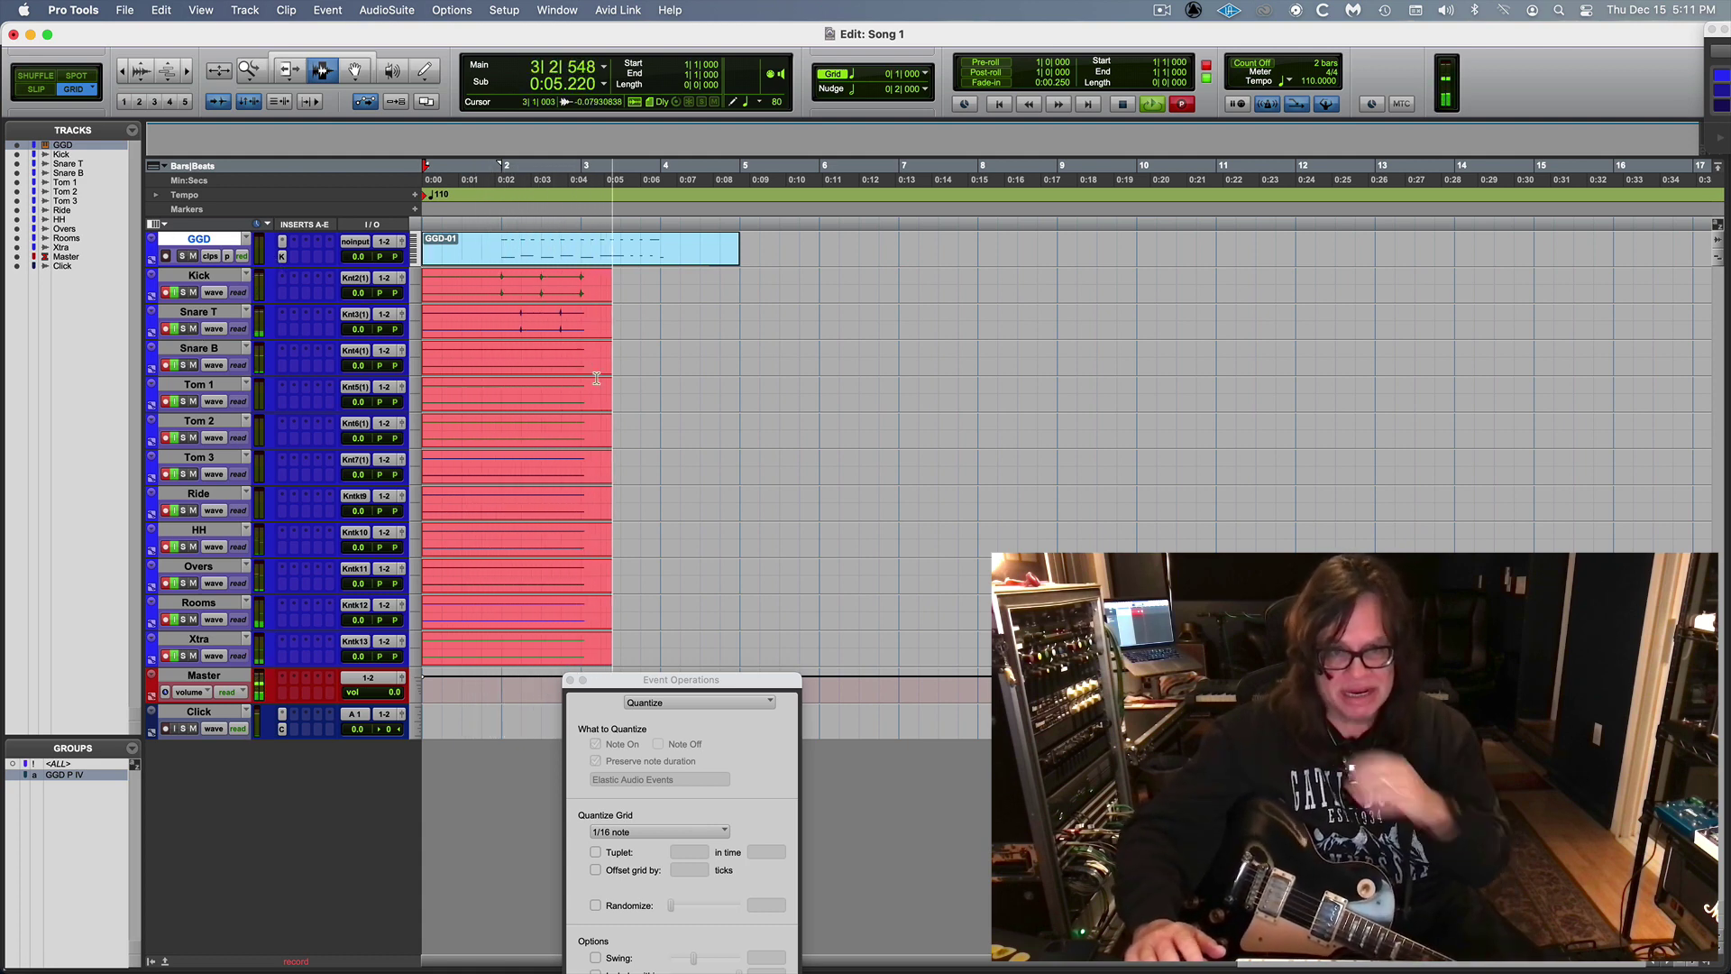
key(super+period)
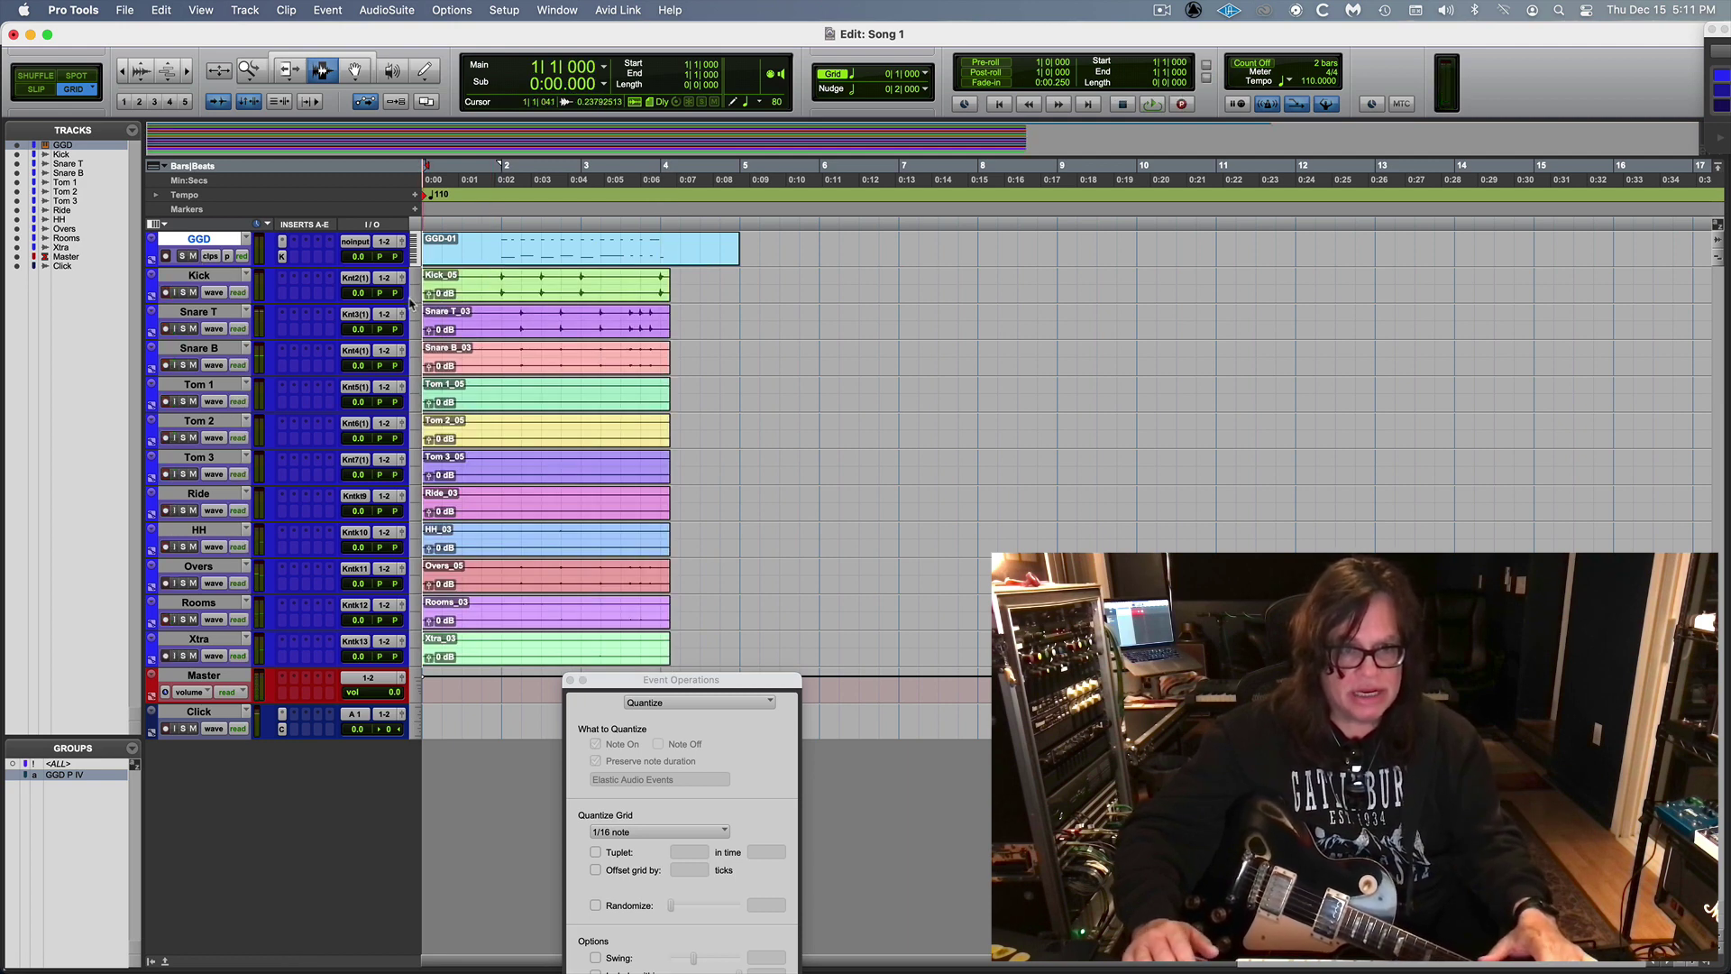
drag(502, 287, 665, 300)
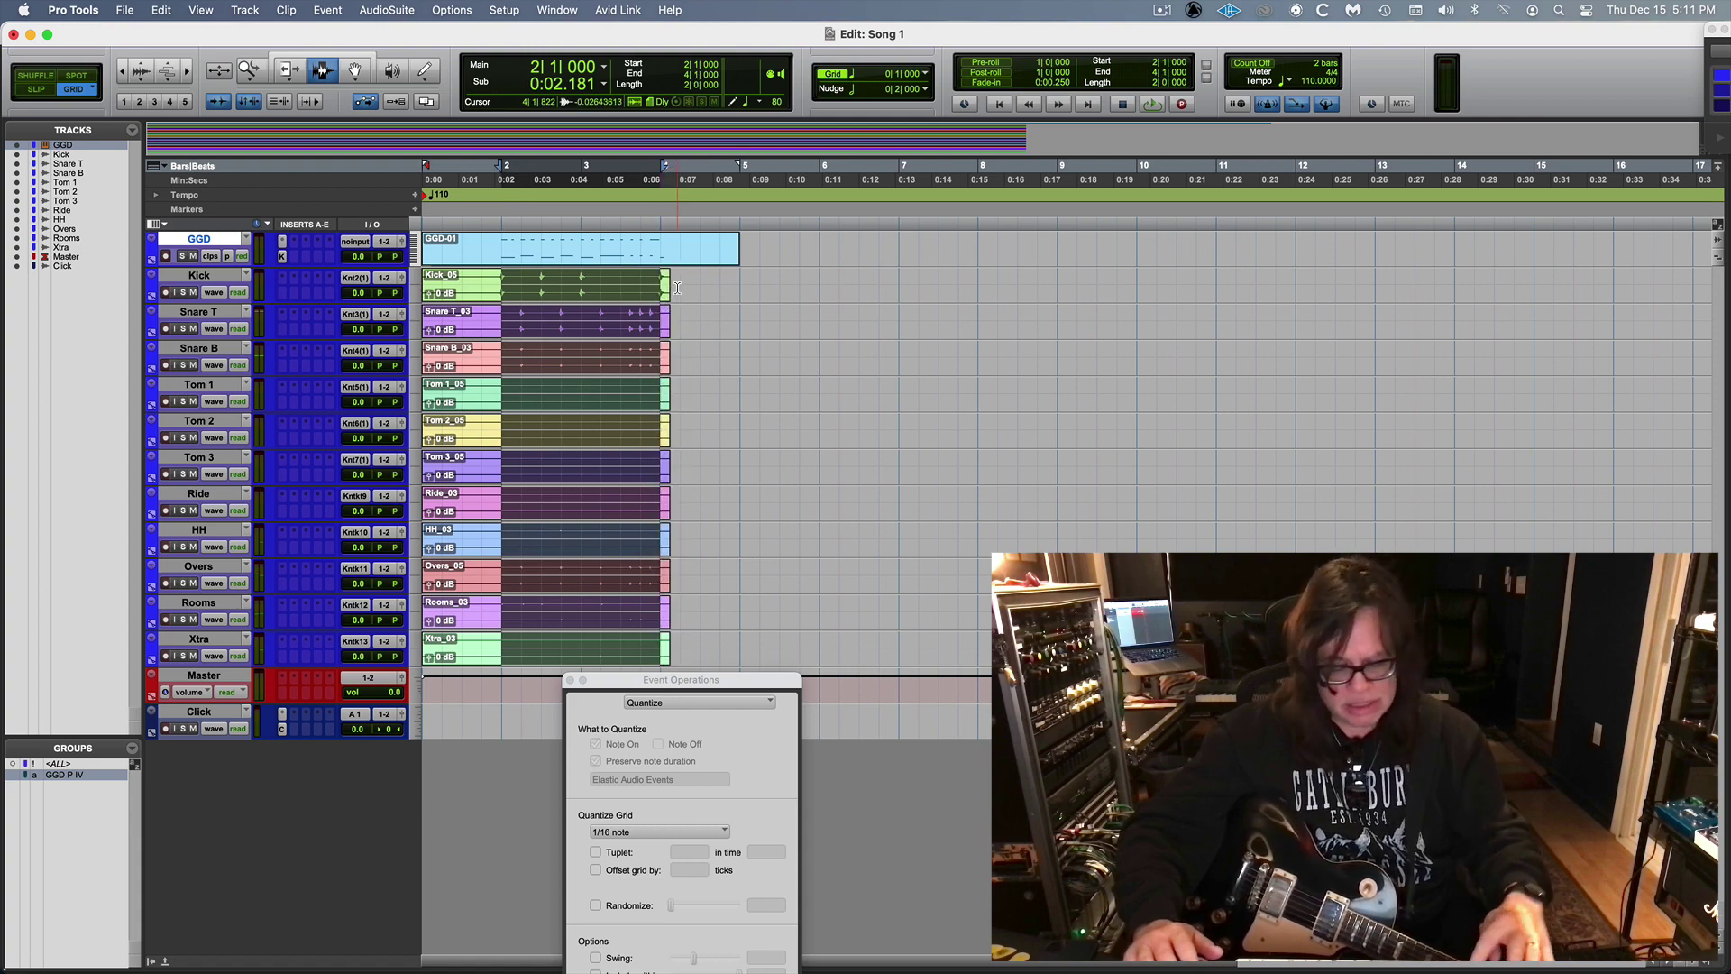
Step: Repeat the bar 2–4 drum selection 3 times, undoing an initial 32-fold repeat
key(alt+r)
text(32)
key(Return)
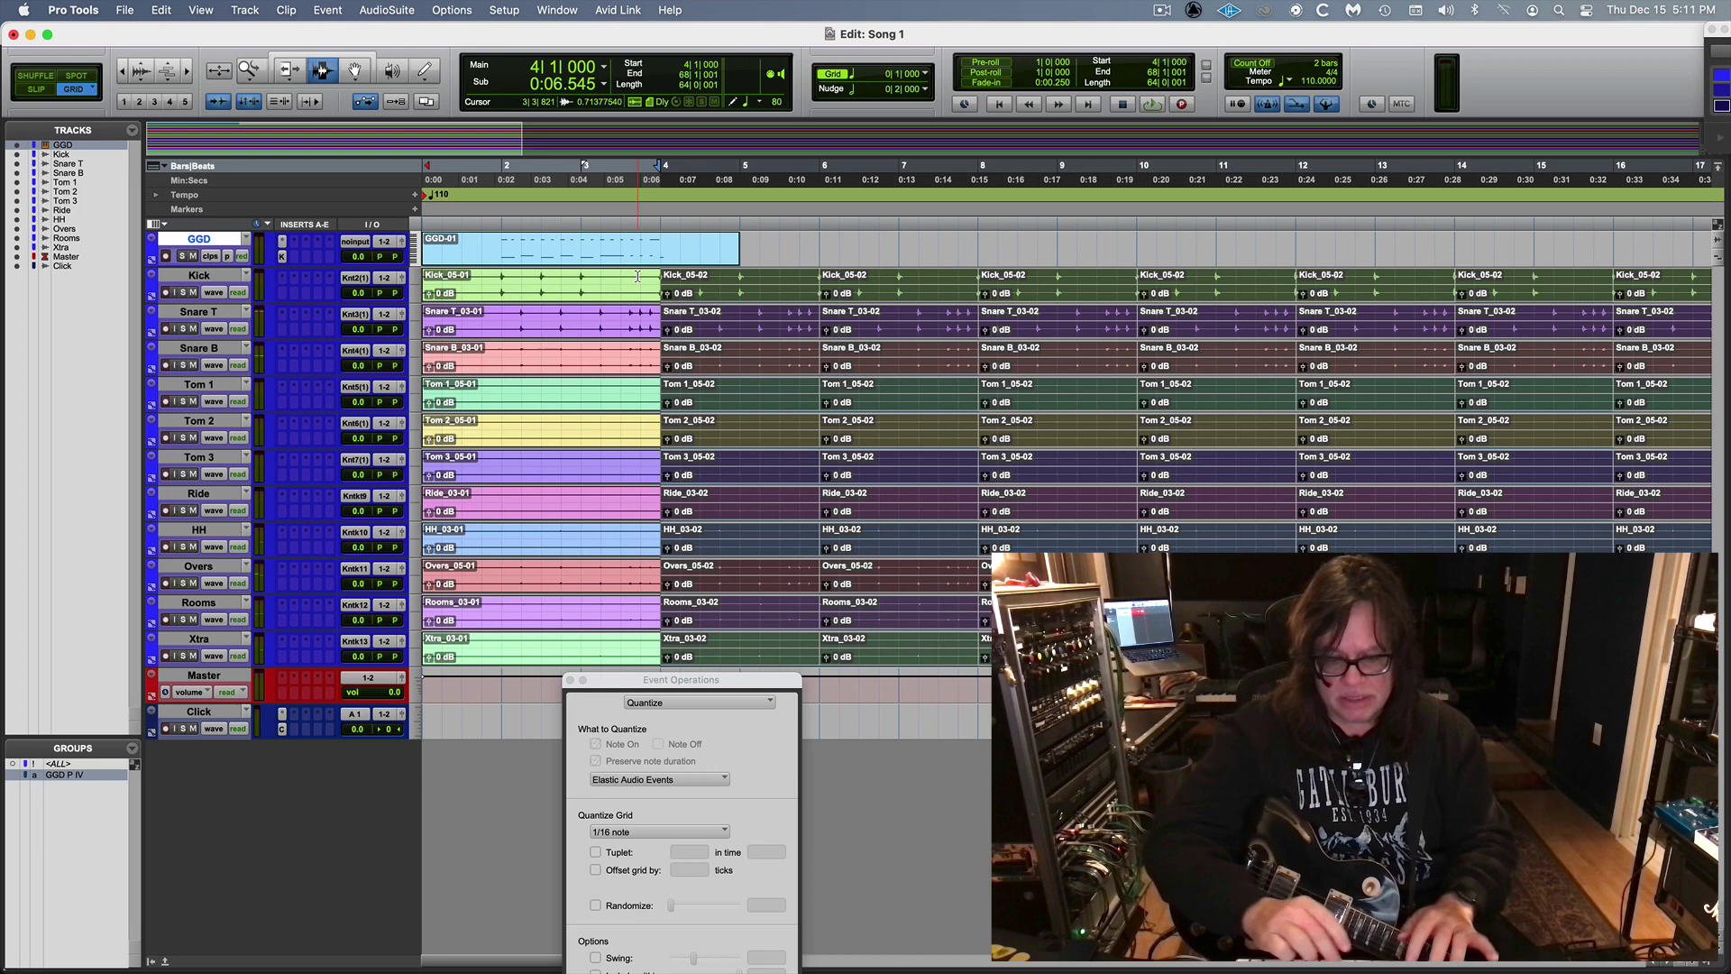
key(super+bracketleft)
key(super+z)
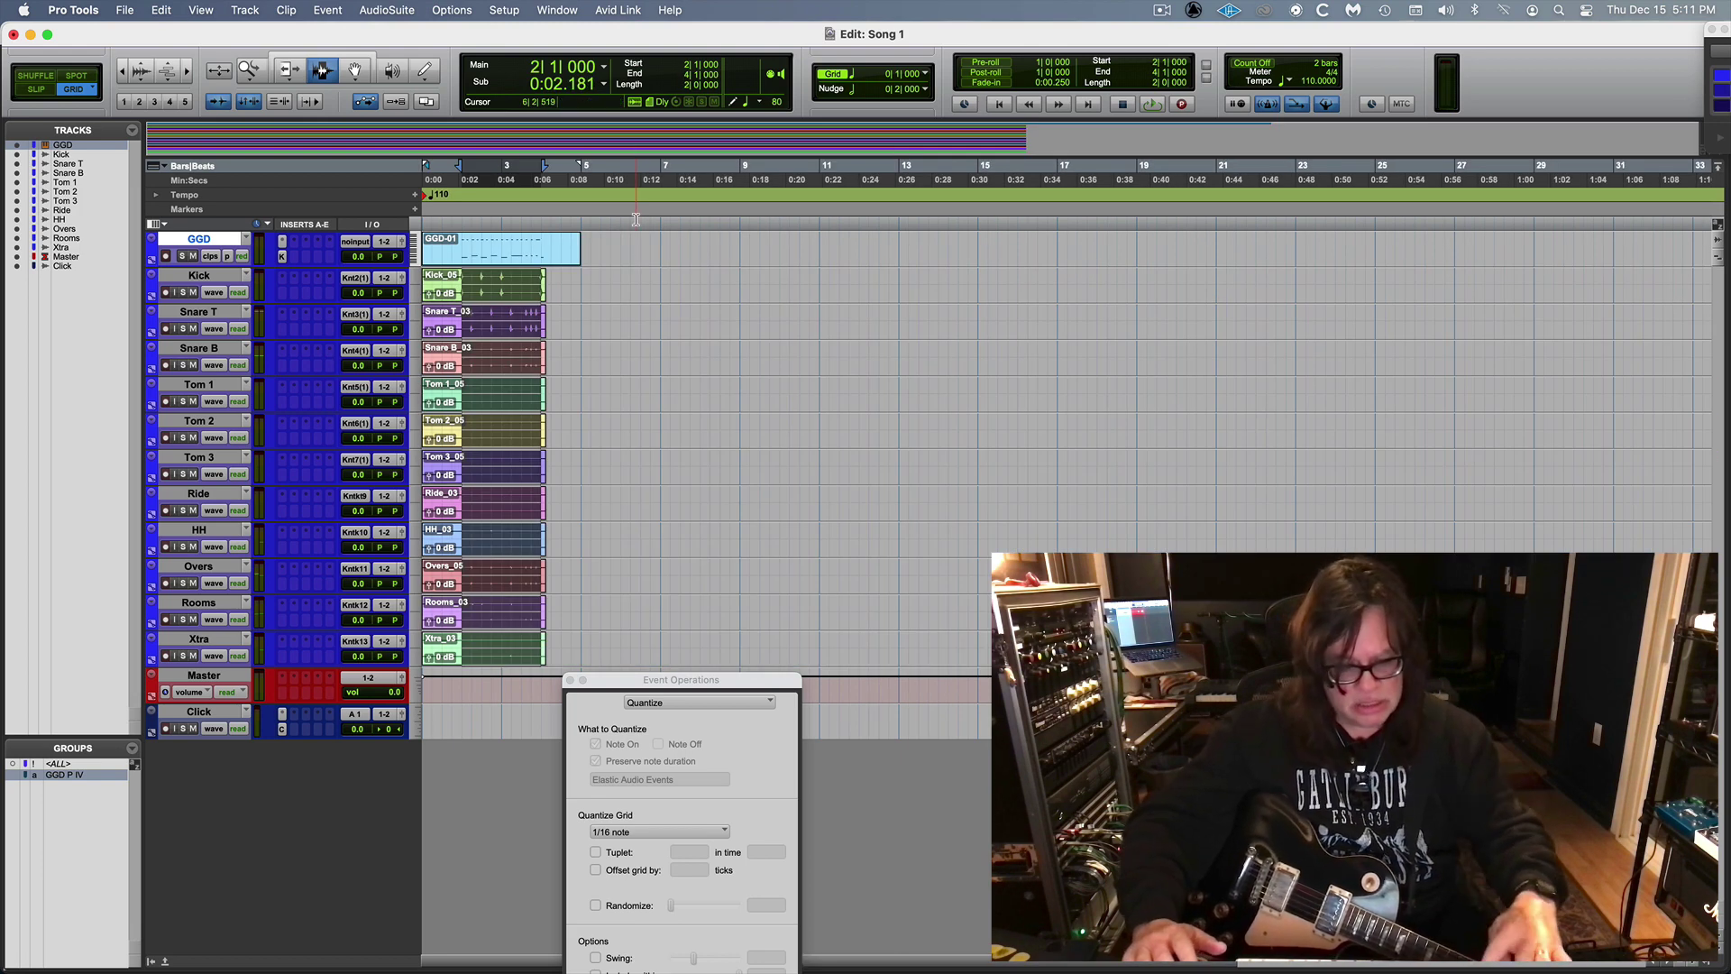
key(alt+r)
text(3)
key(Return)
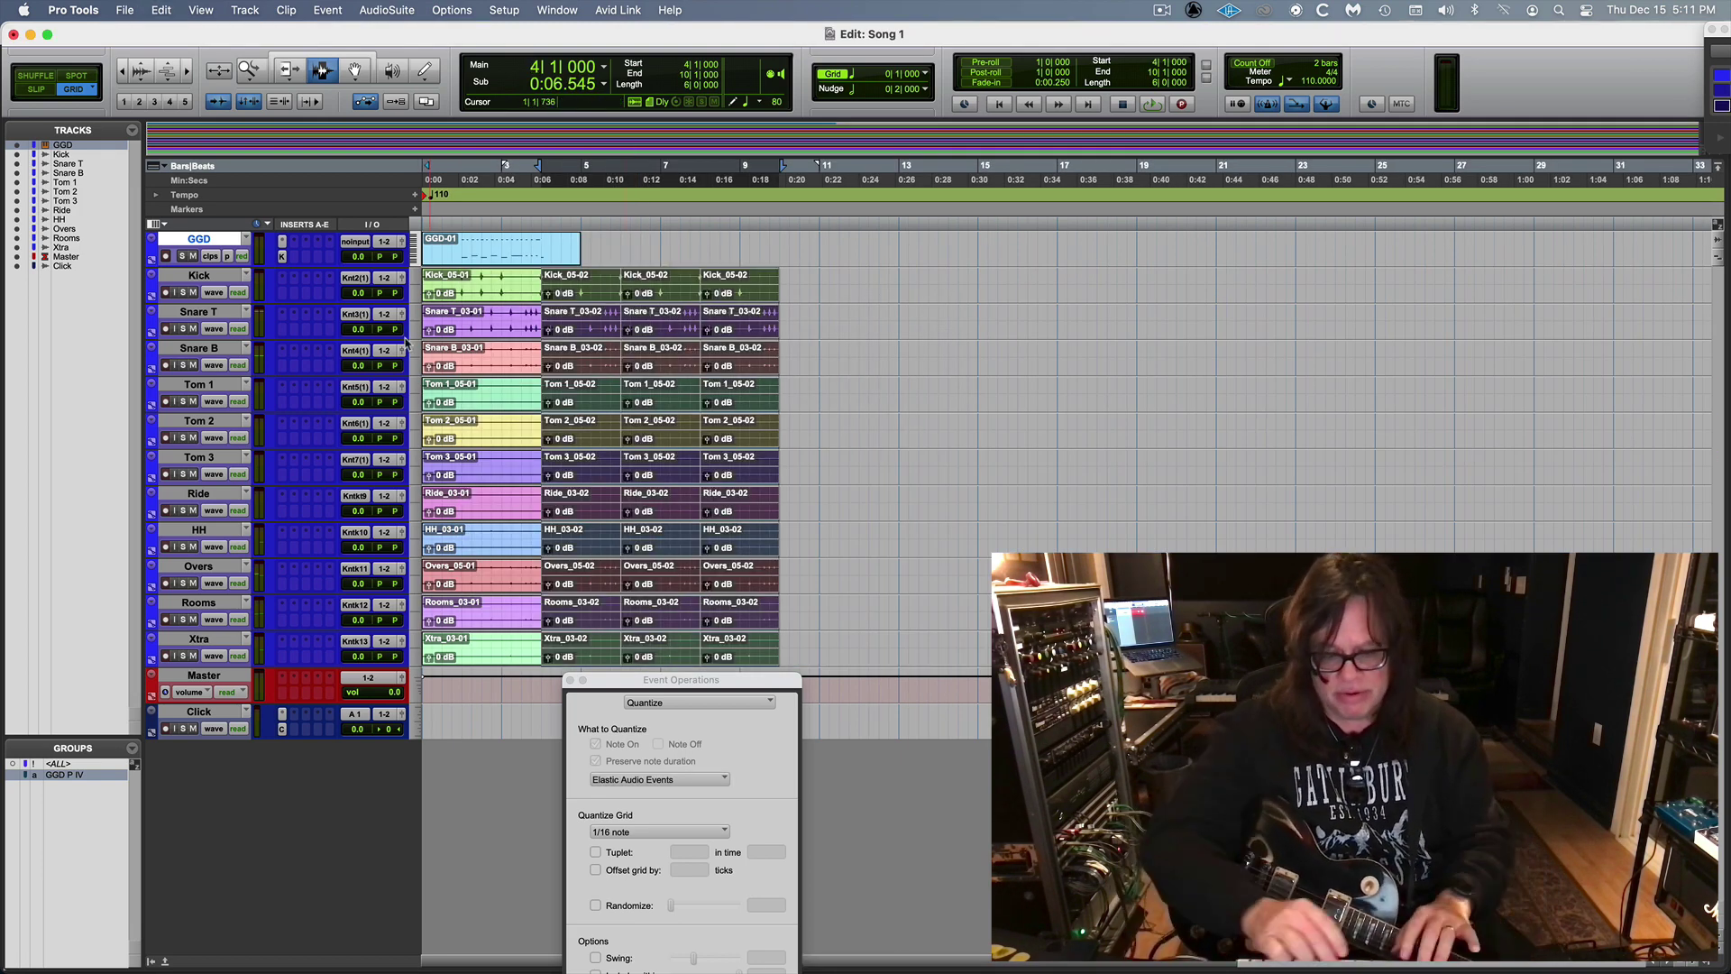
key(Return)
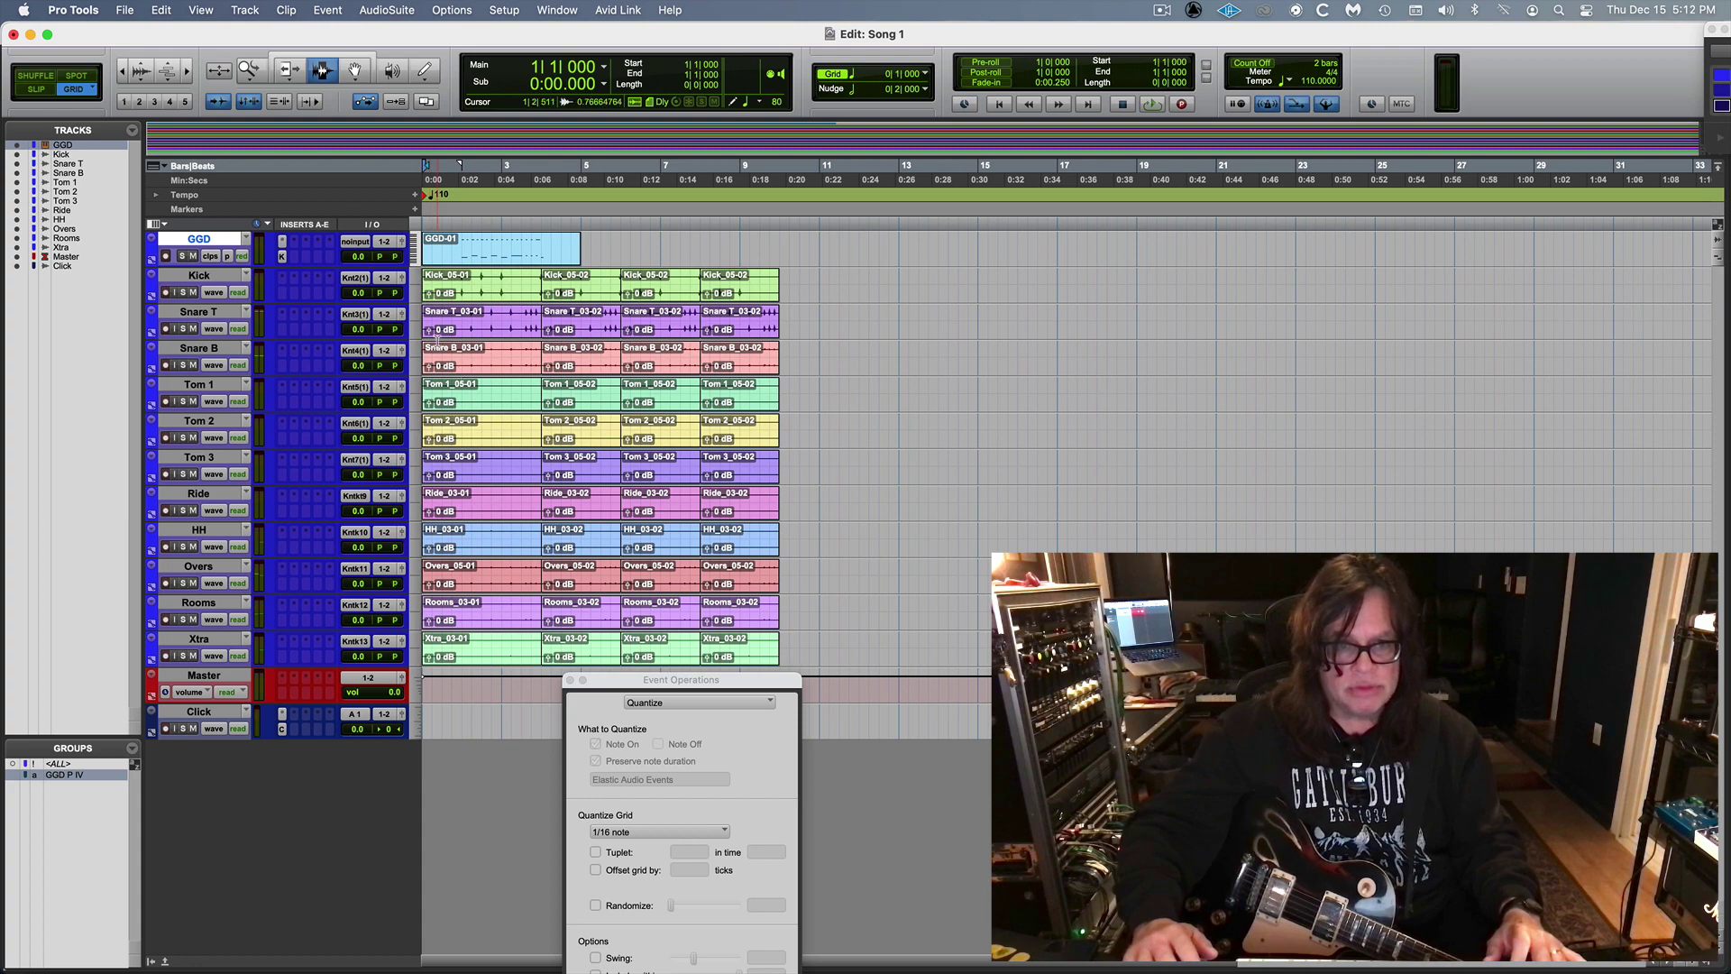
Step: Play back from the repeated bar 4–6 drum clips, then show the Mix window
click(567, 310)
key(space)
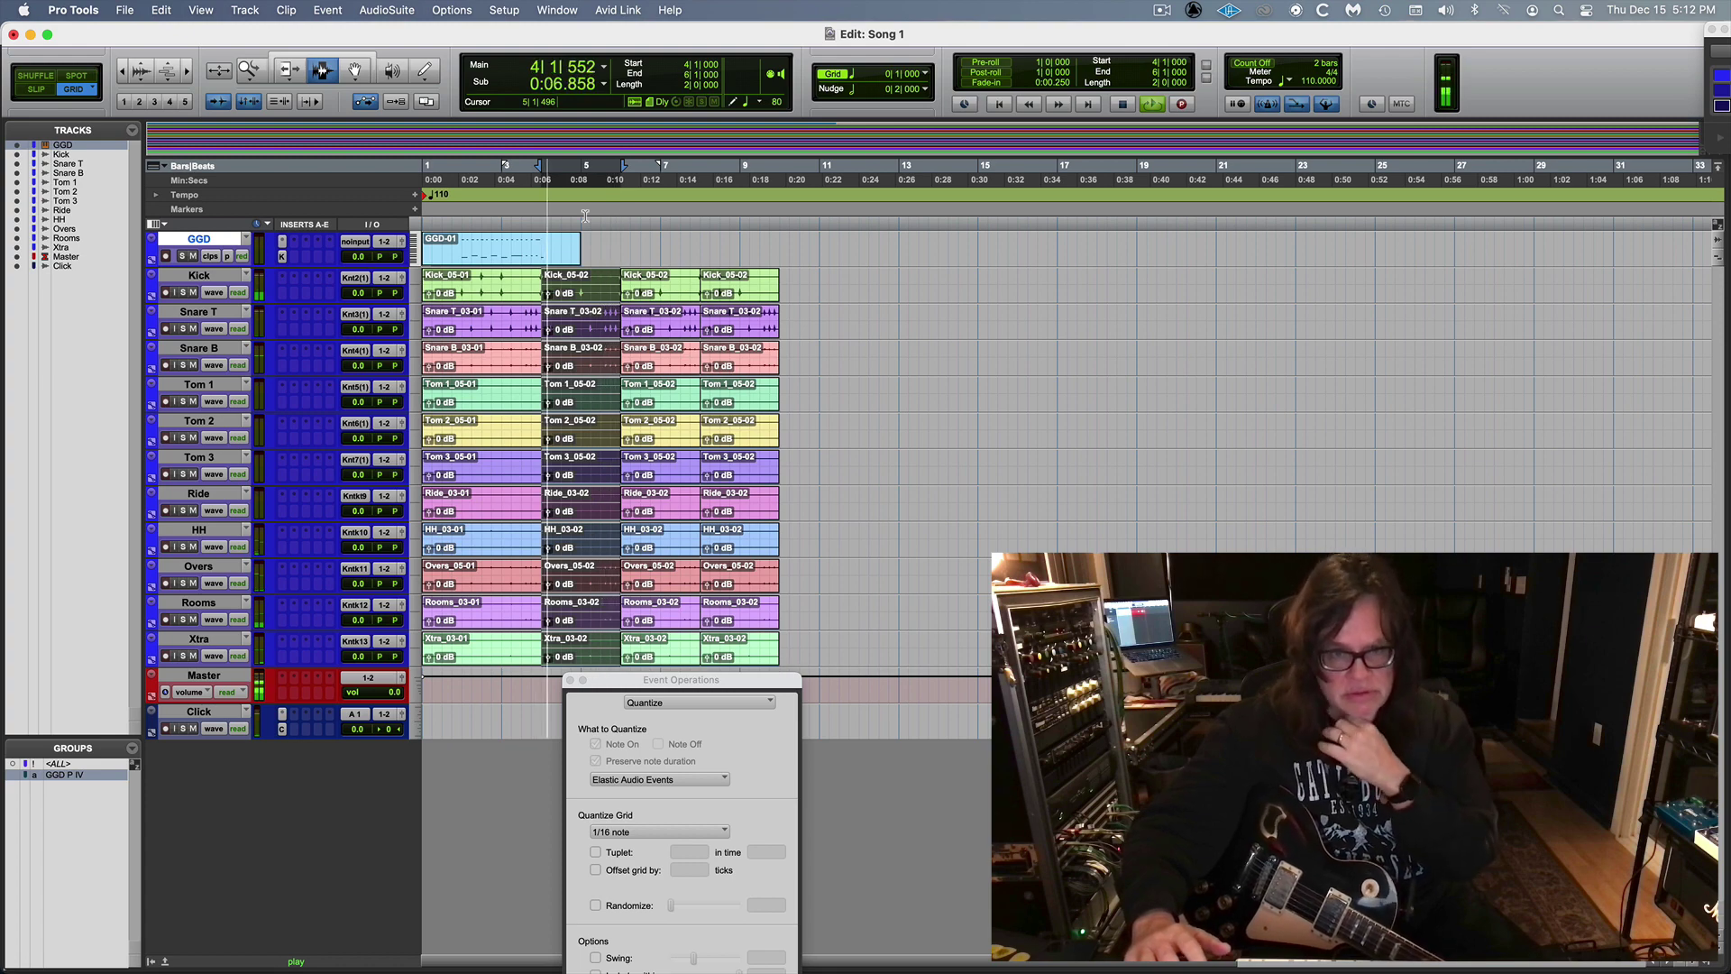
key(super+equal)
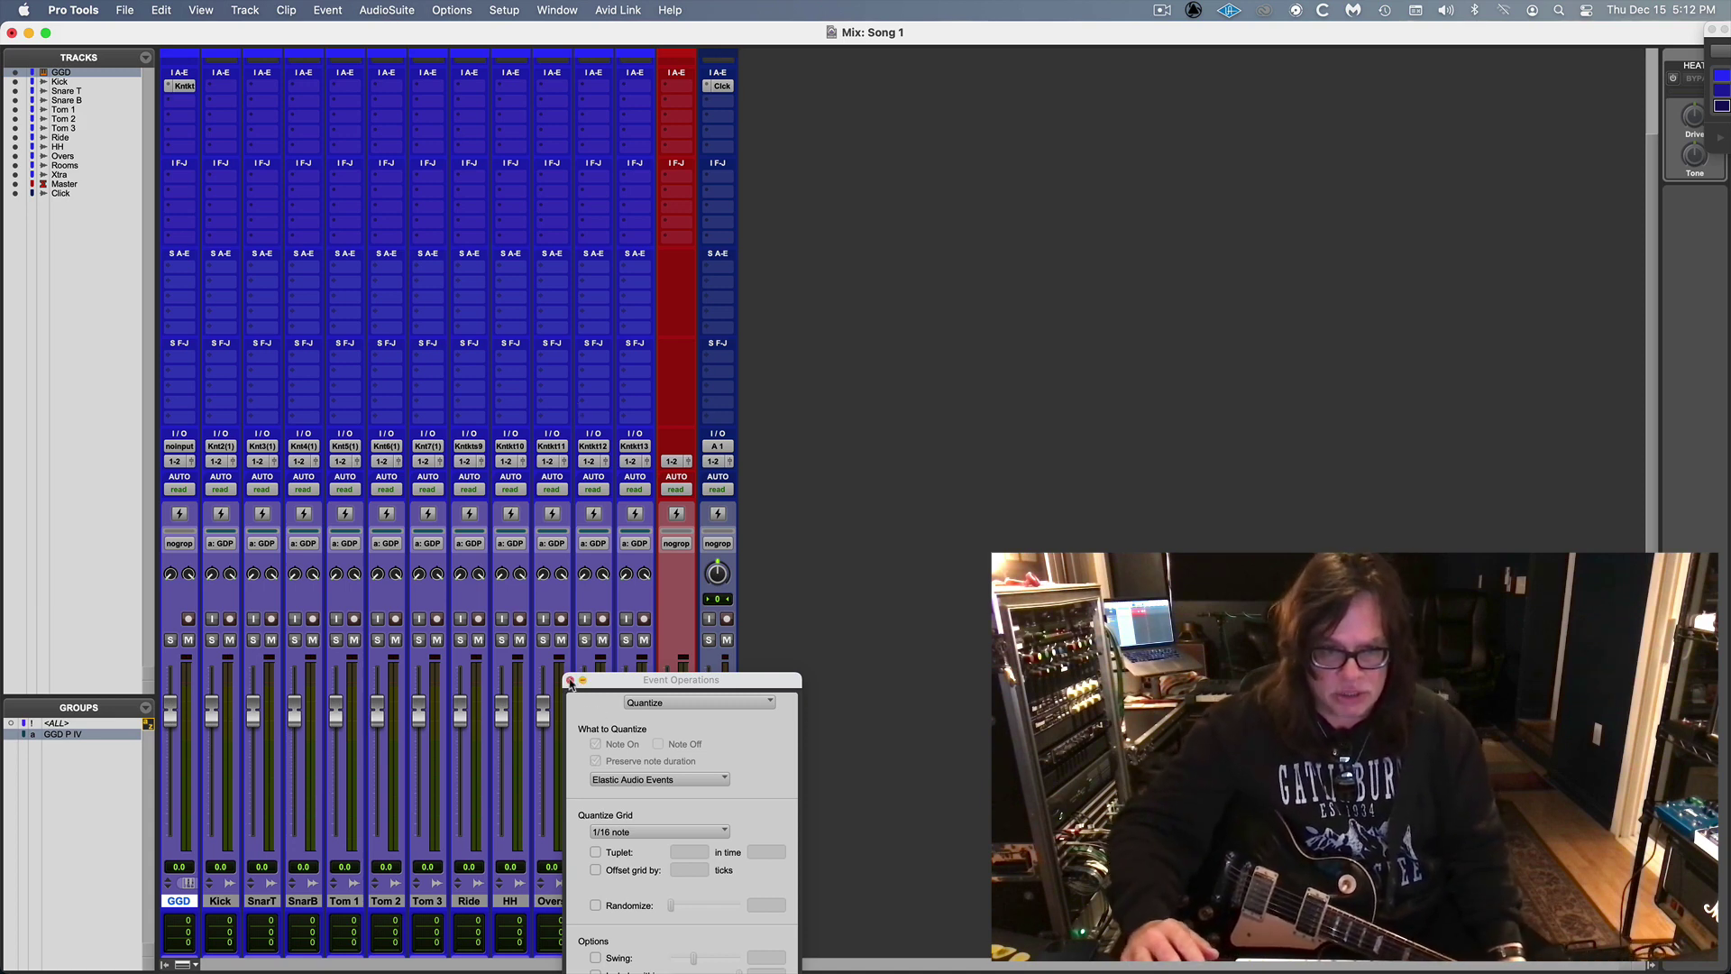
Step: Close the Quantize window, select the Xtra track, and choose File > Import > Session Data
click(570, 682)
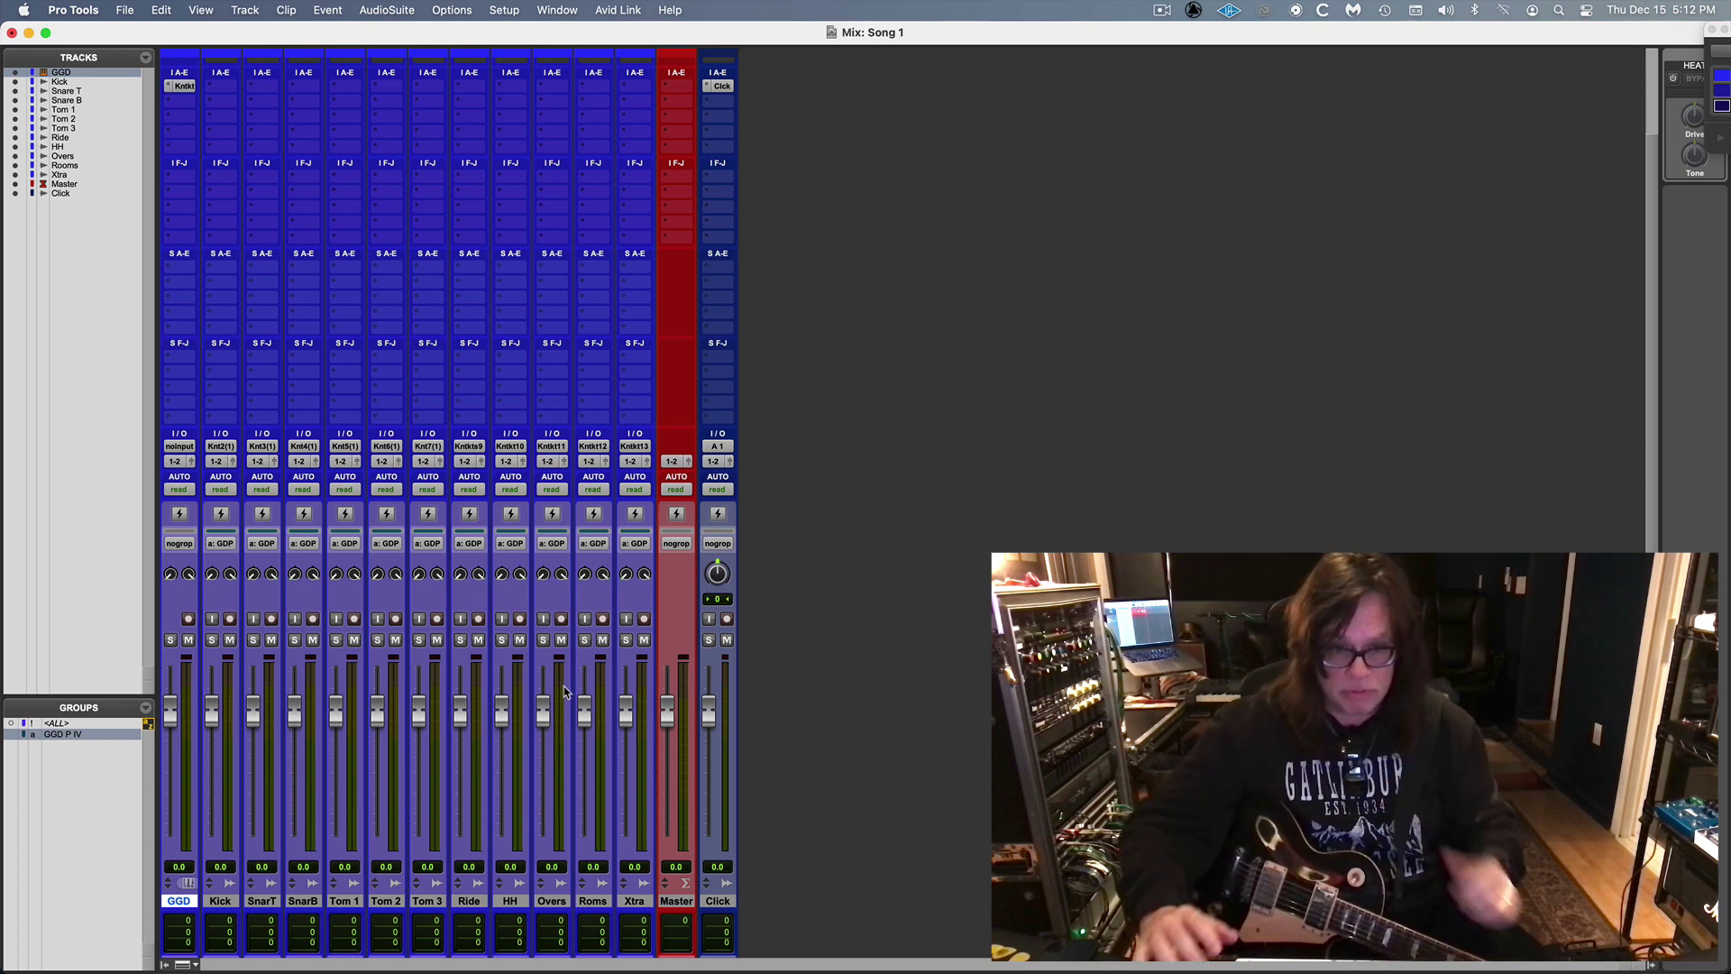
click(636, 902)
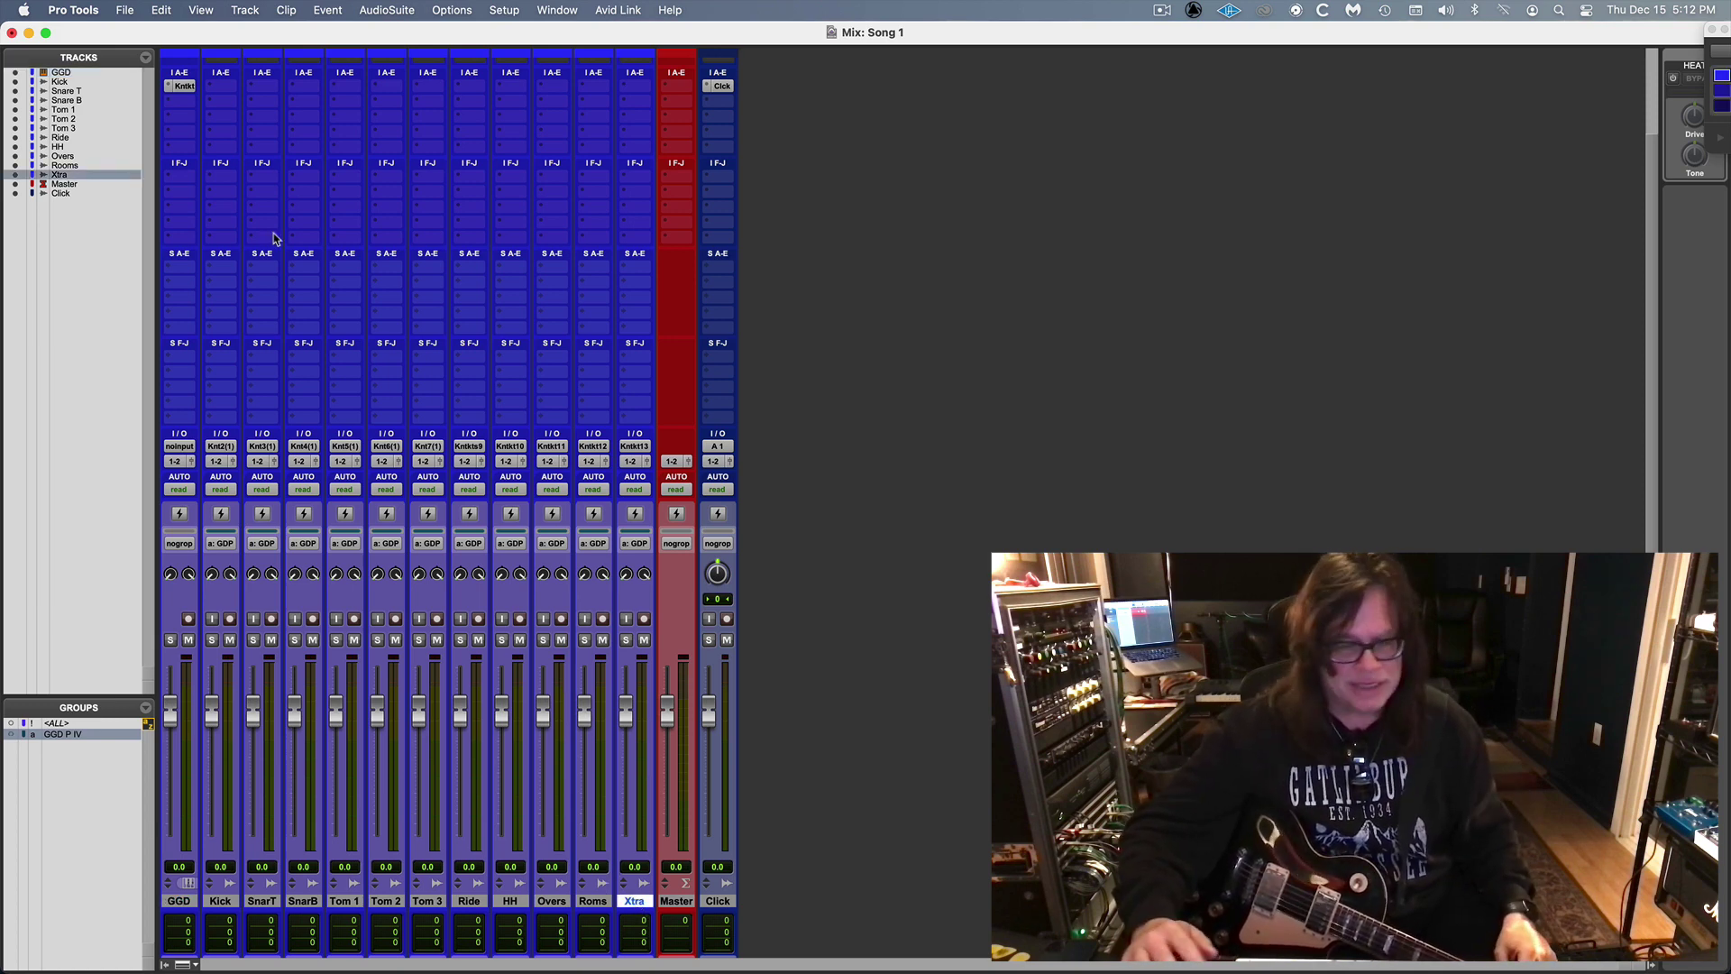
click(124, 10)
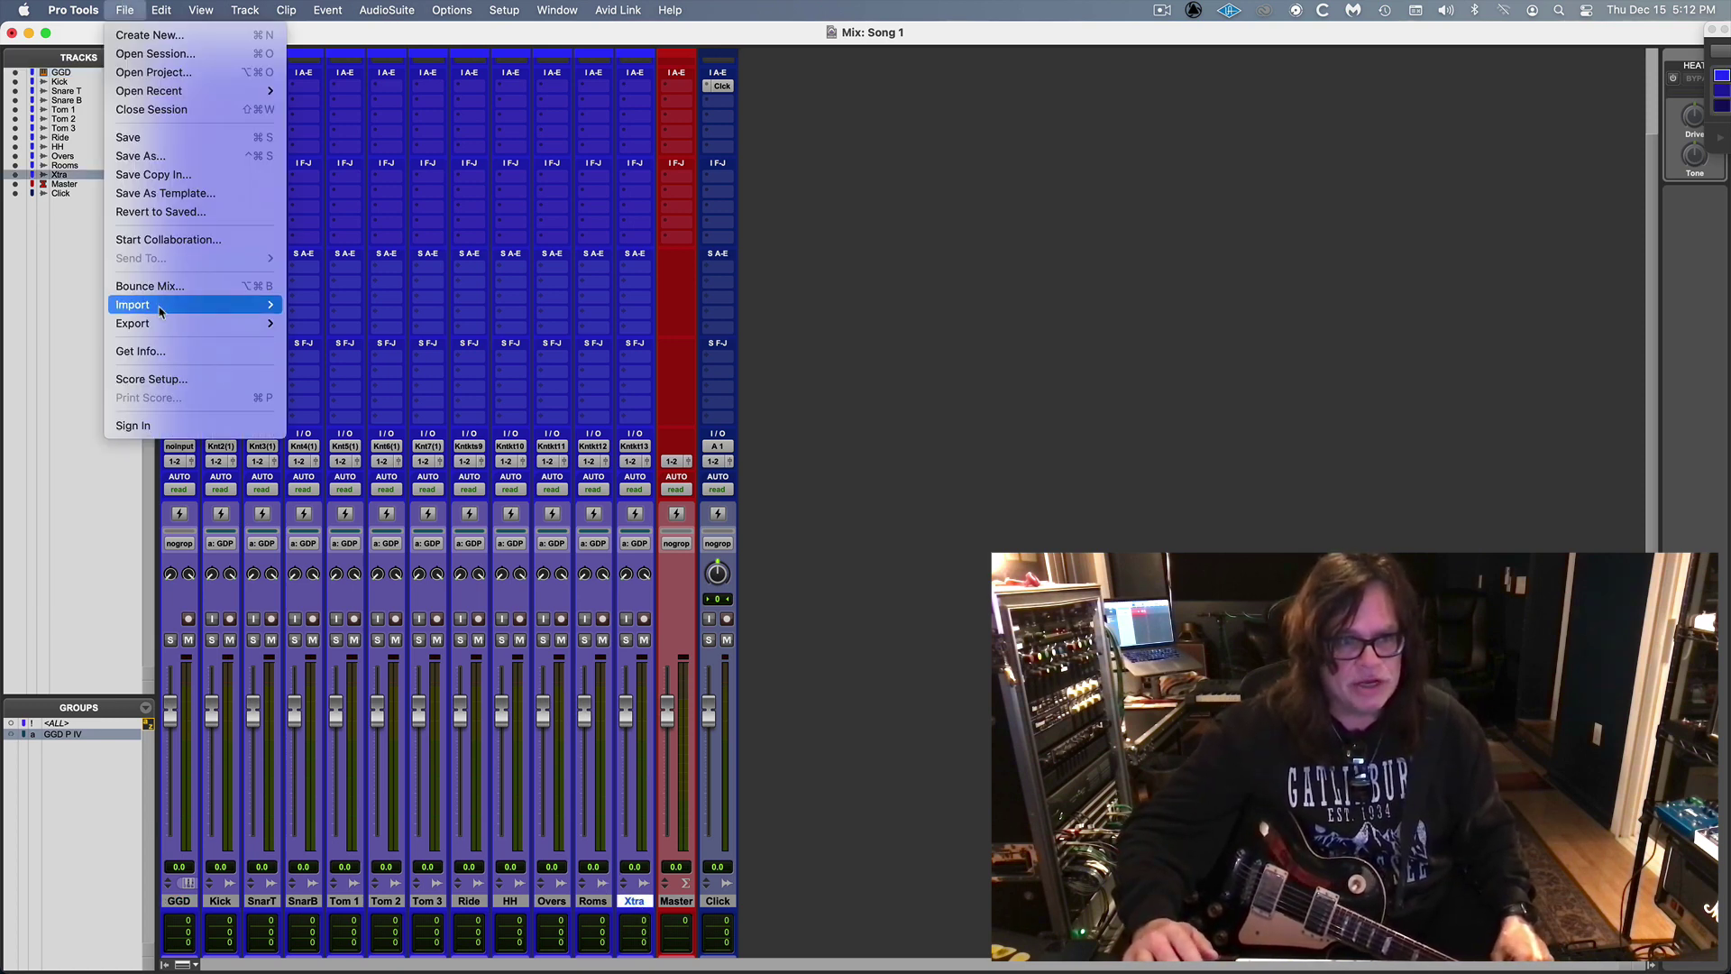
mouse_move(164, 307)
click(917, 411)
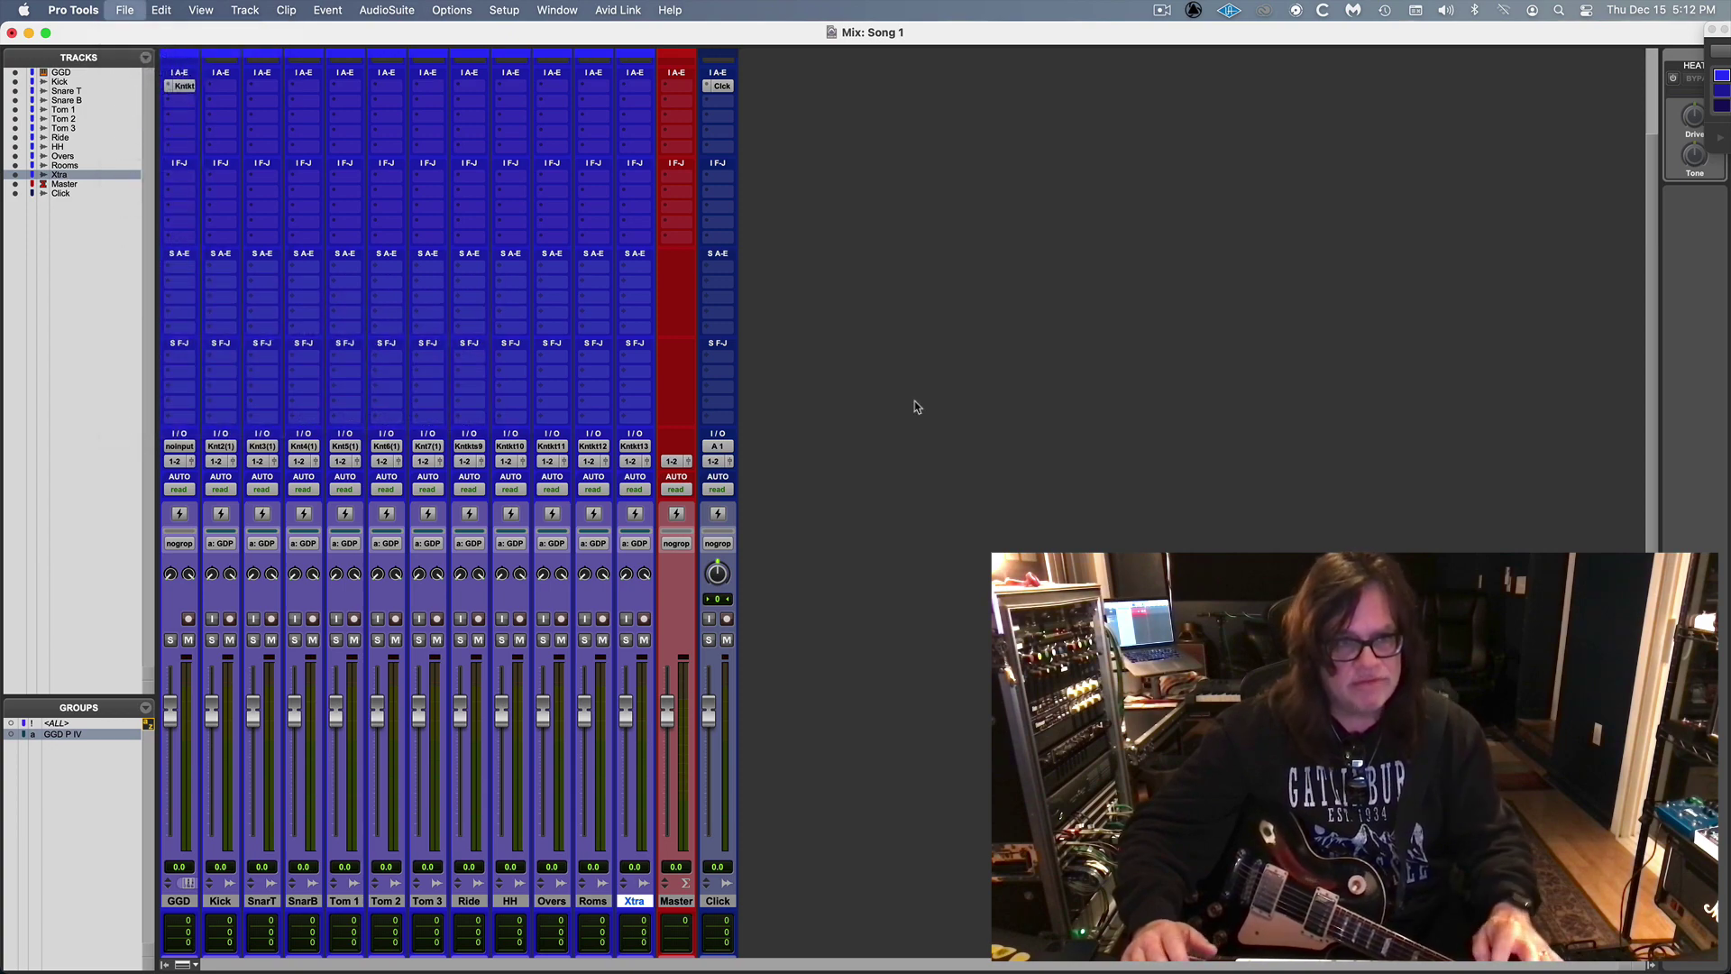
click(123, 10)
mouse_move(162, 304)
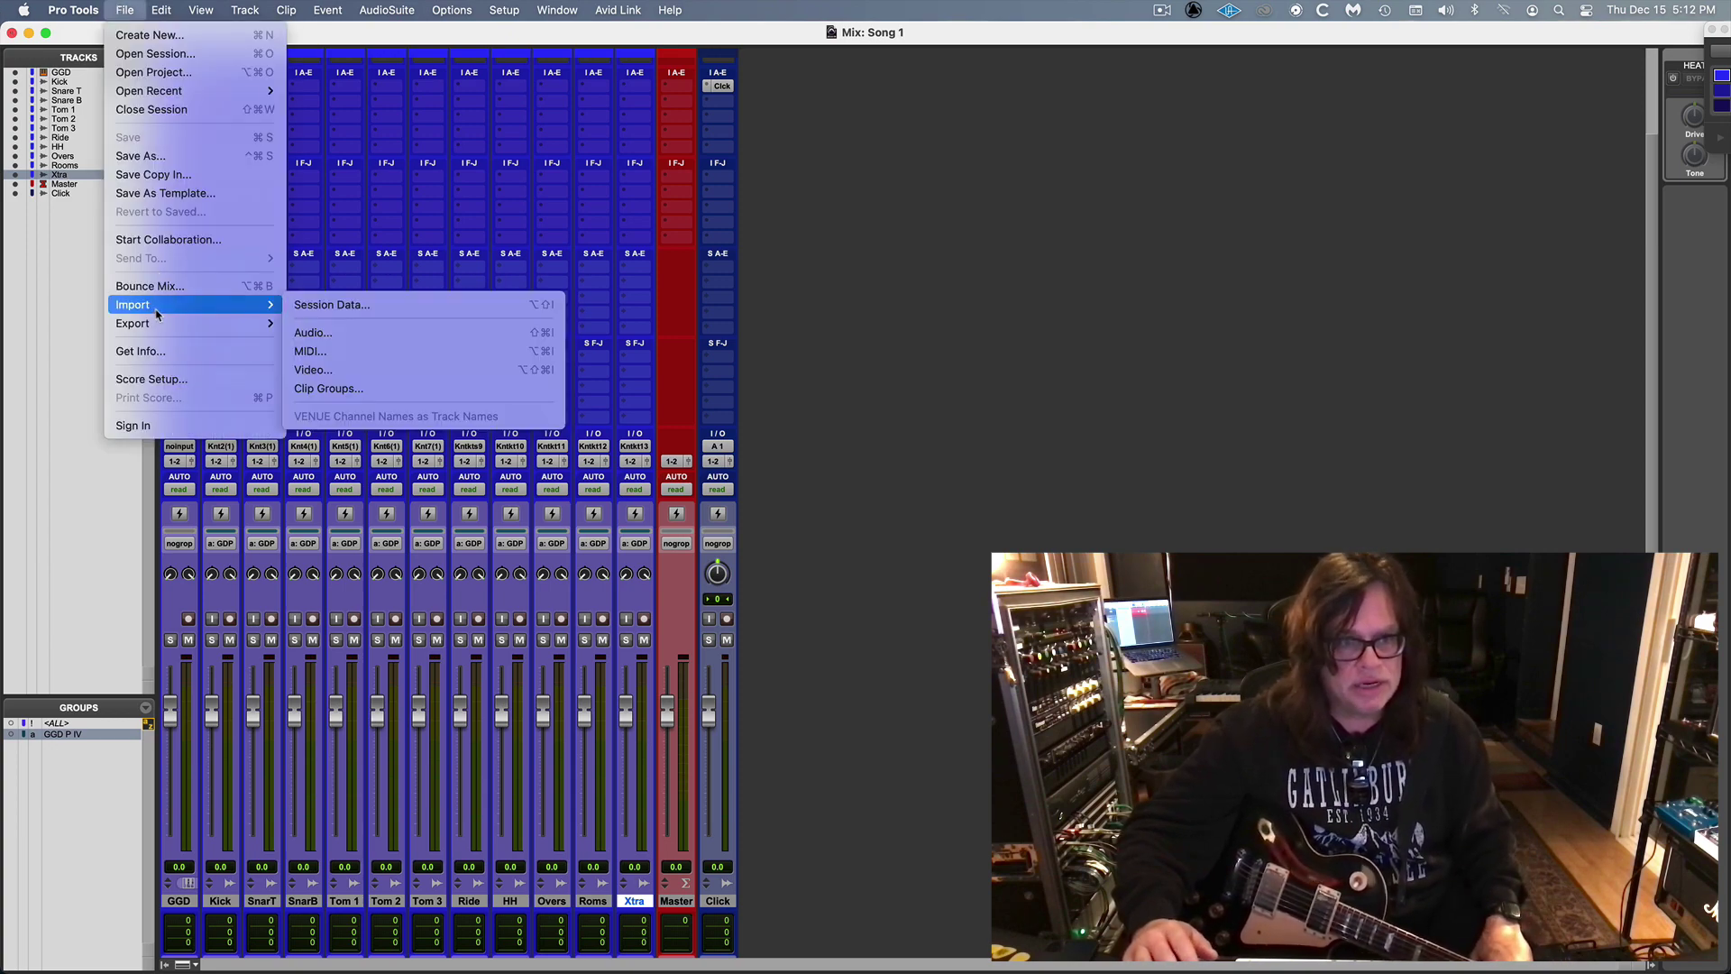
click(575, 344)
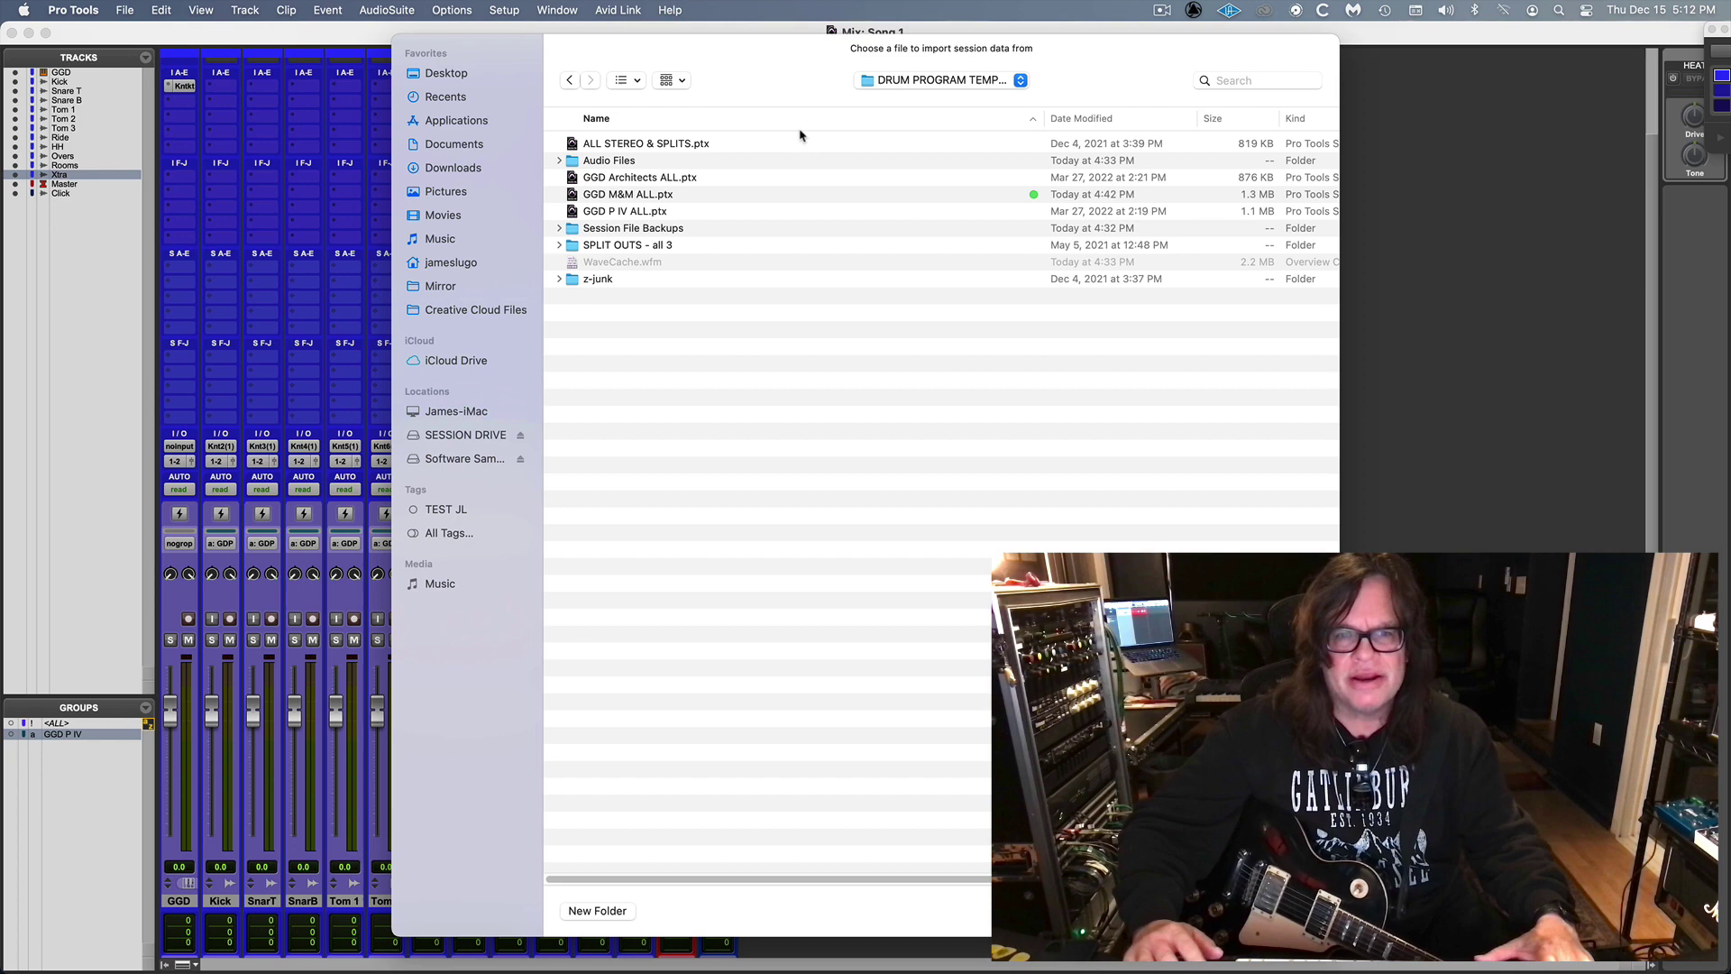
Step: Import all tracks from TEMPLATES > GUITAR & BASS TEMPLATES > GTR & BASS TEMPLATE 2022 as new tracks
click(918, 81)
click(938, 100)
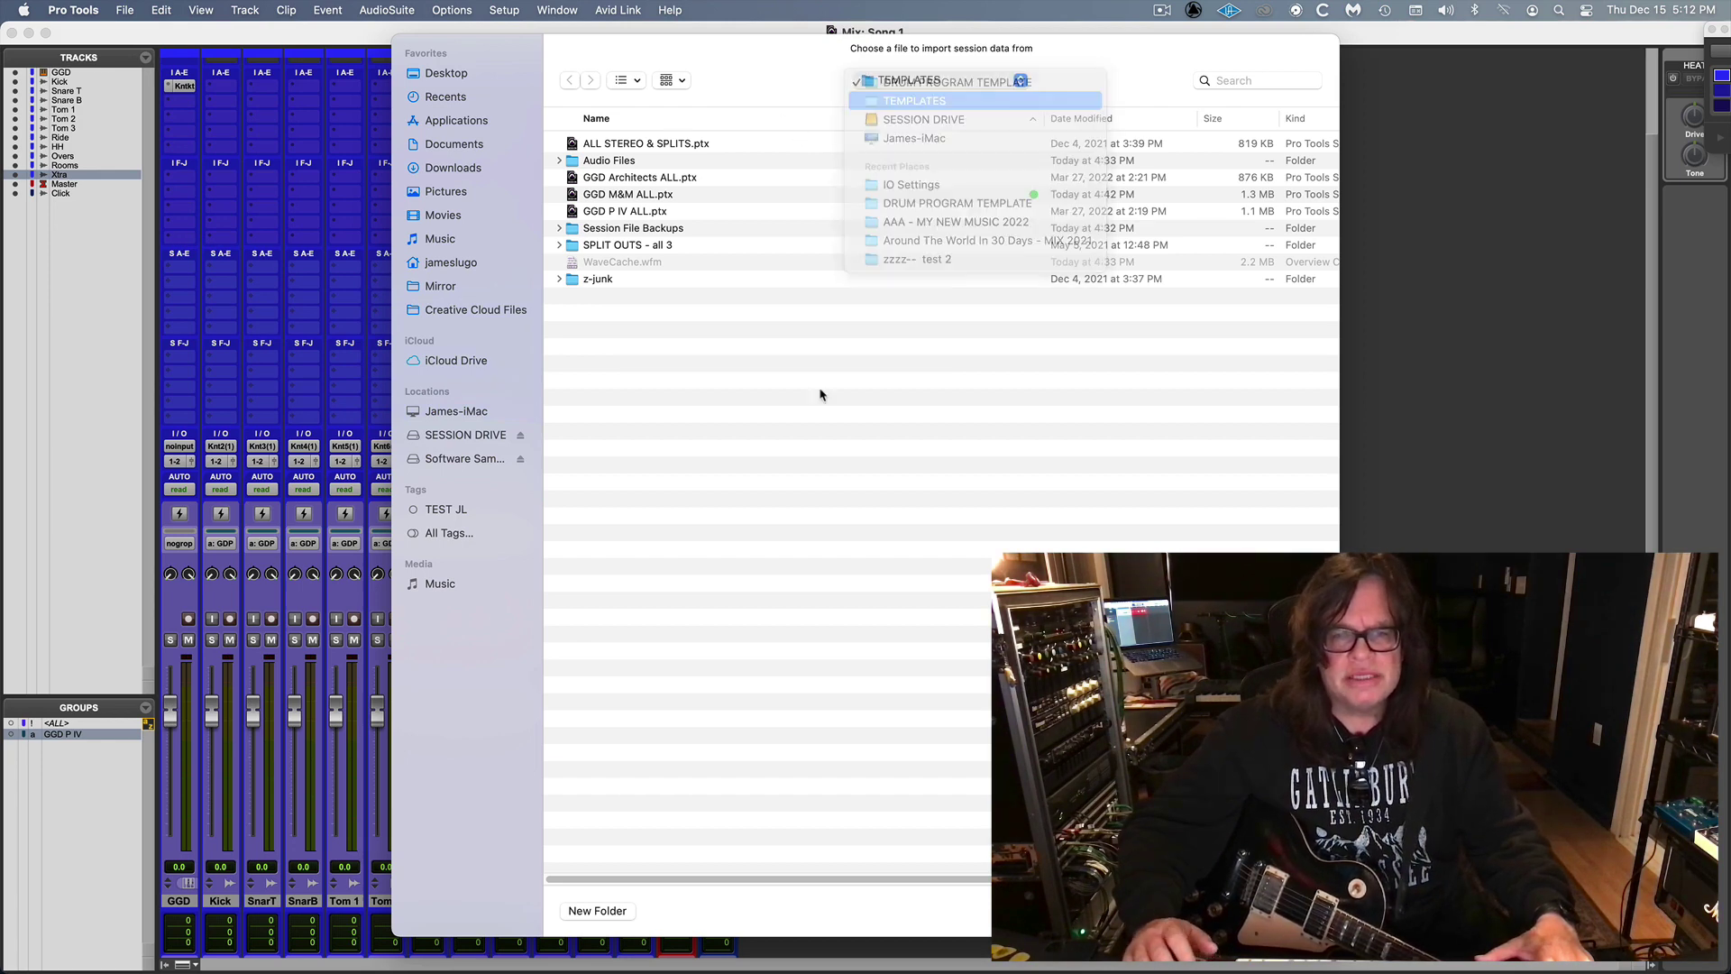
double_click(645, 181)
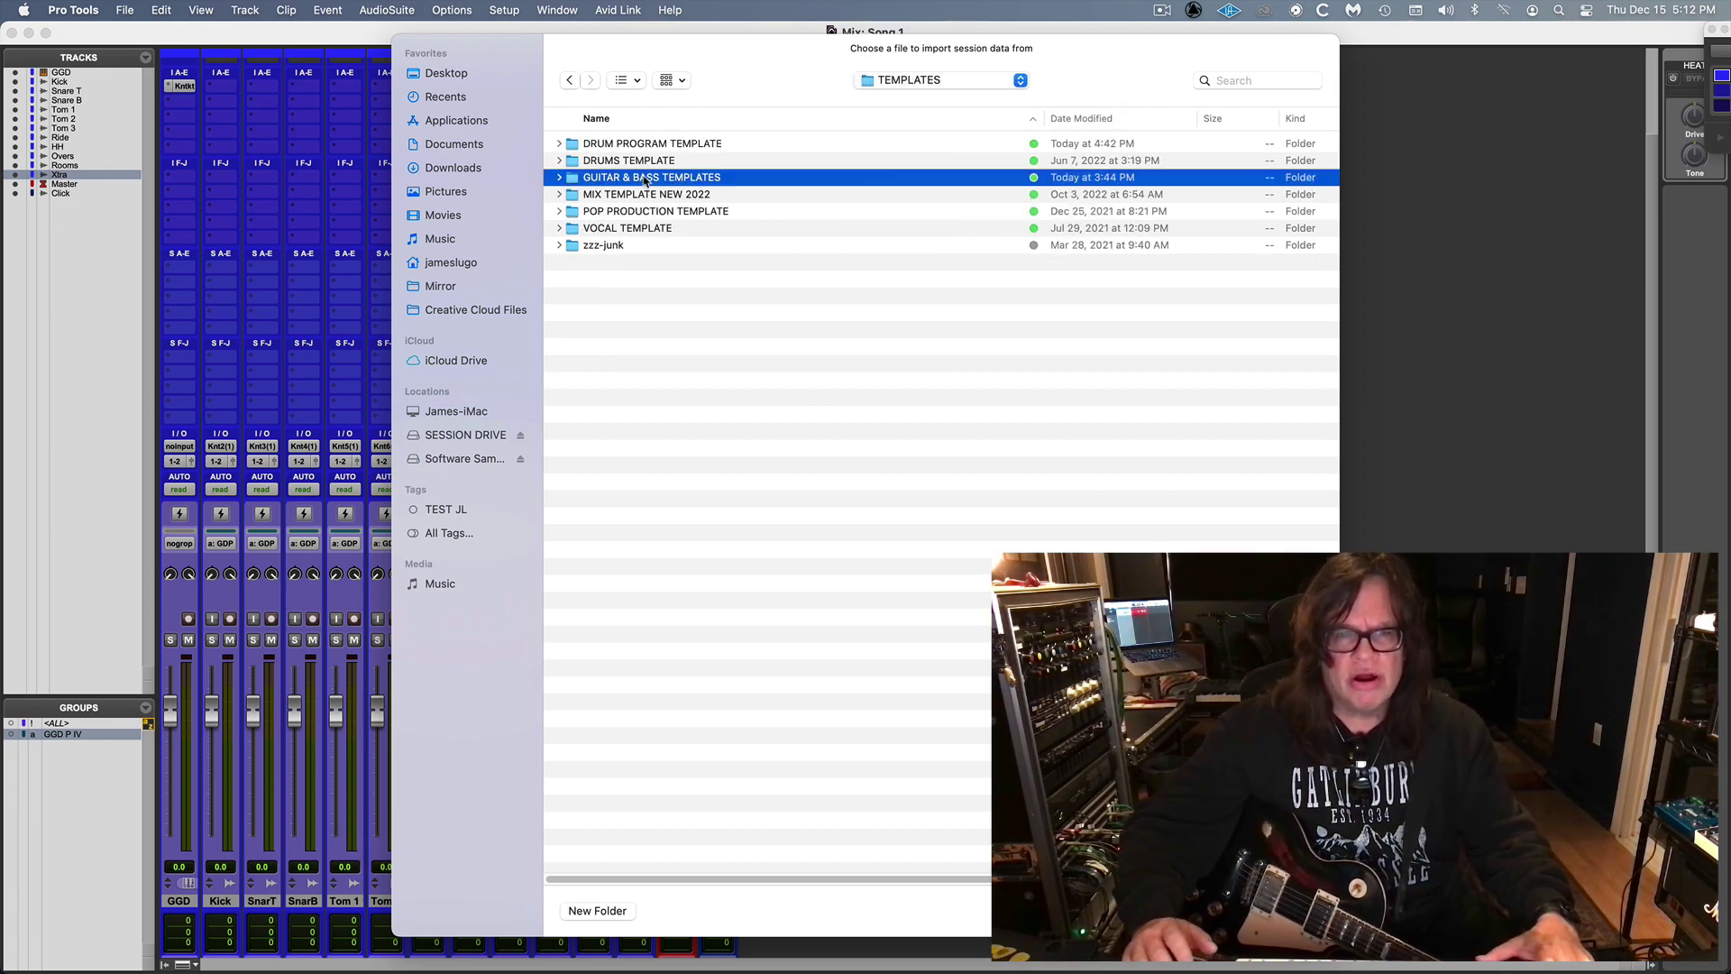
double_click(622, 162)
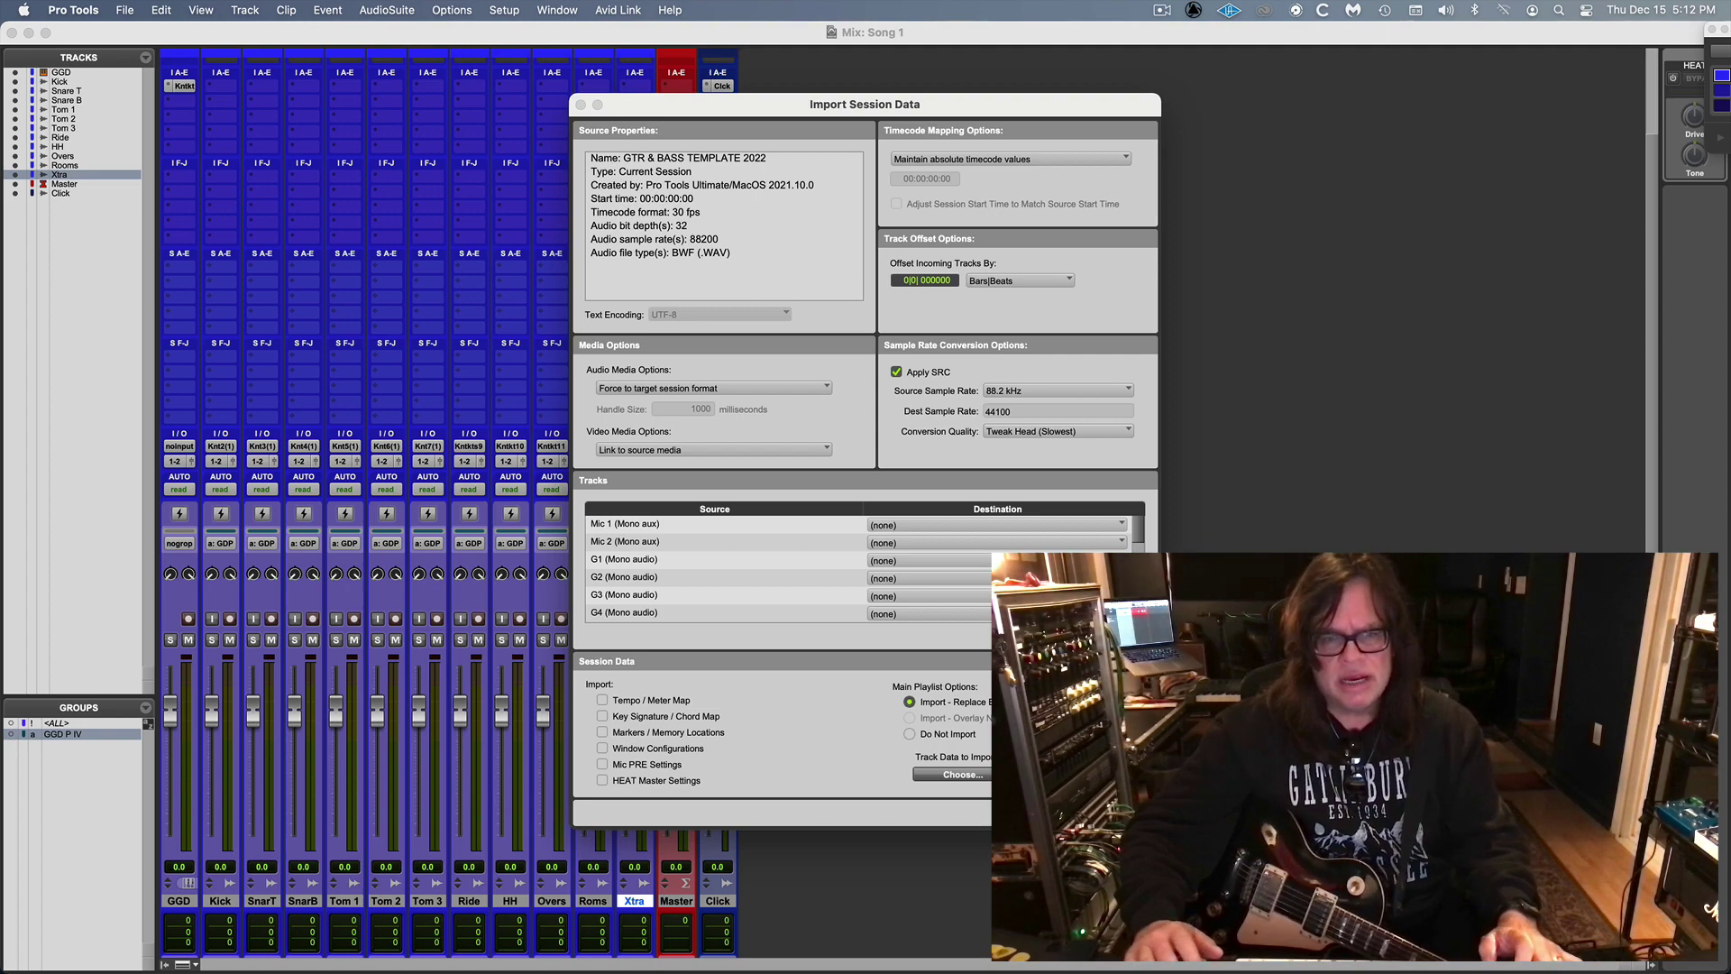
key(super+a)
key(Return)
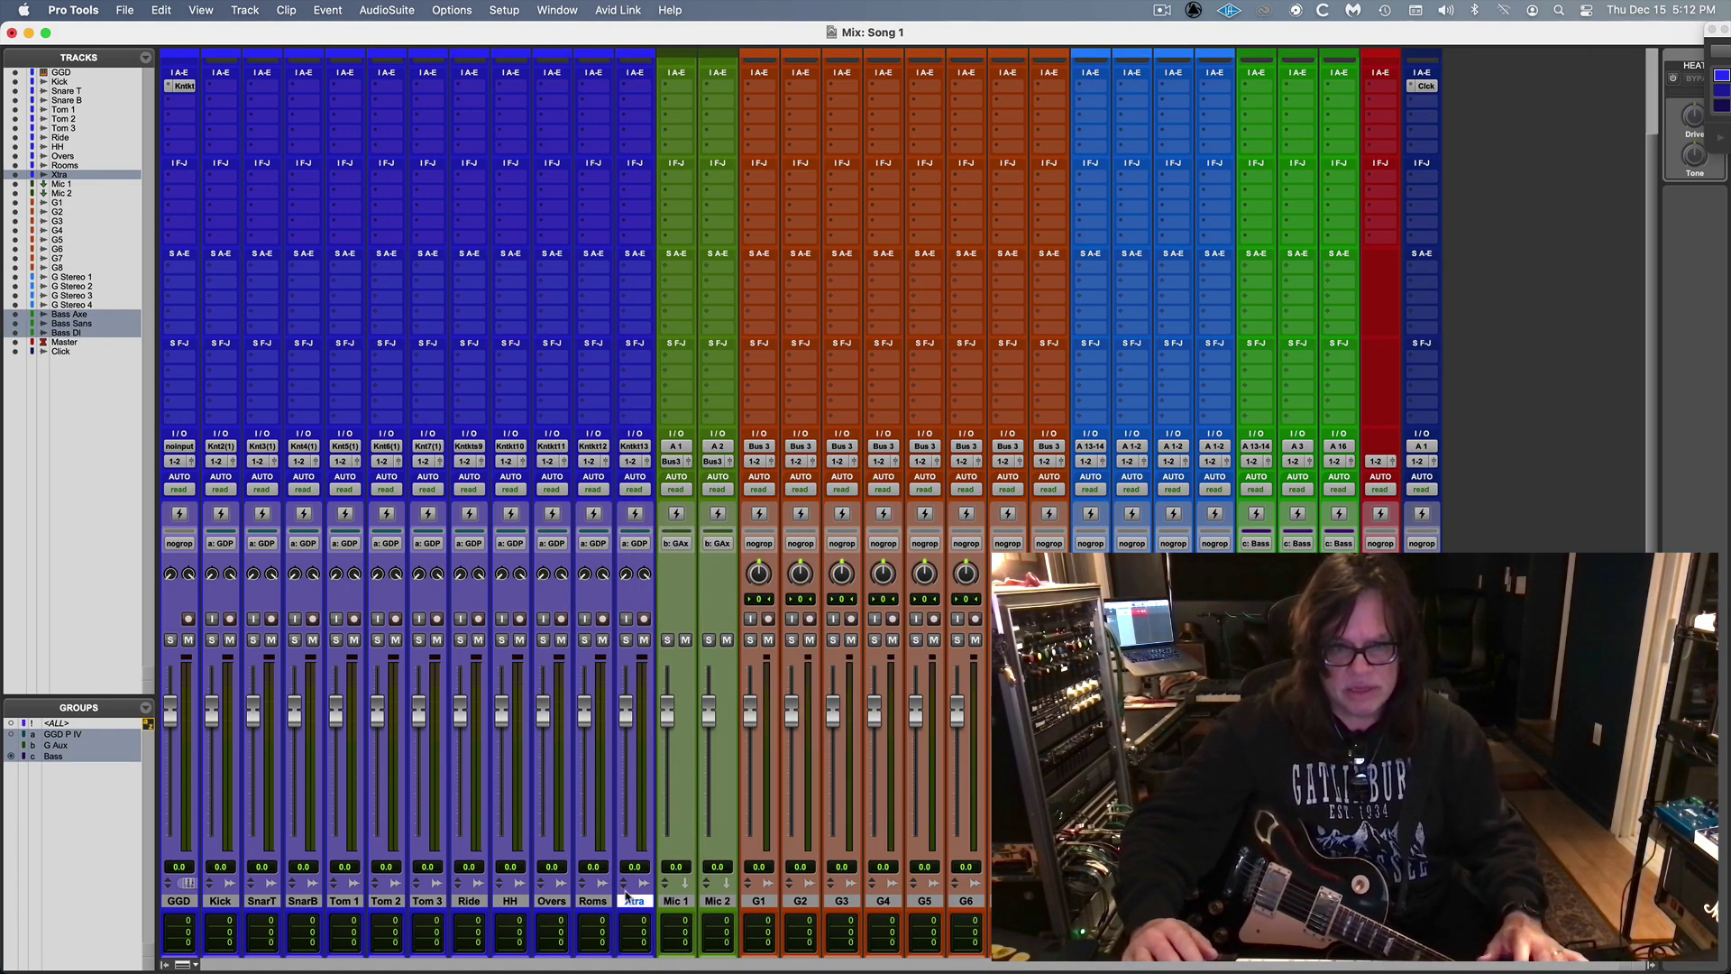
key(super+shift+n)
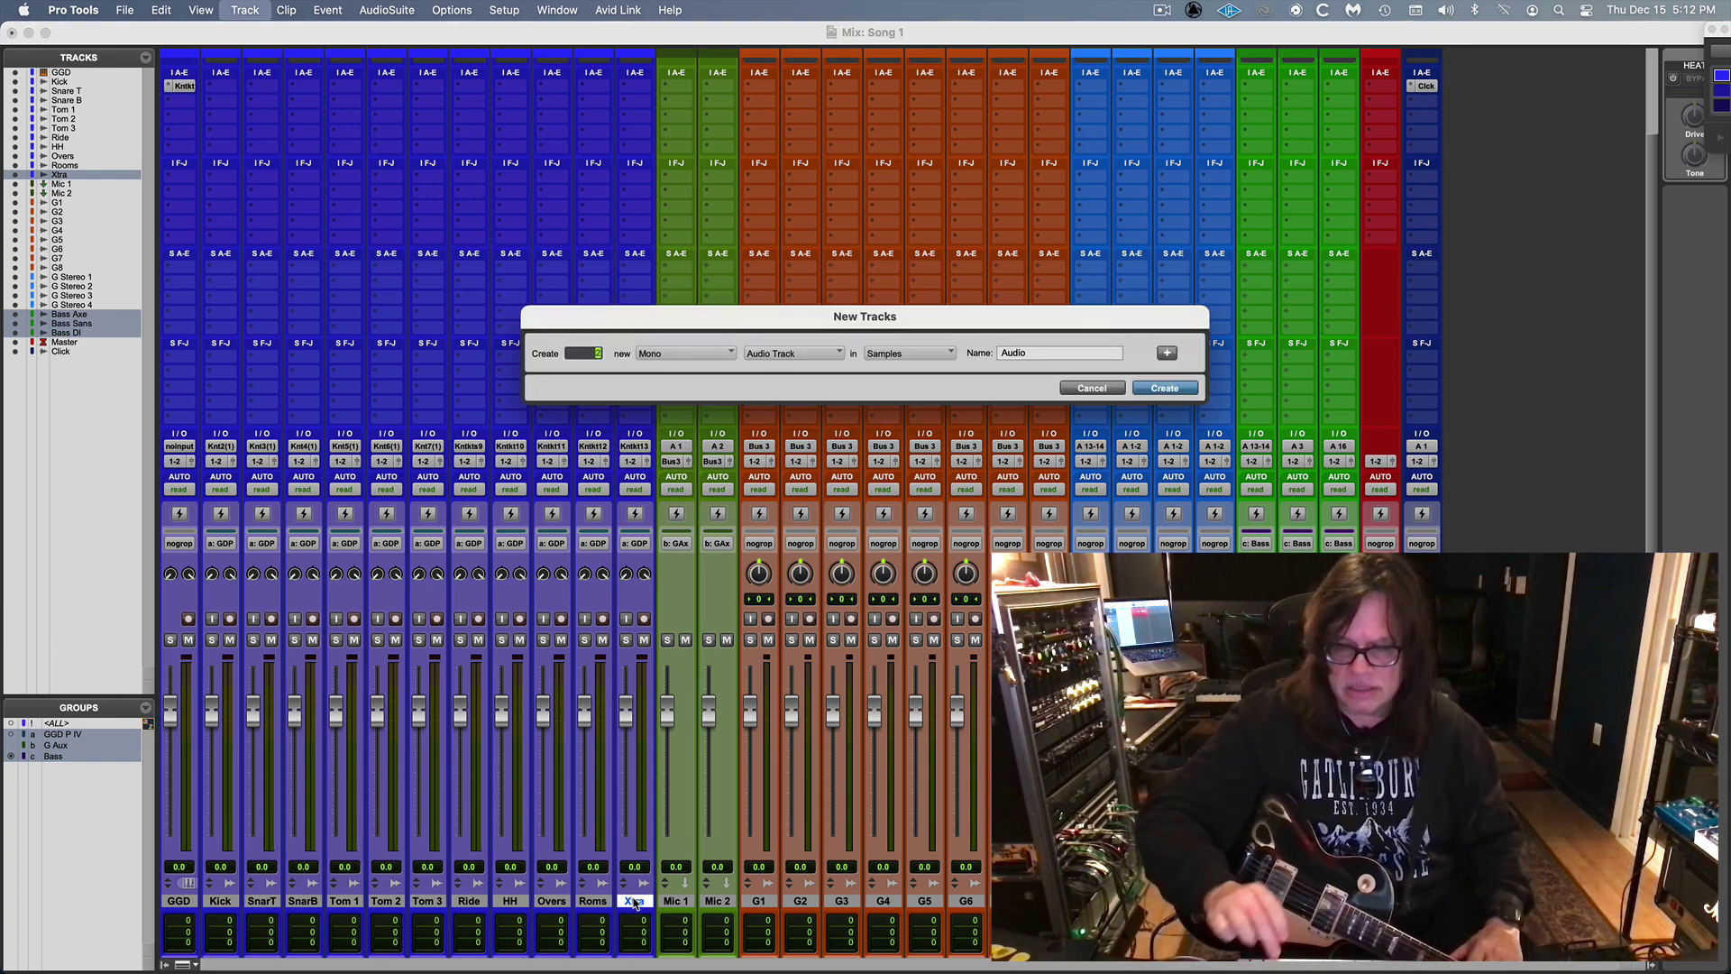
key(Return)
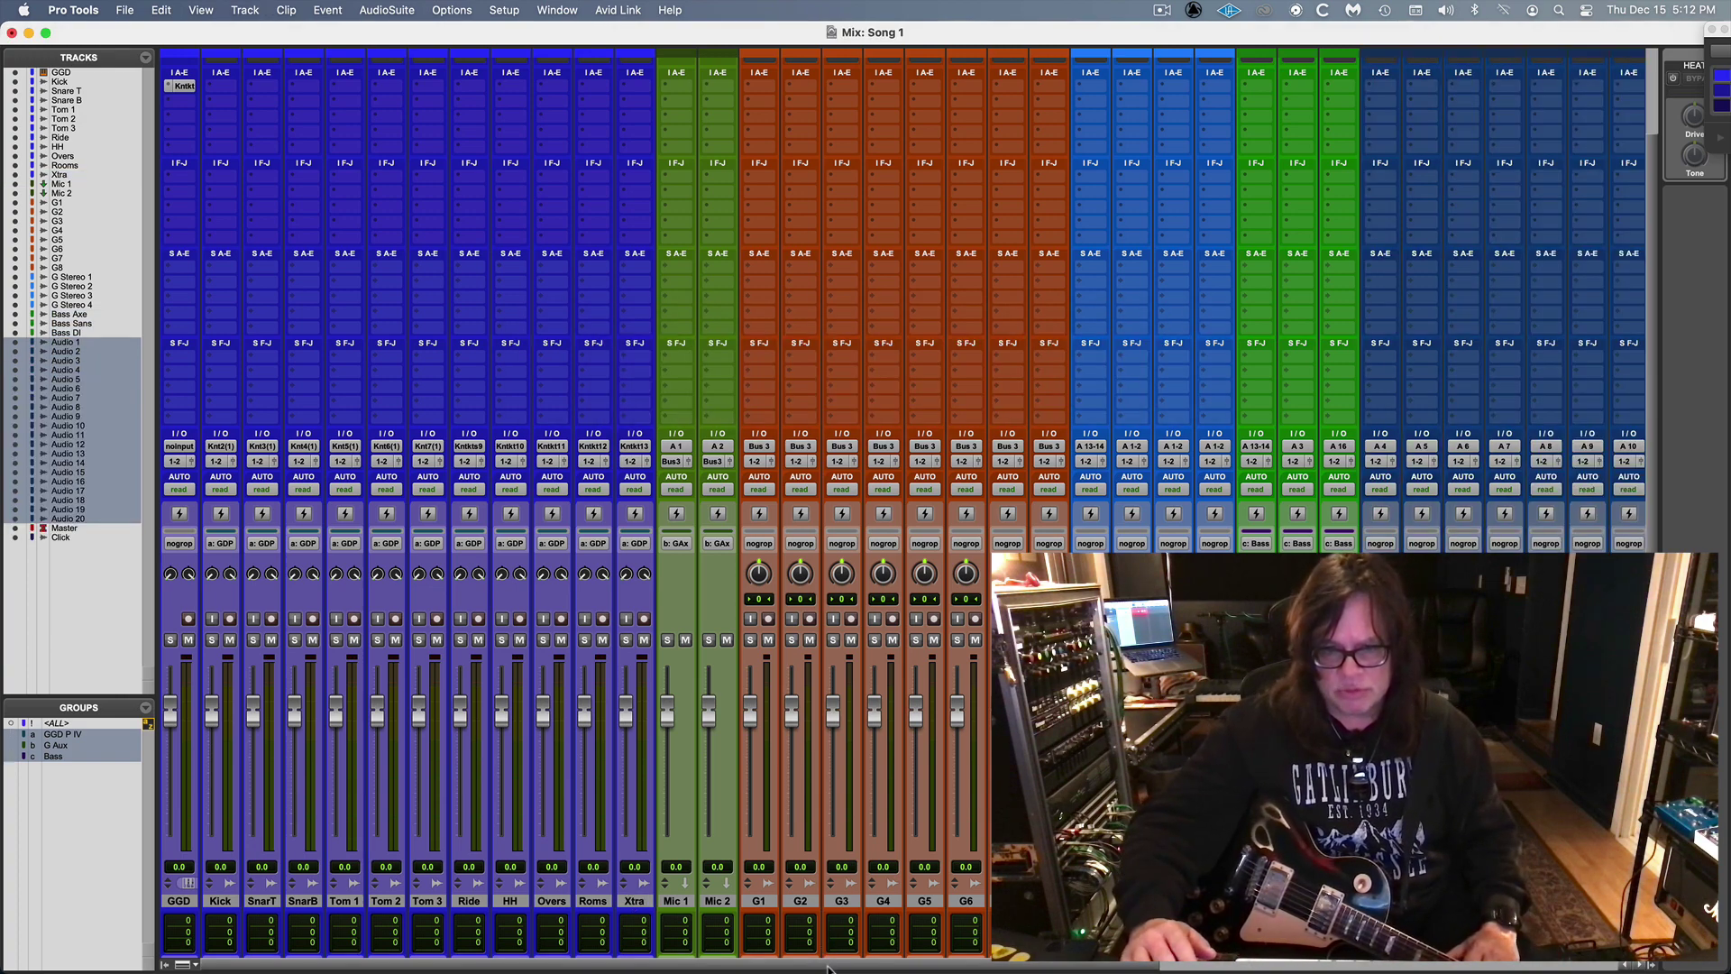
drag(826, 969, 1578, 972)
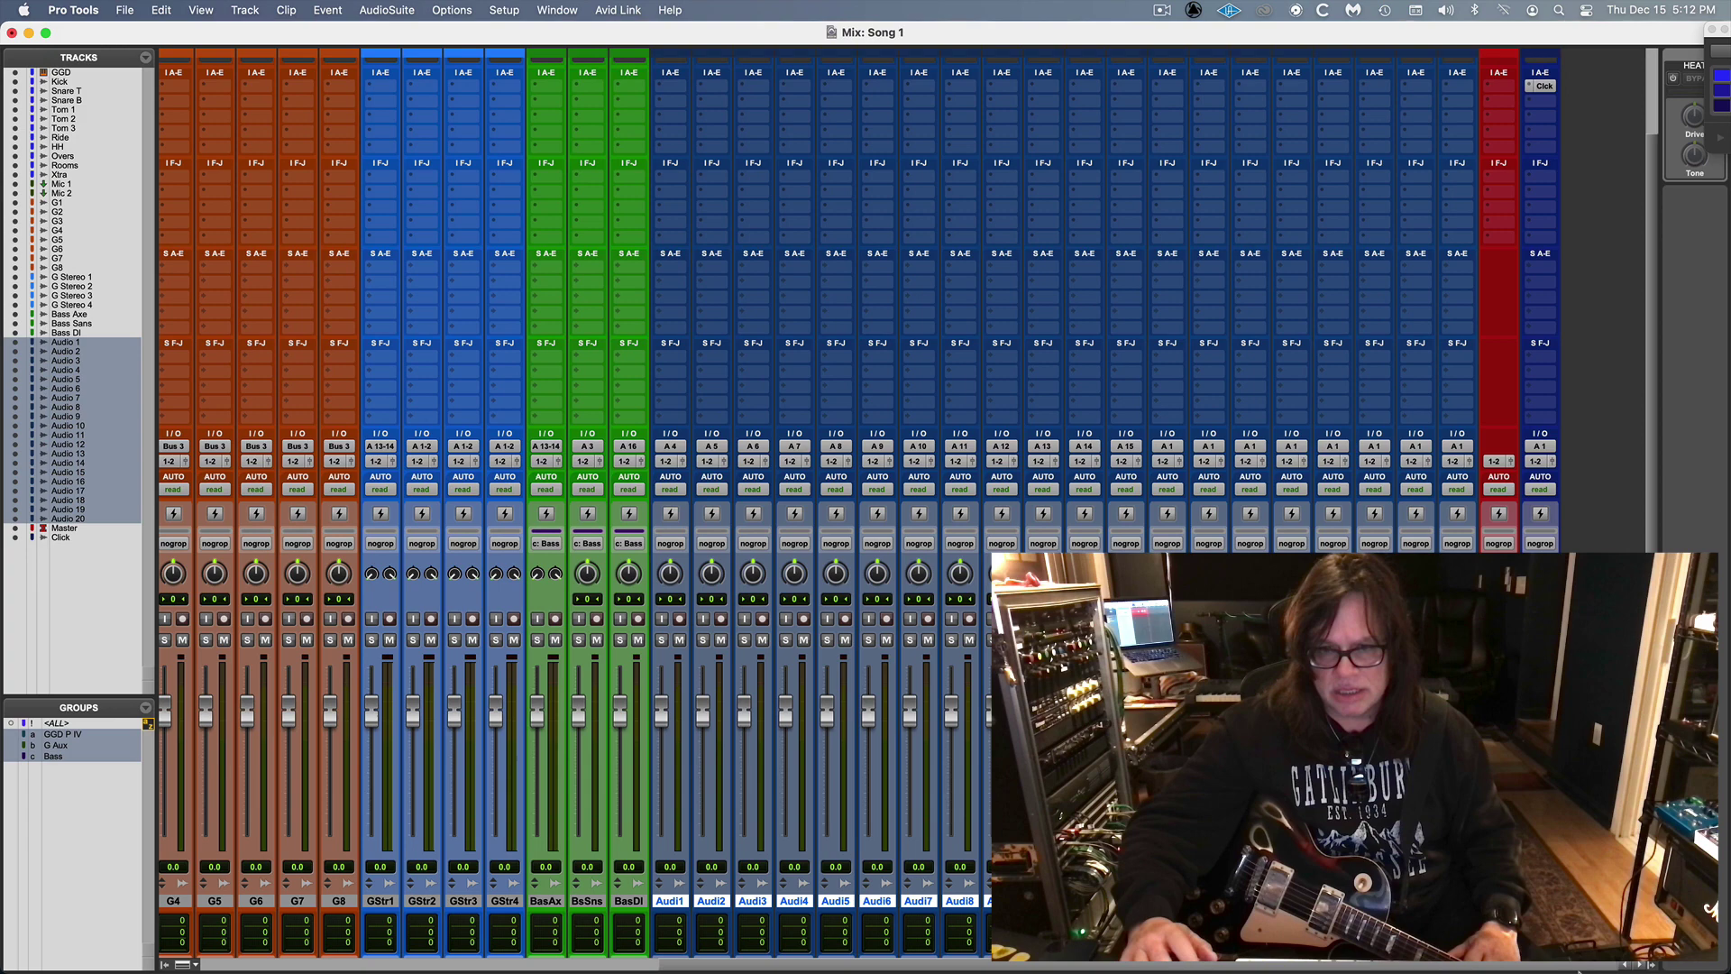
scroll(861, 935, left, 10)
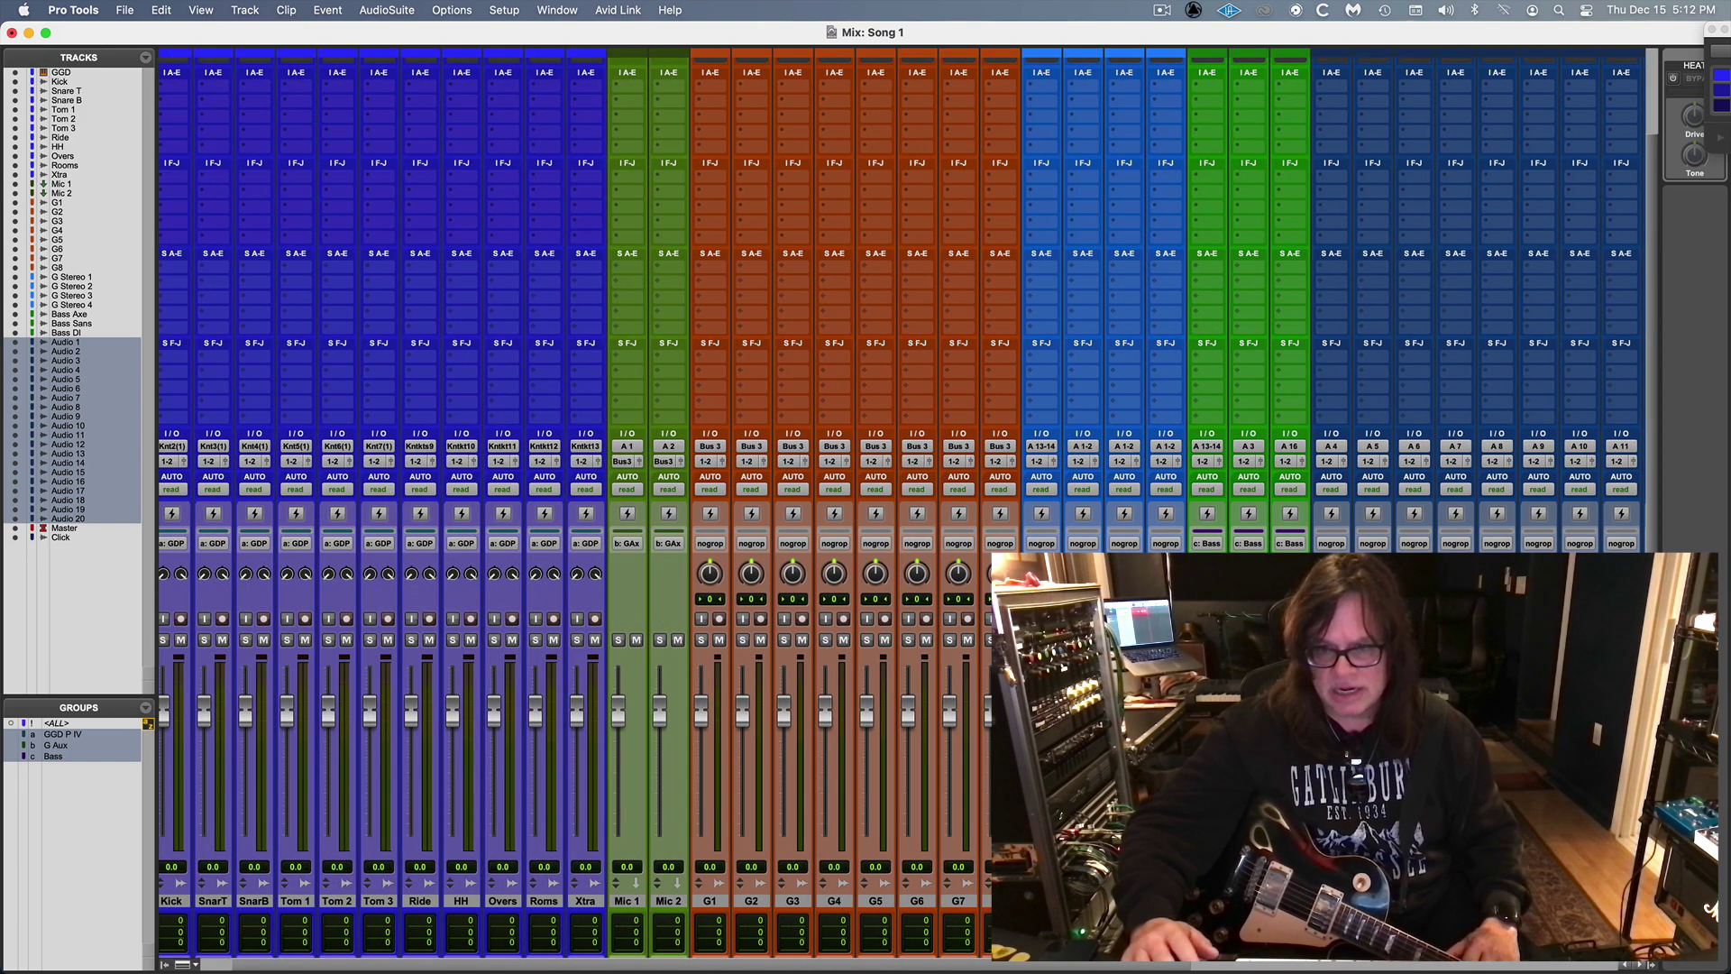
right_click(1332, 514)
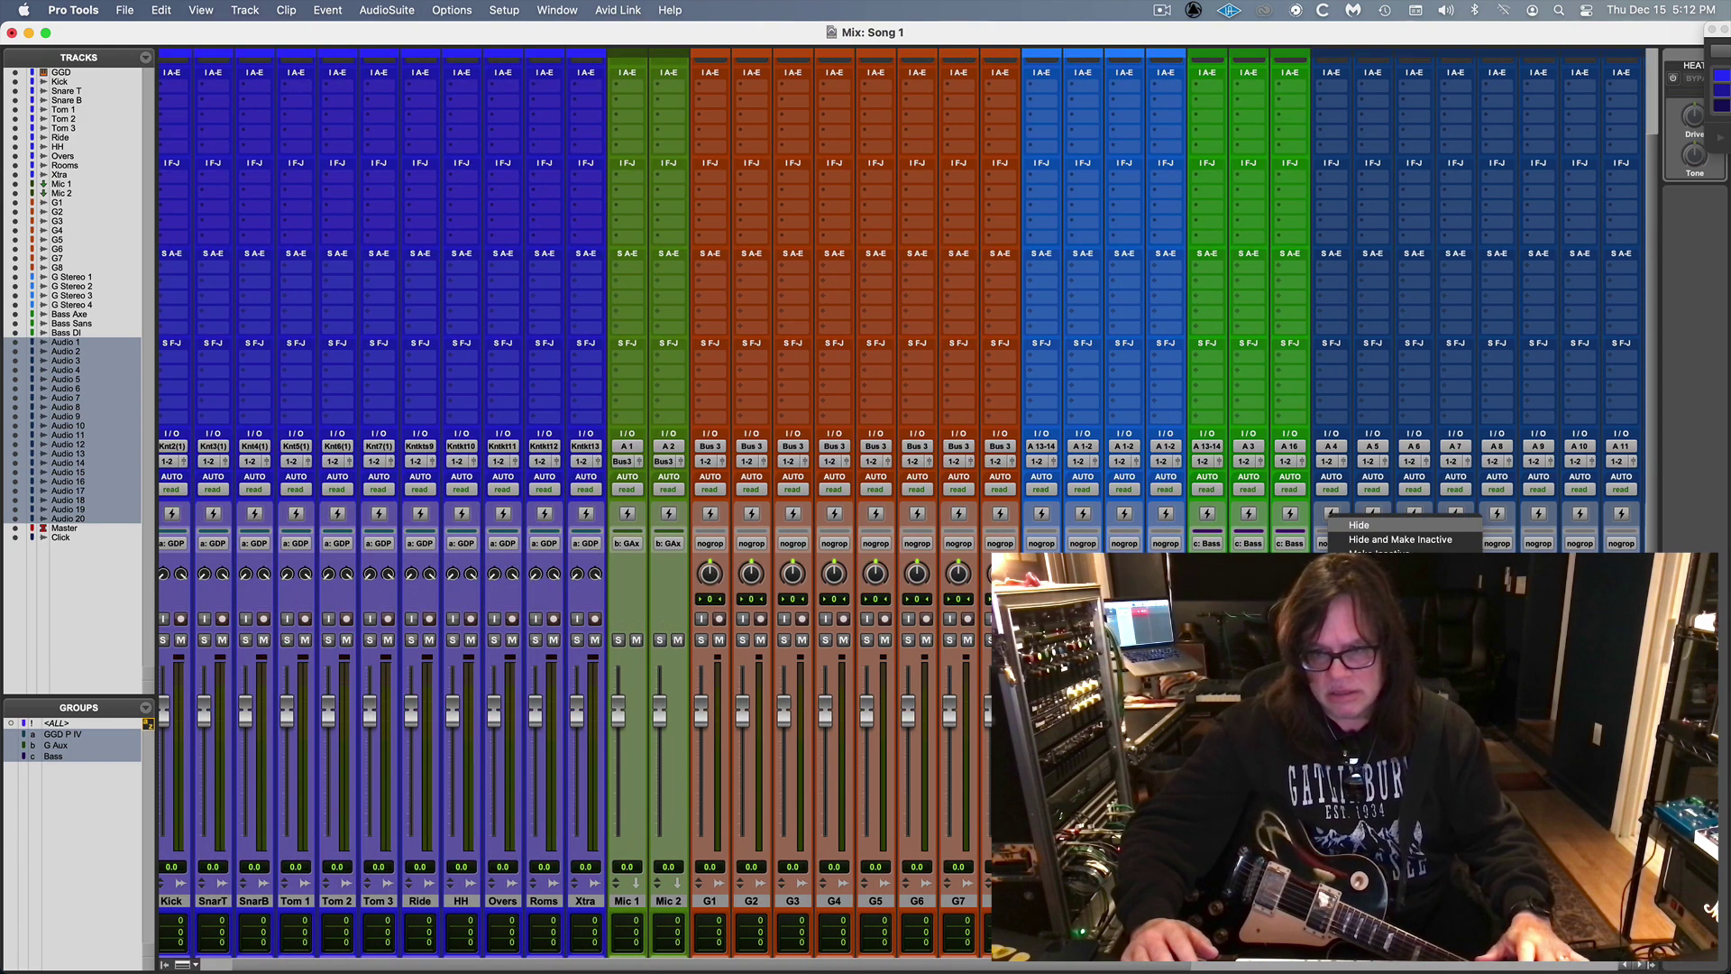
click(1380, 631)
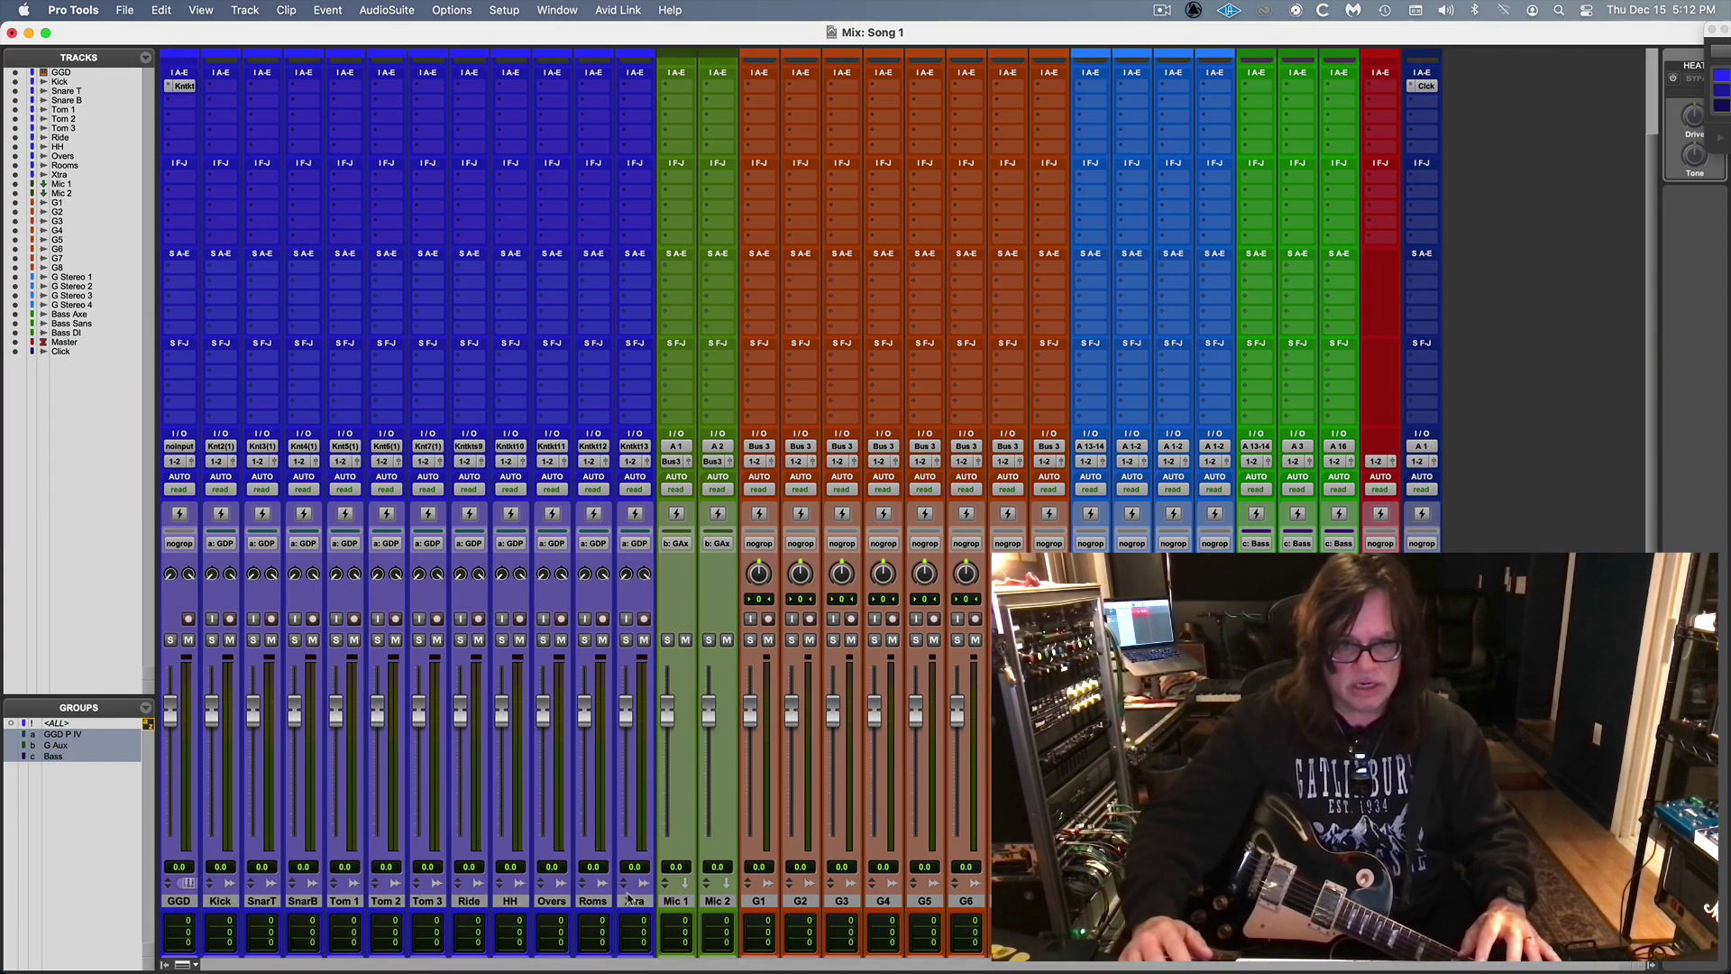
click(630, 901)
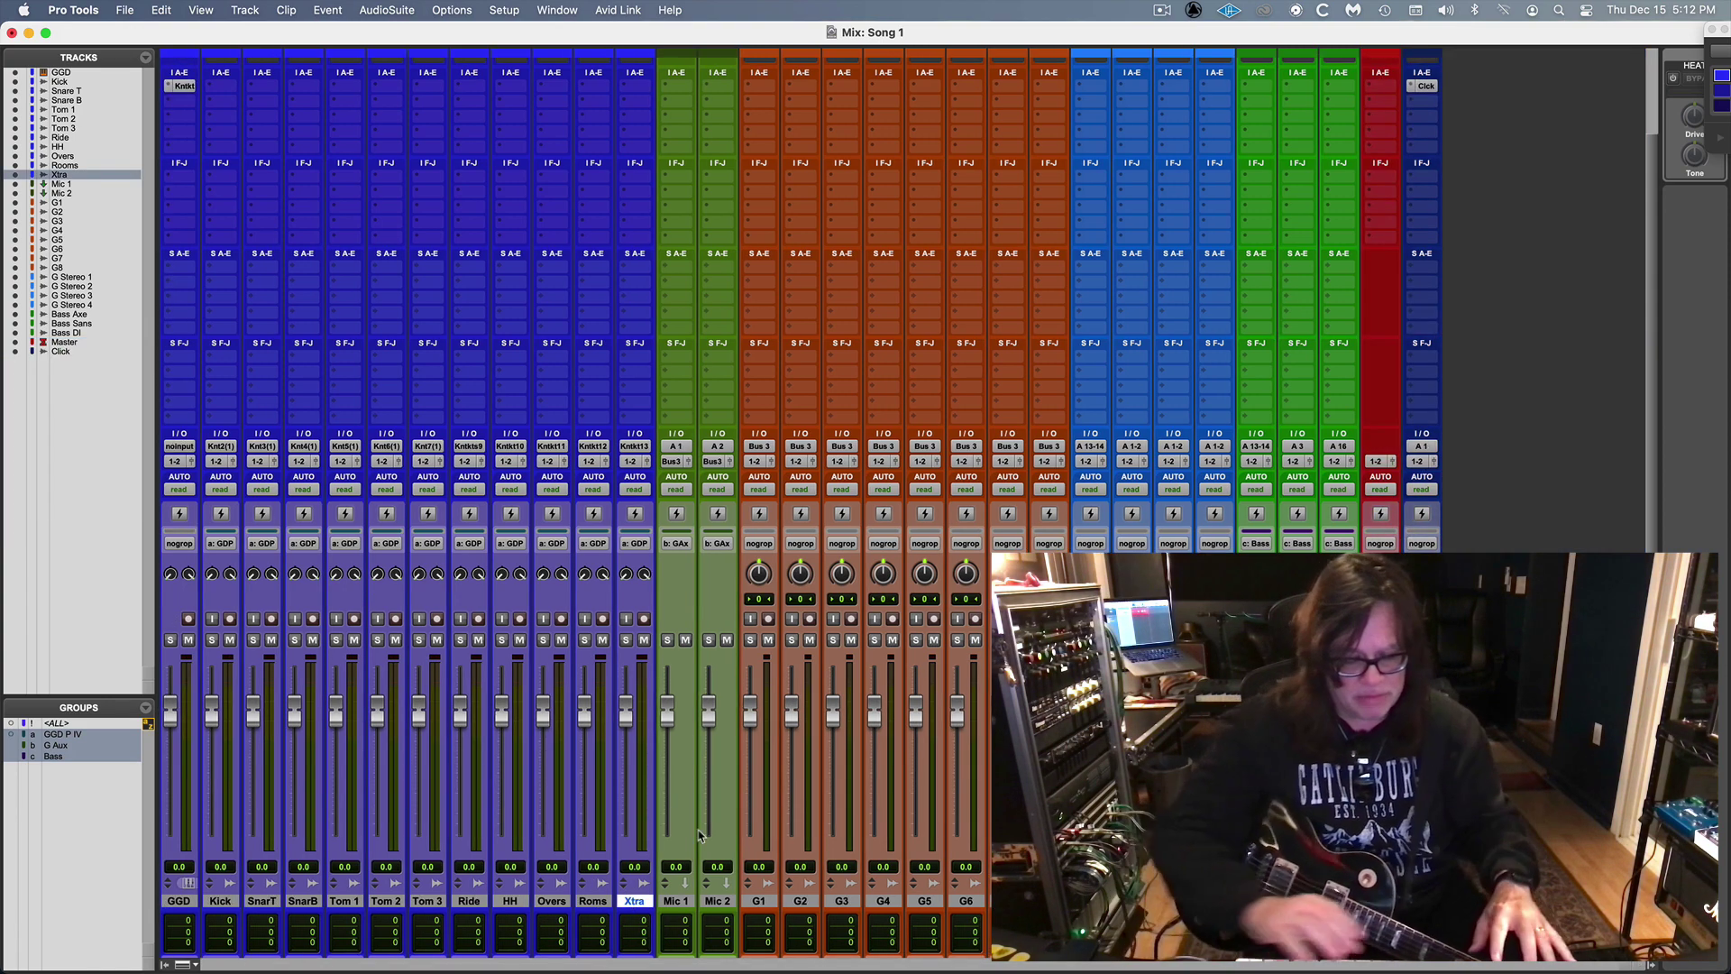
key(super+shift+n)
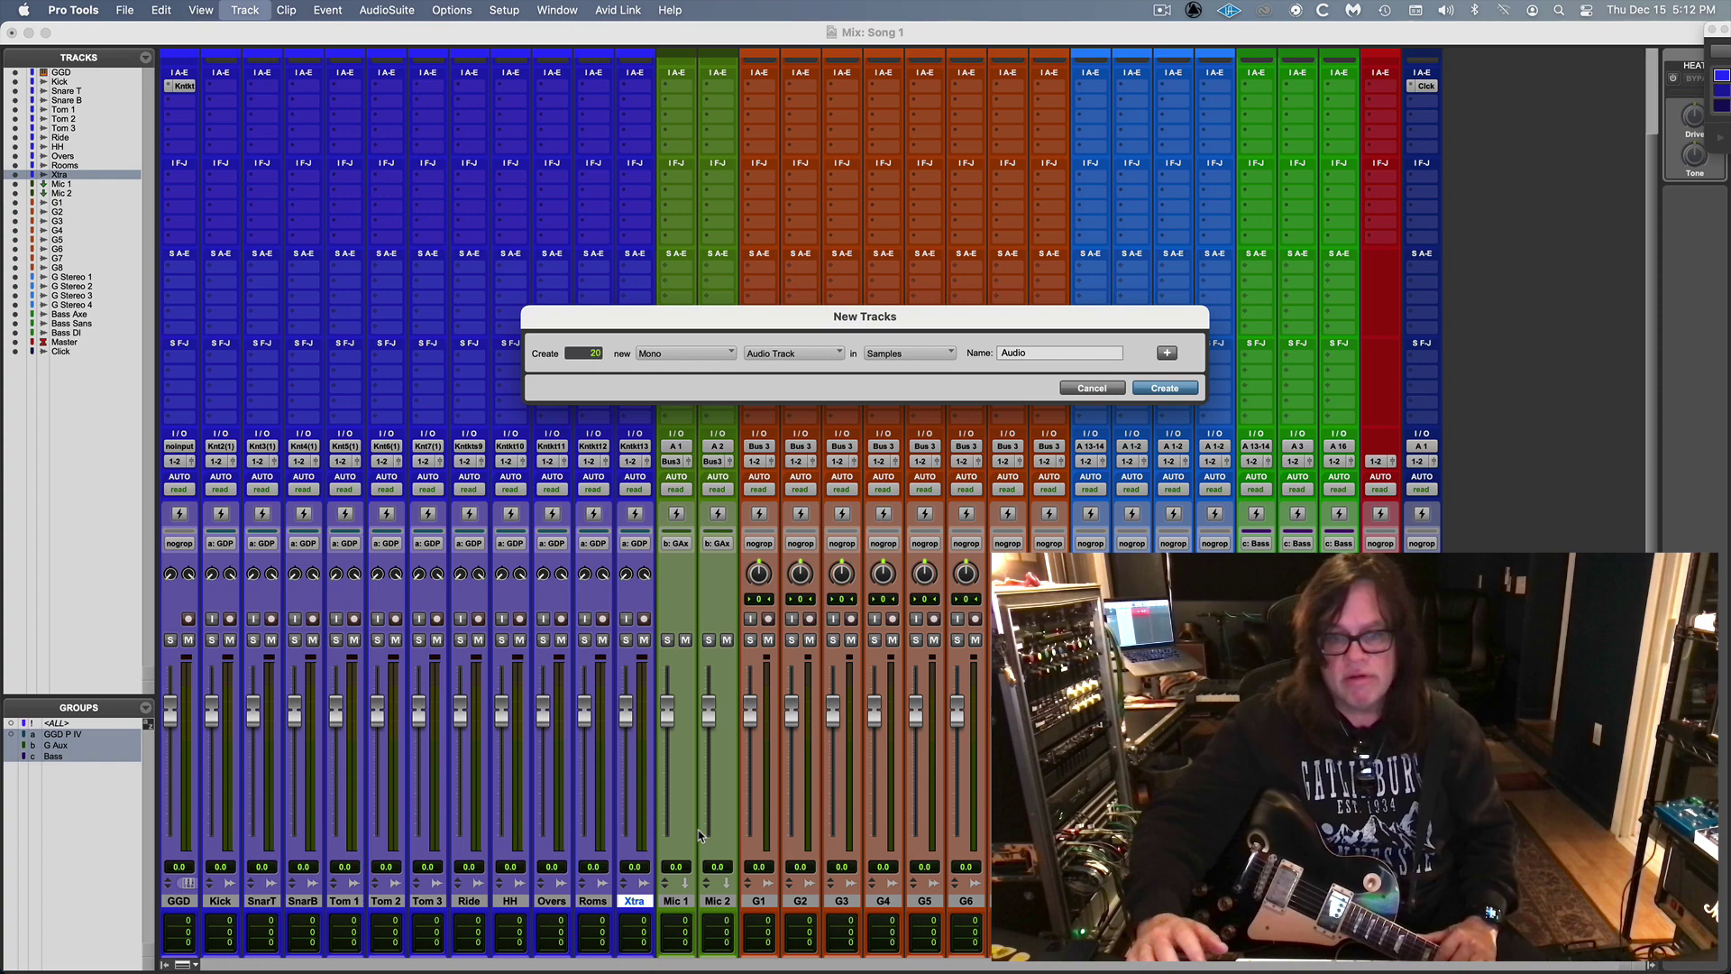
Step: Create 20 mono audio tracks after Xtra, then undo to remove them again
key(Return)
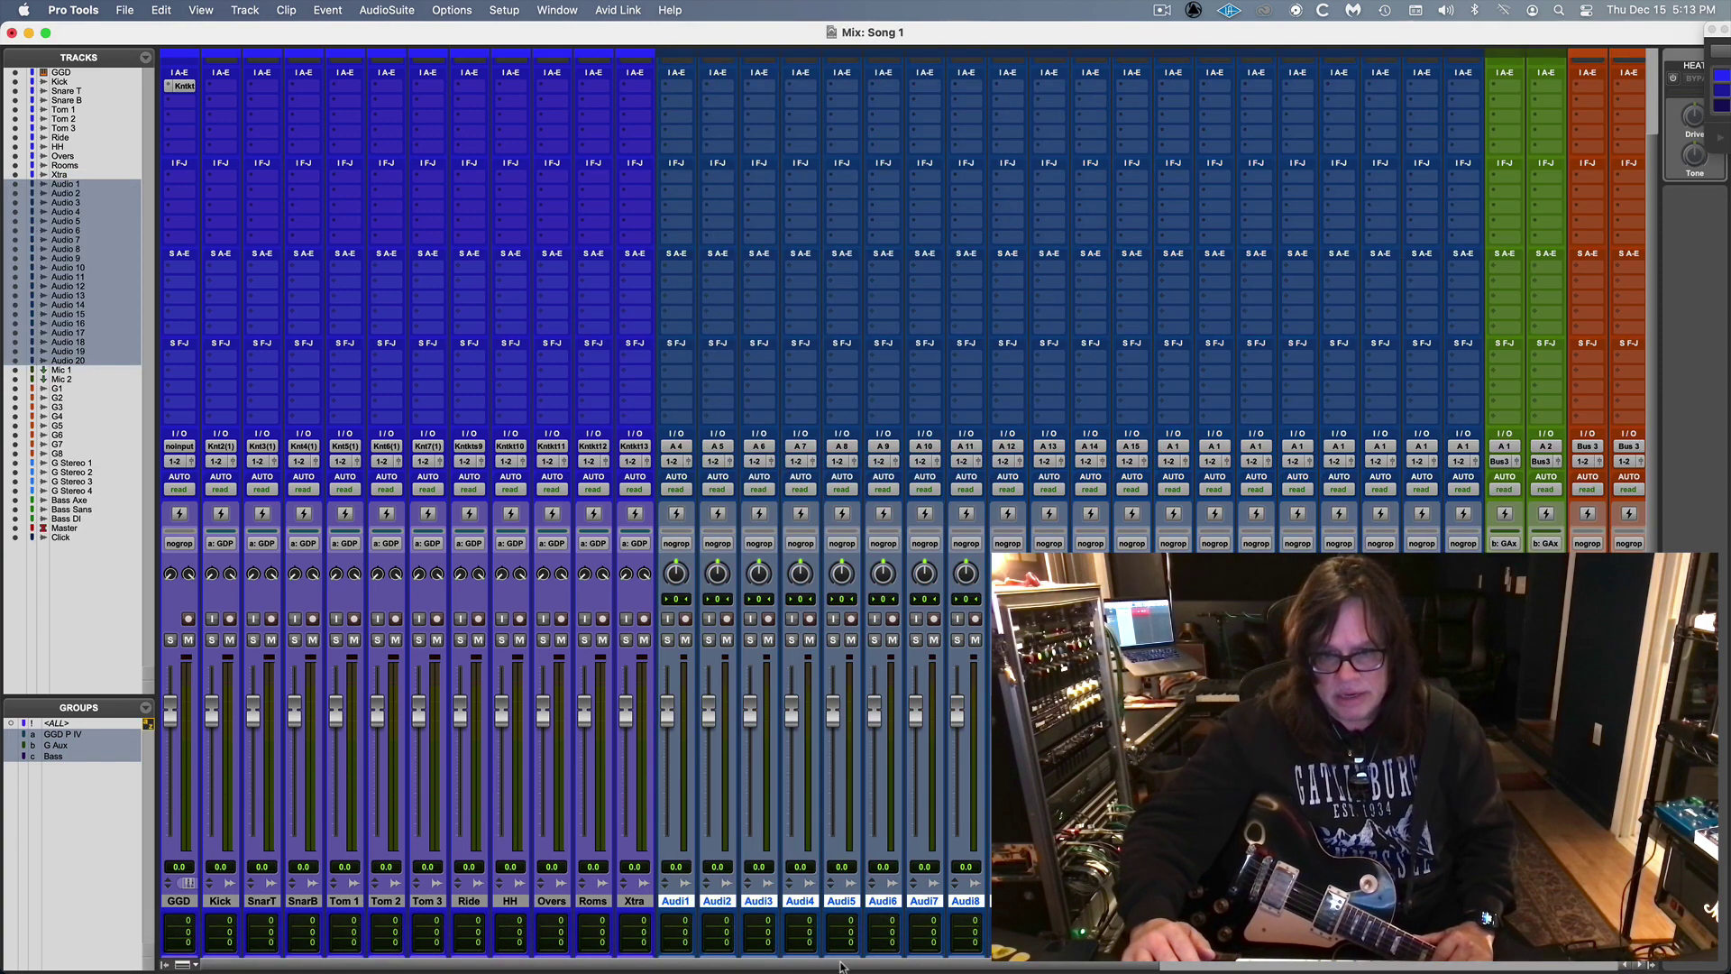
scroll(839, 967, right, 5)
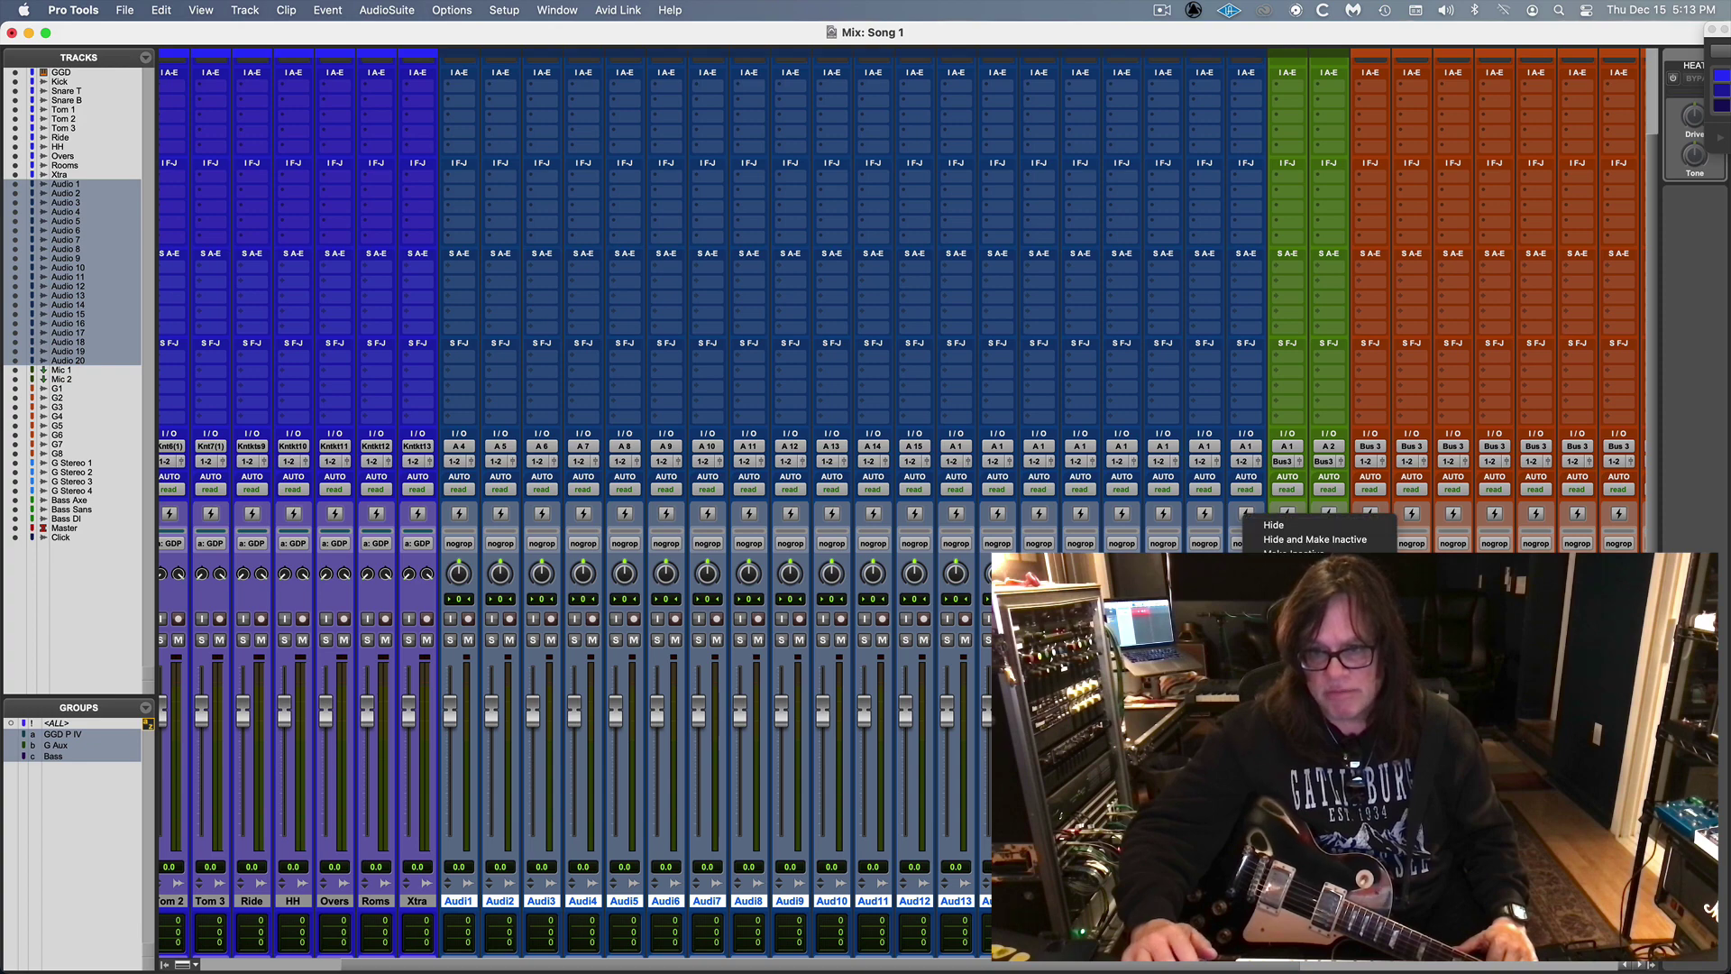
key(super+z)
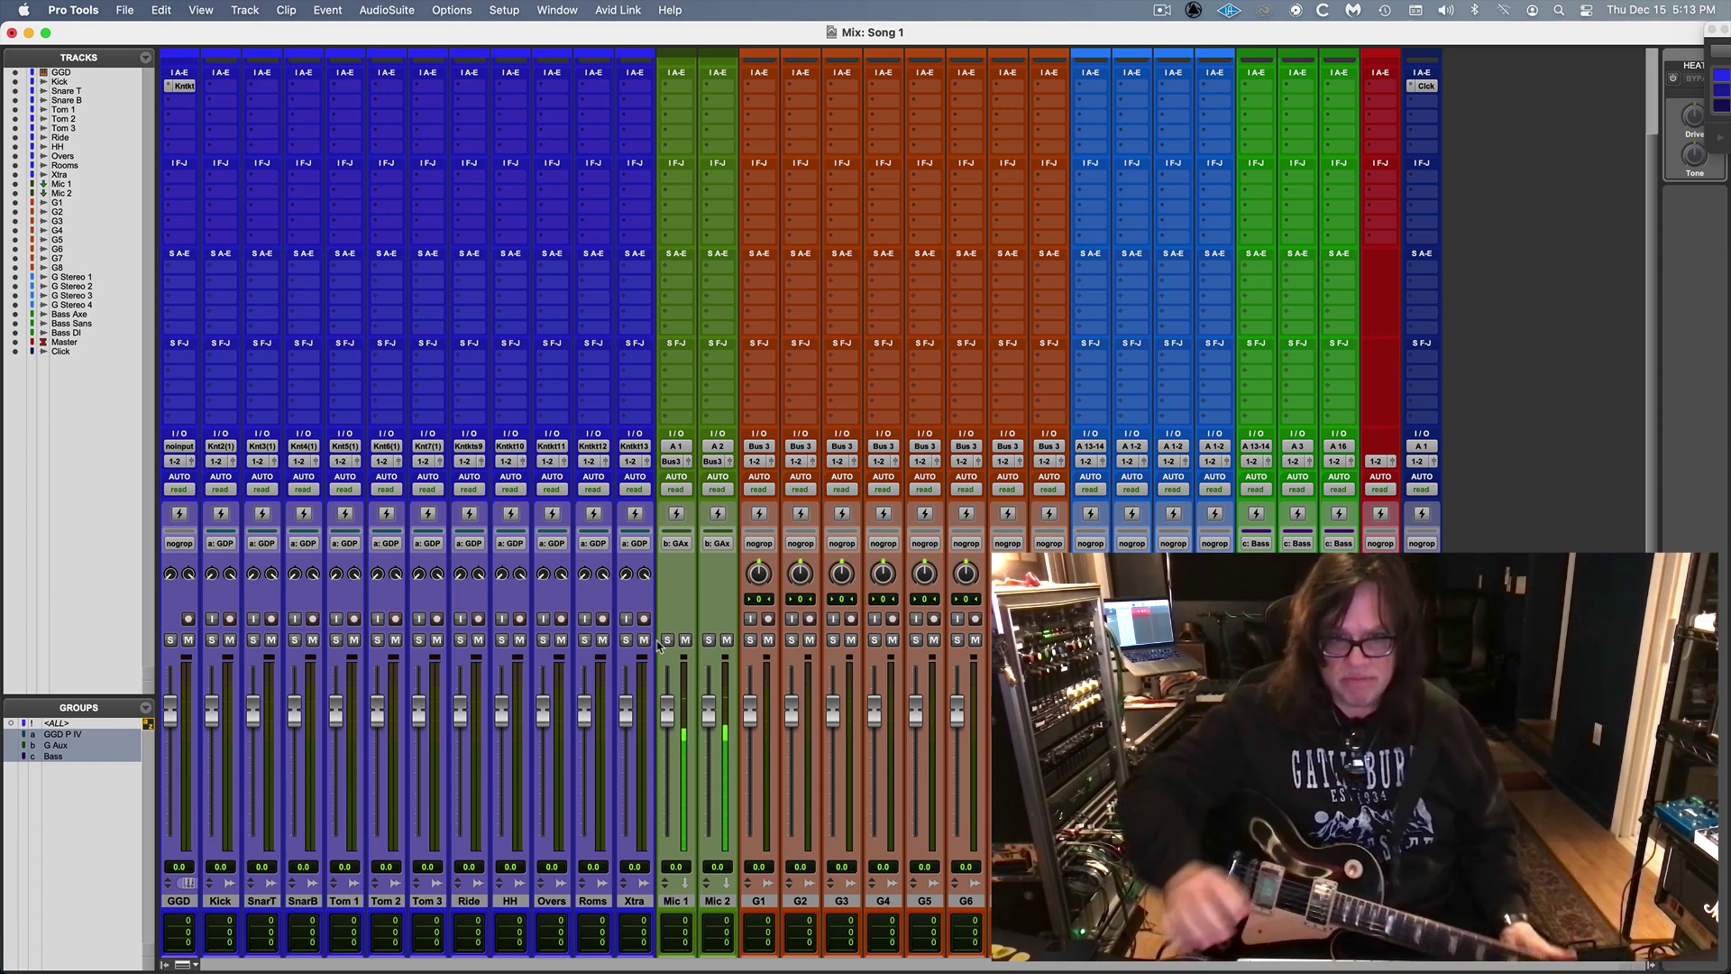
Step: Lower the grouped Mic 1 and Mic 2 faders to -7.3 dB and arm G1 for recording
drag(709, 710, 711, 724)
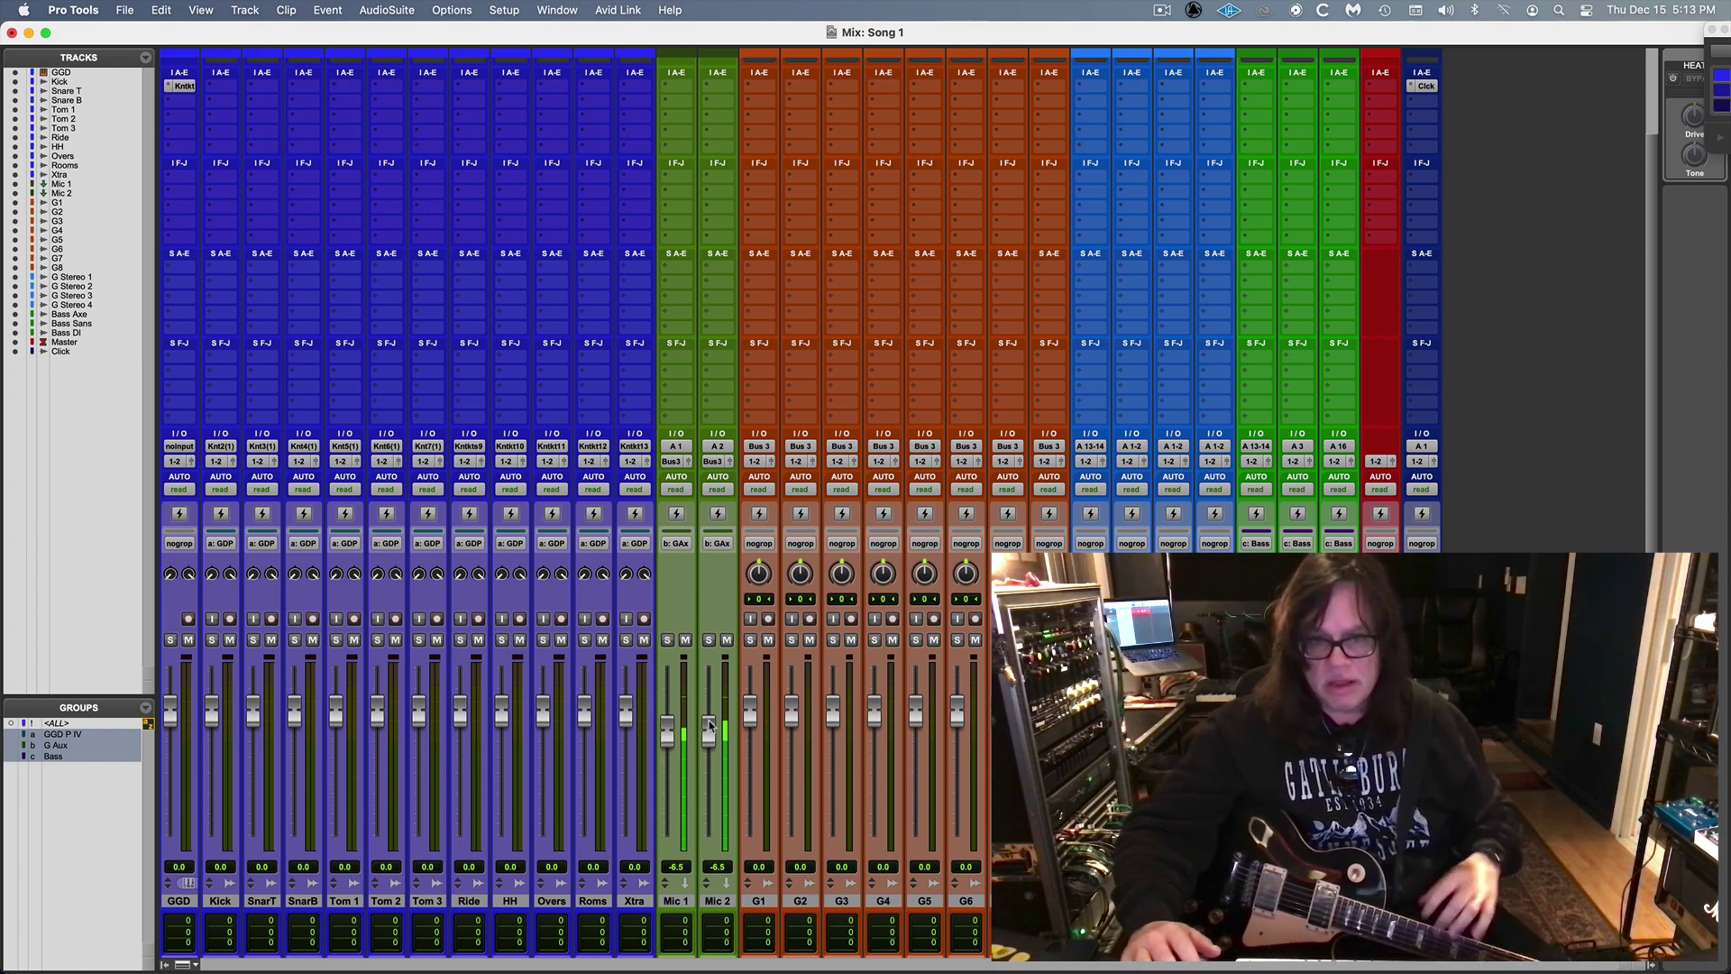
click(768, 620)
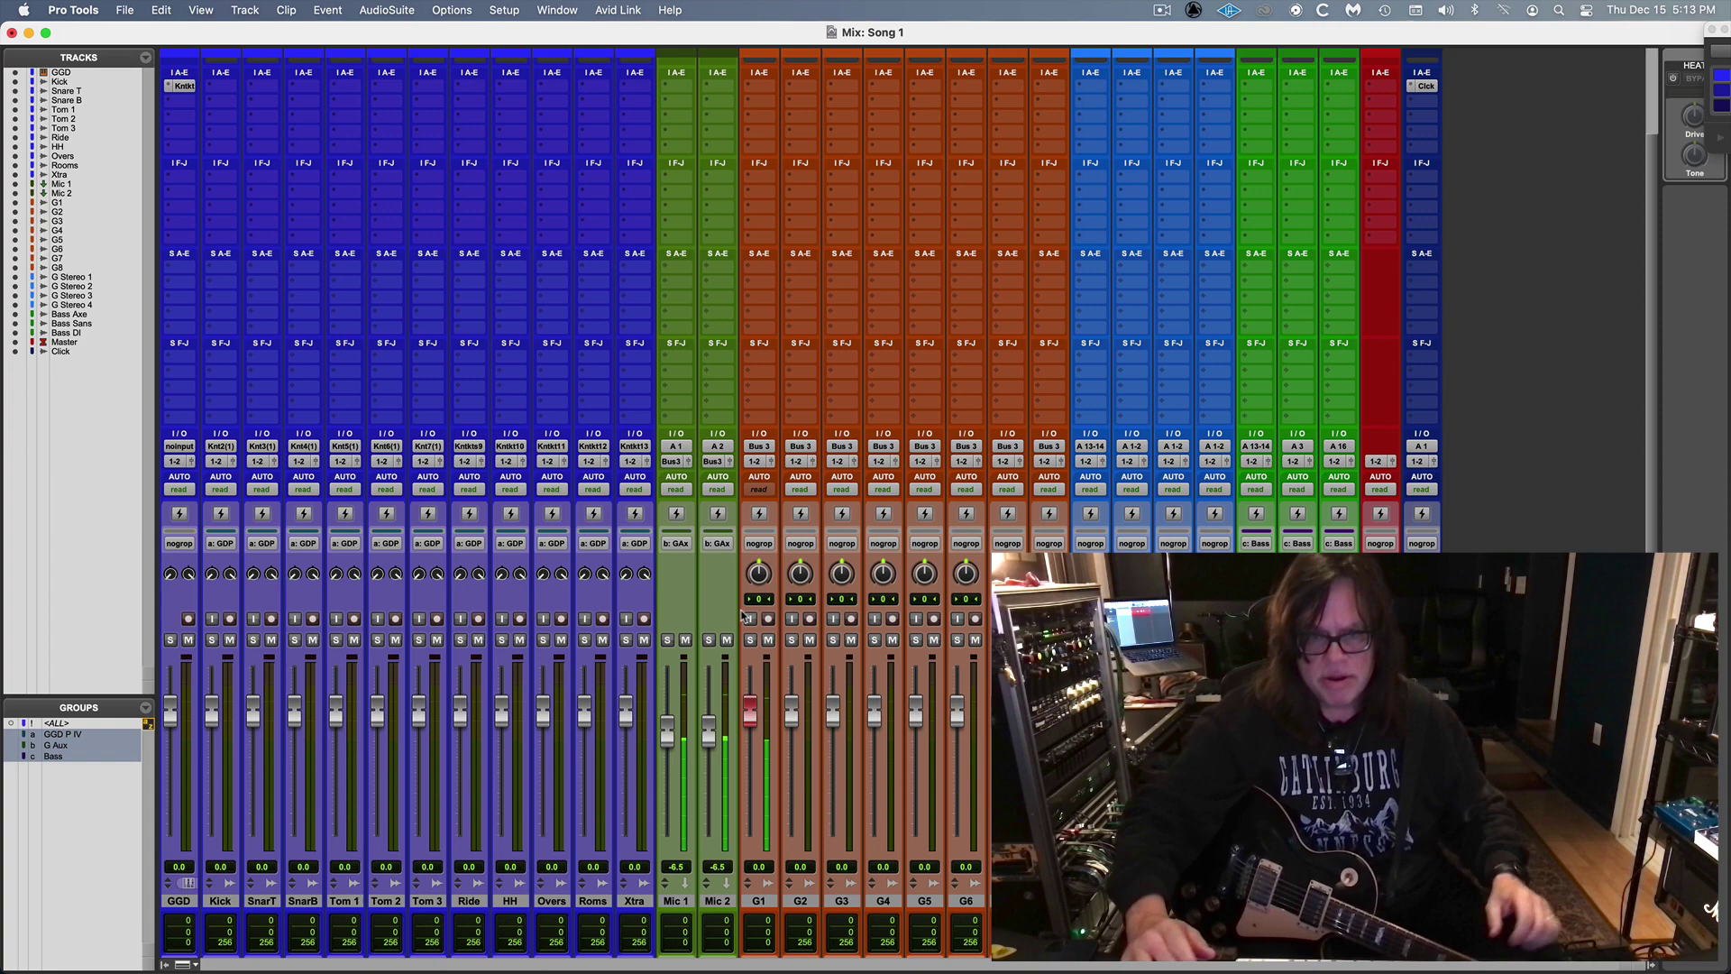
drag(712, 739, 711, 744)
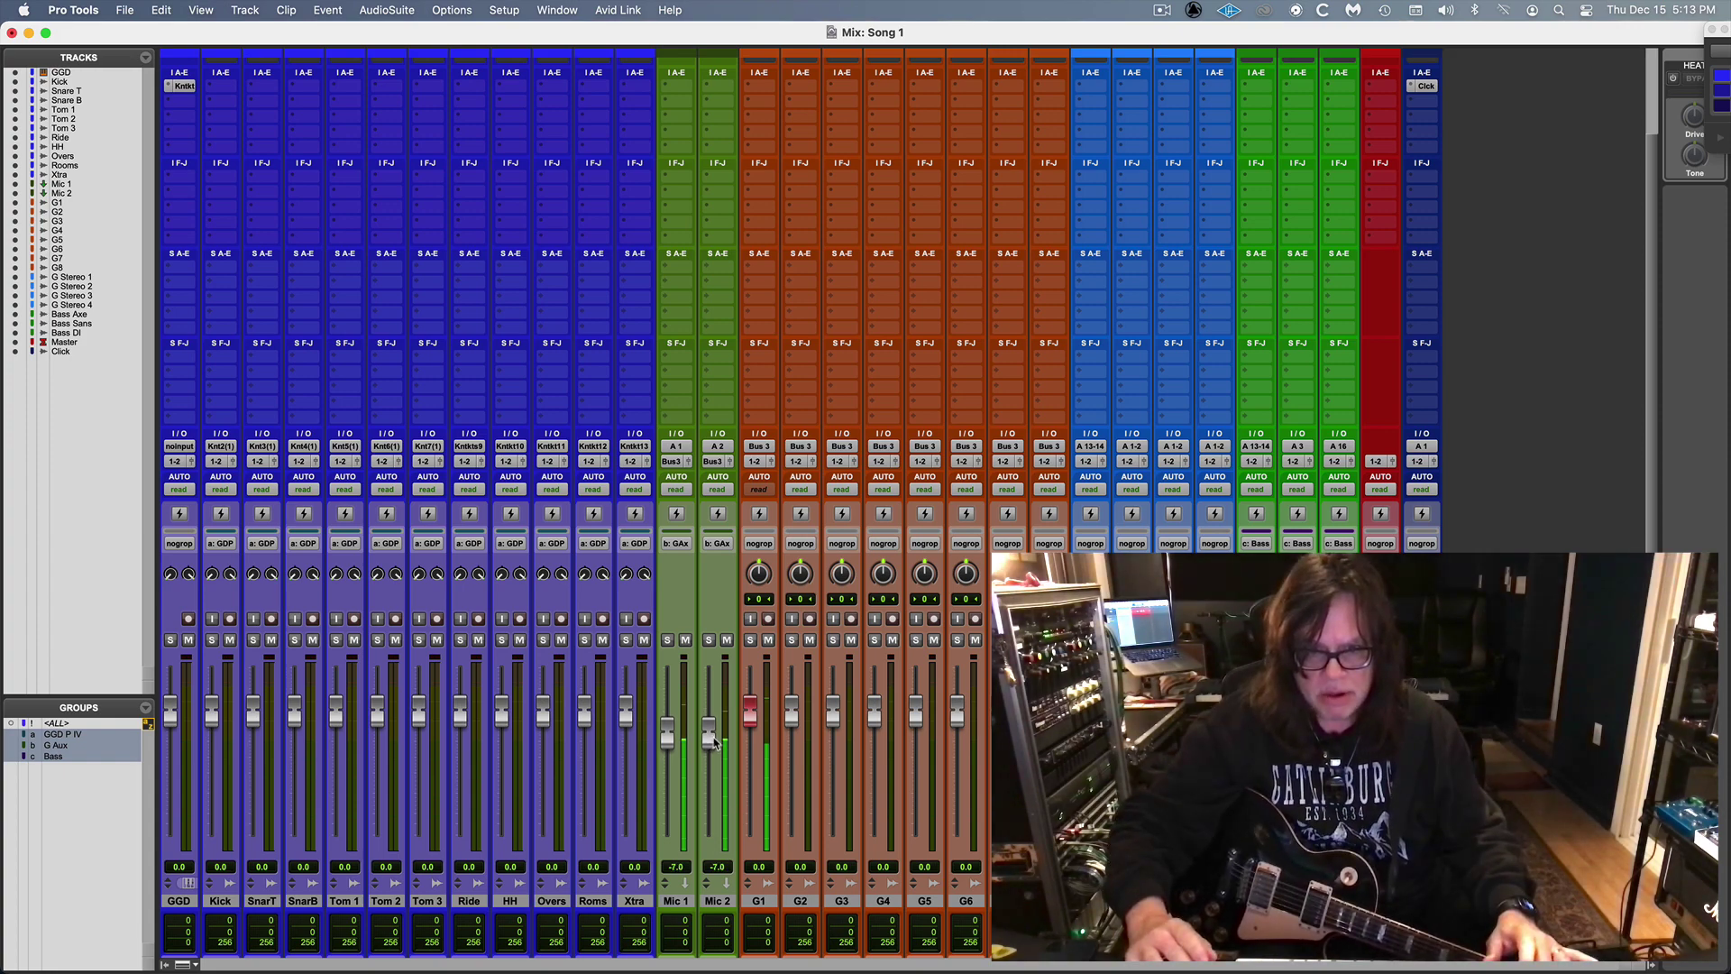
key(super+equal)
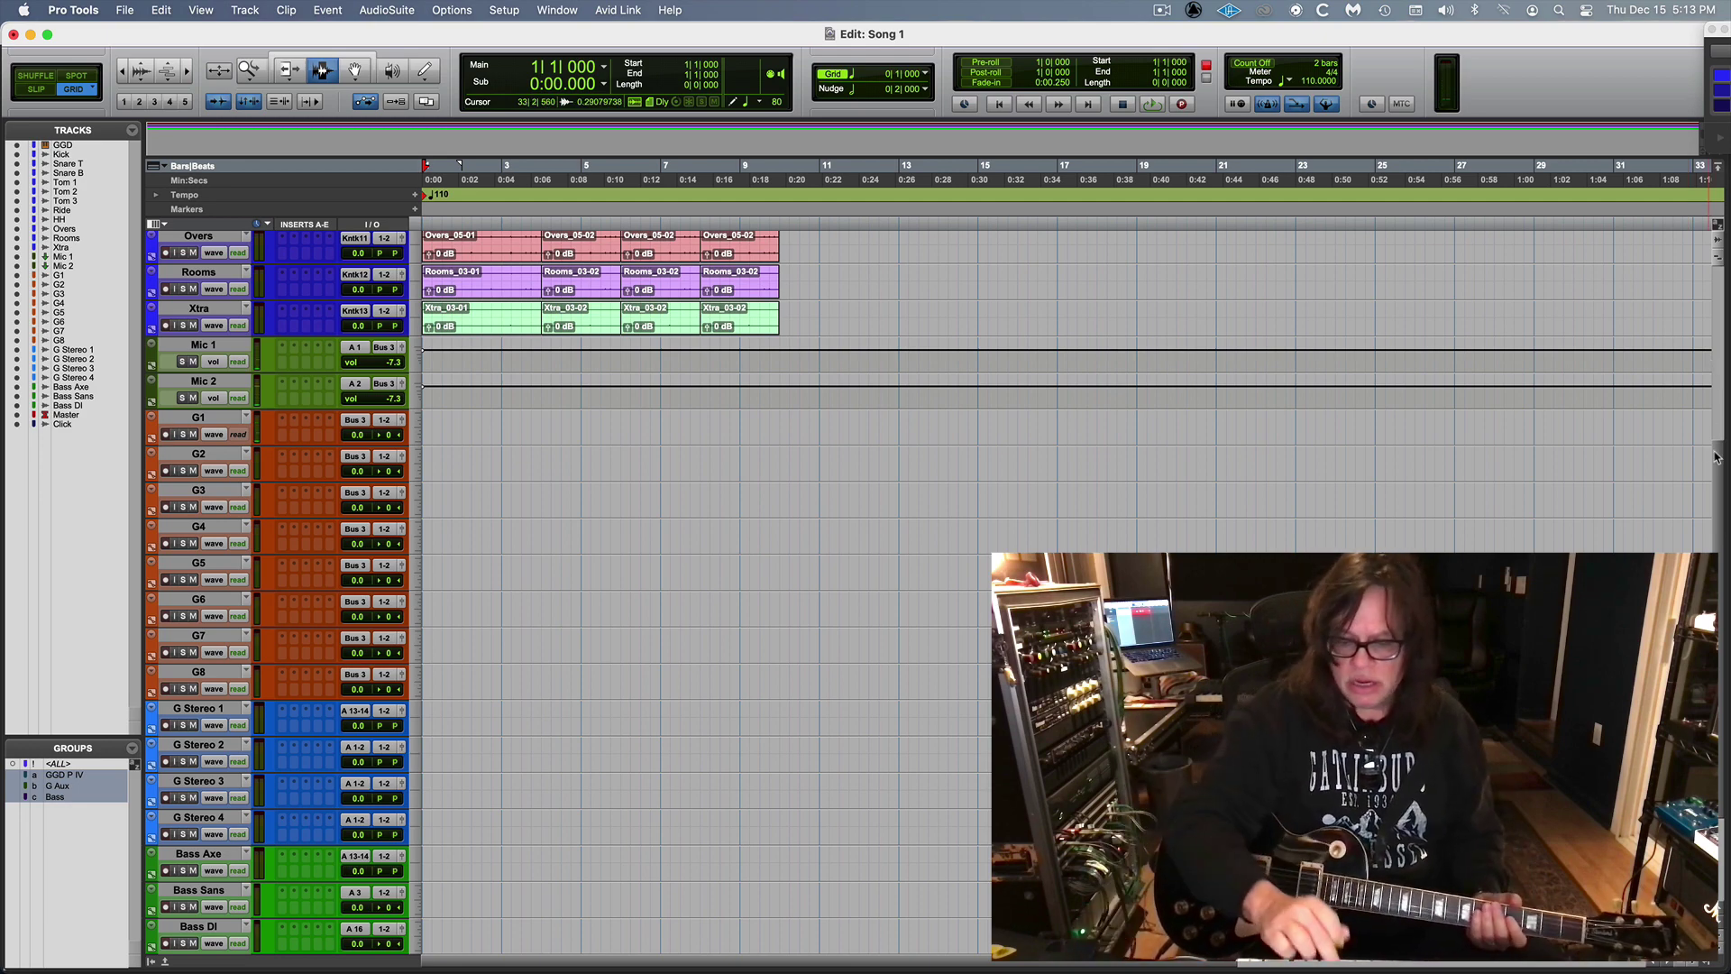
Step: Record the G1_01 guitar take on G1, play it back, and show the Mix window
key(super+space)
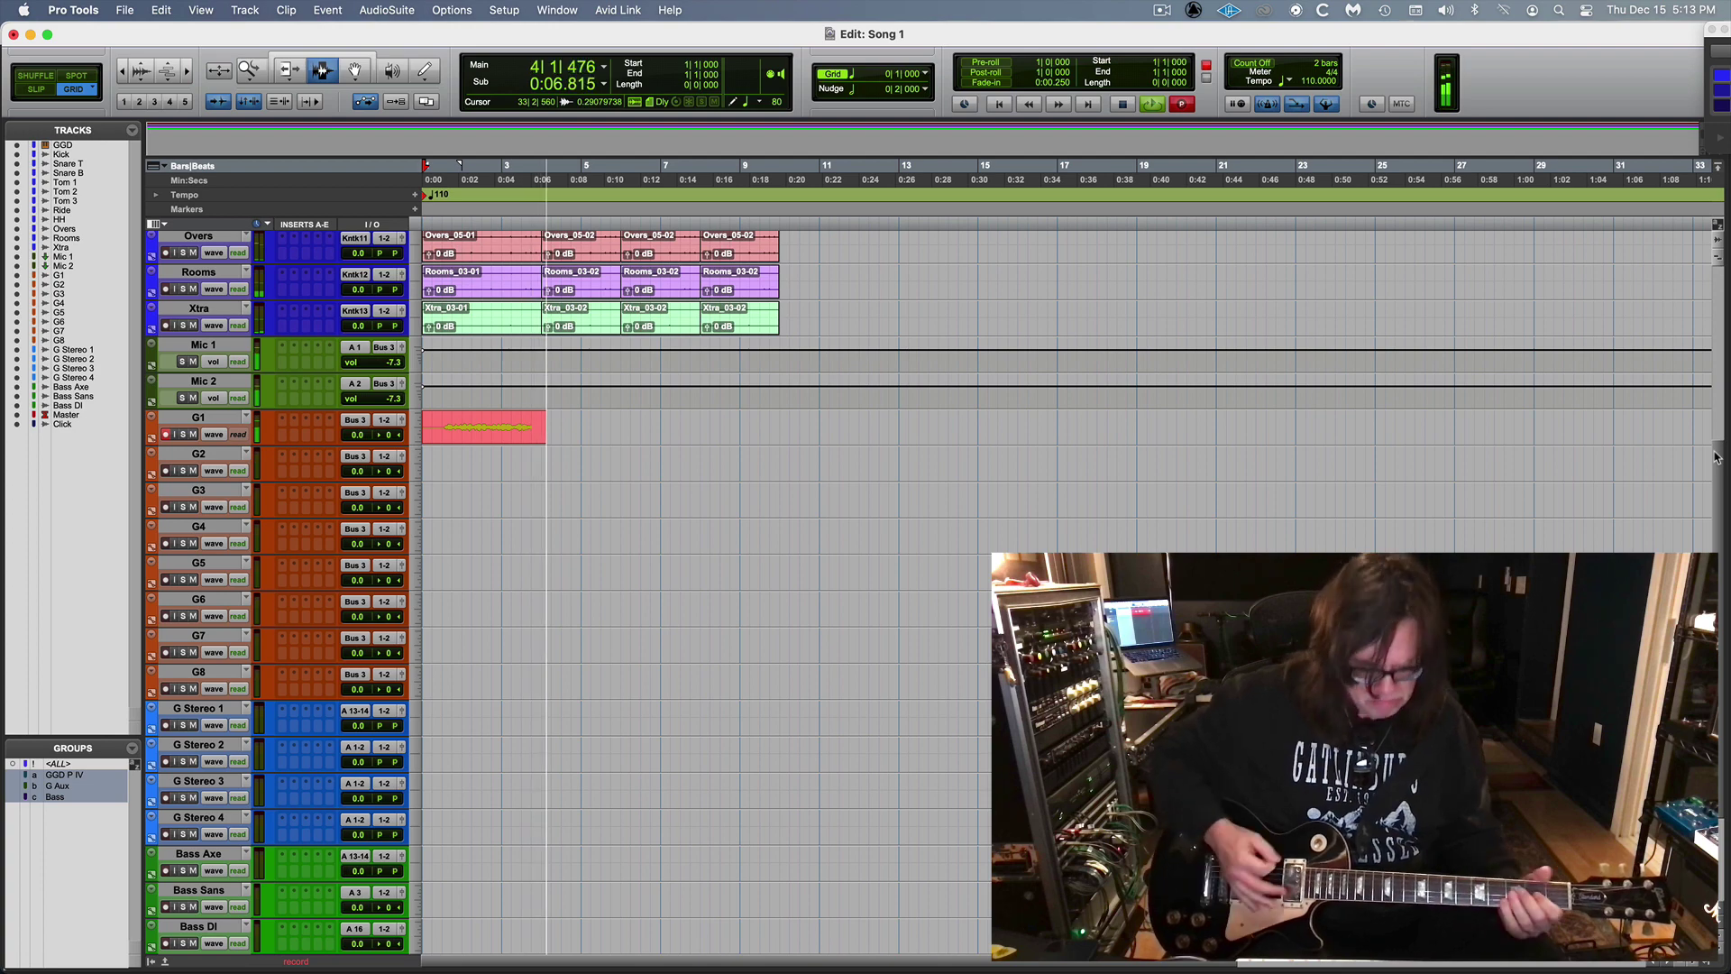
key(space)
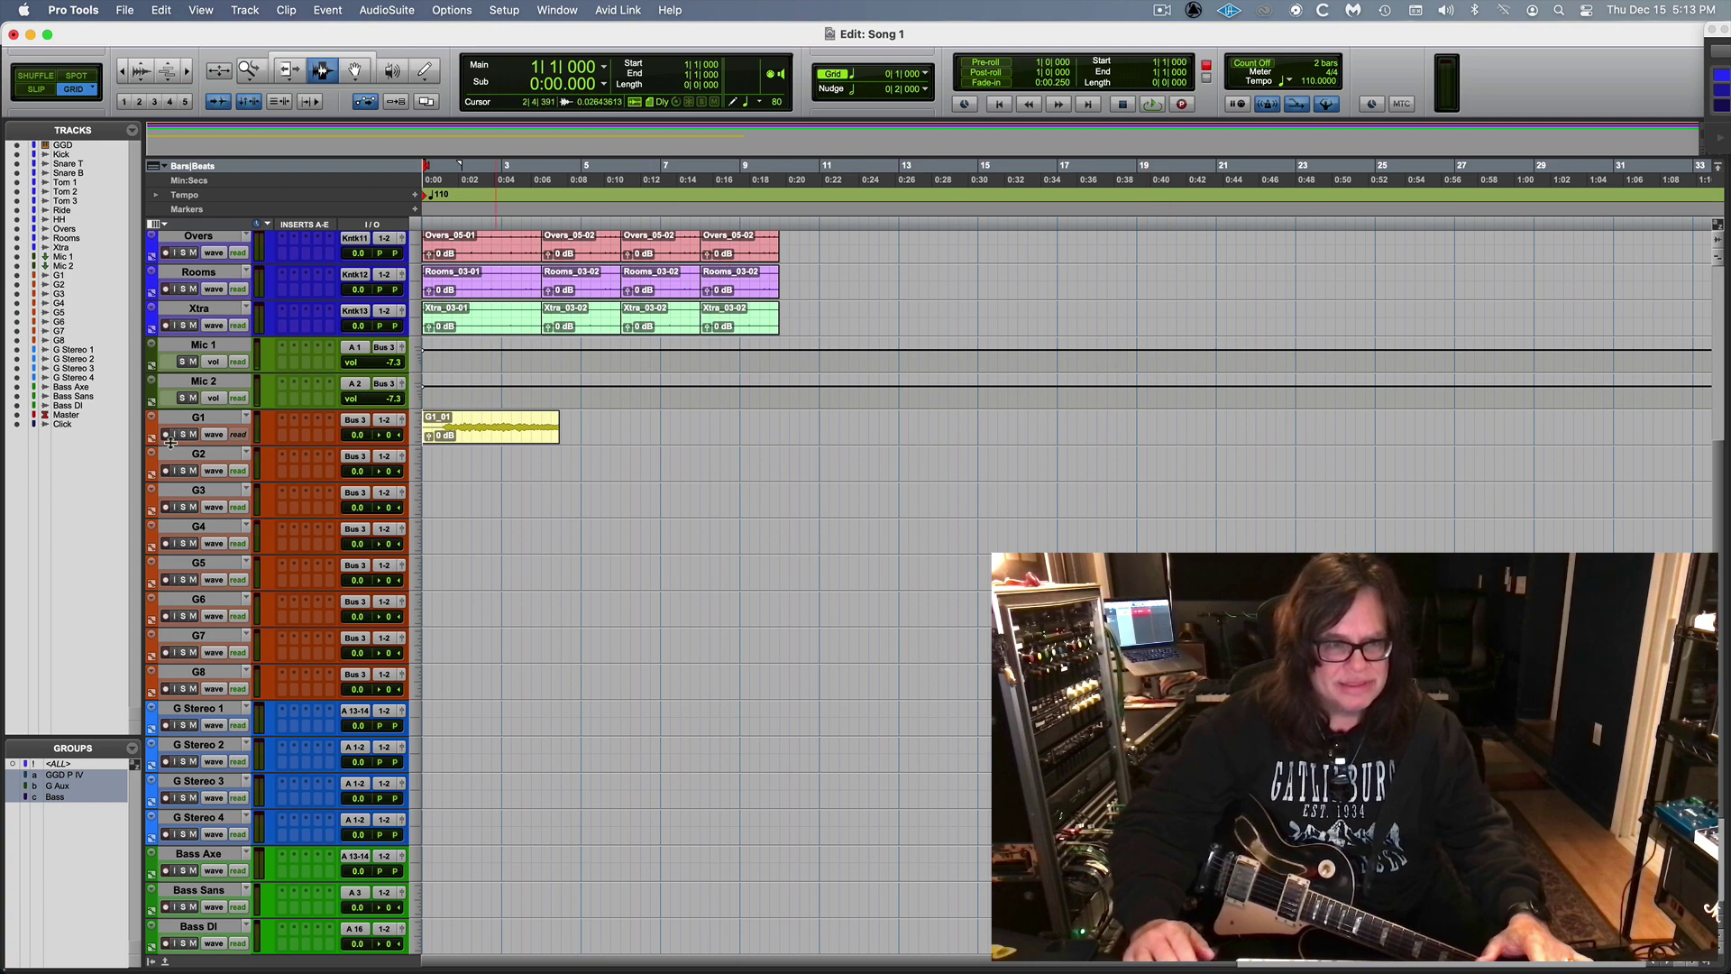
key(space)
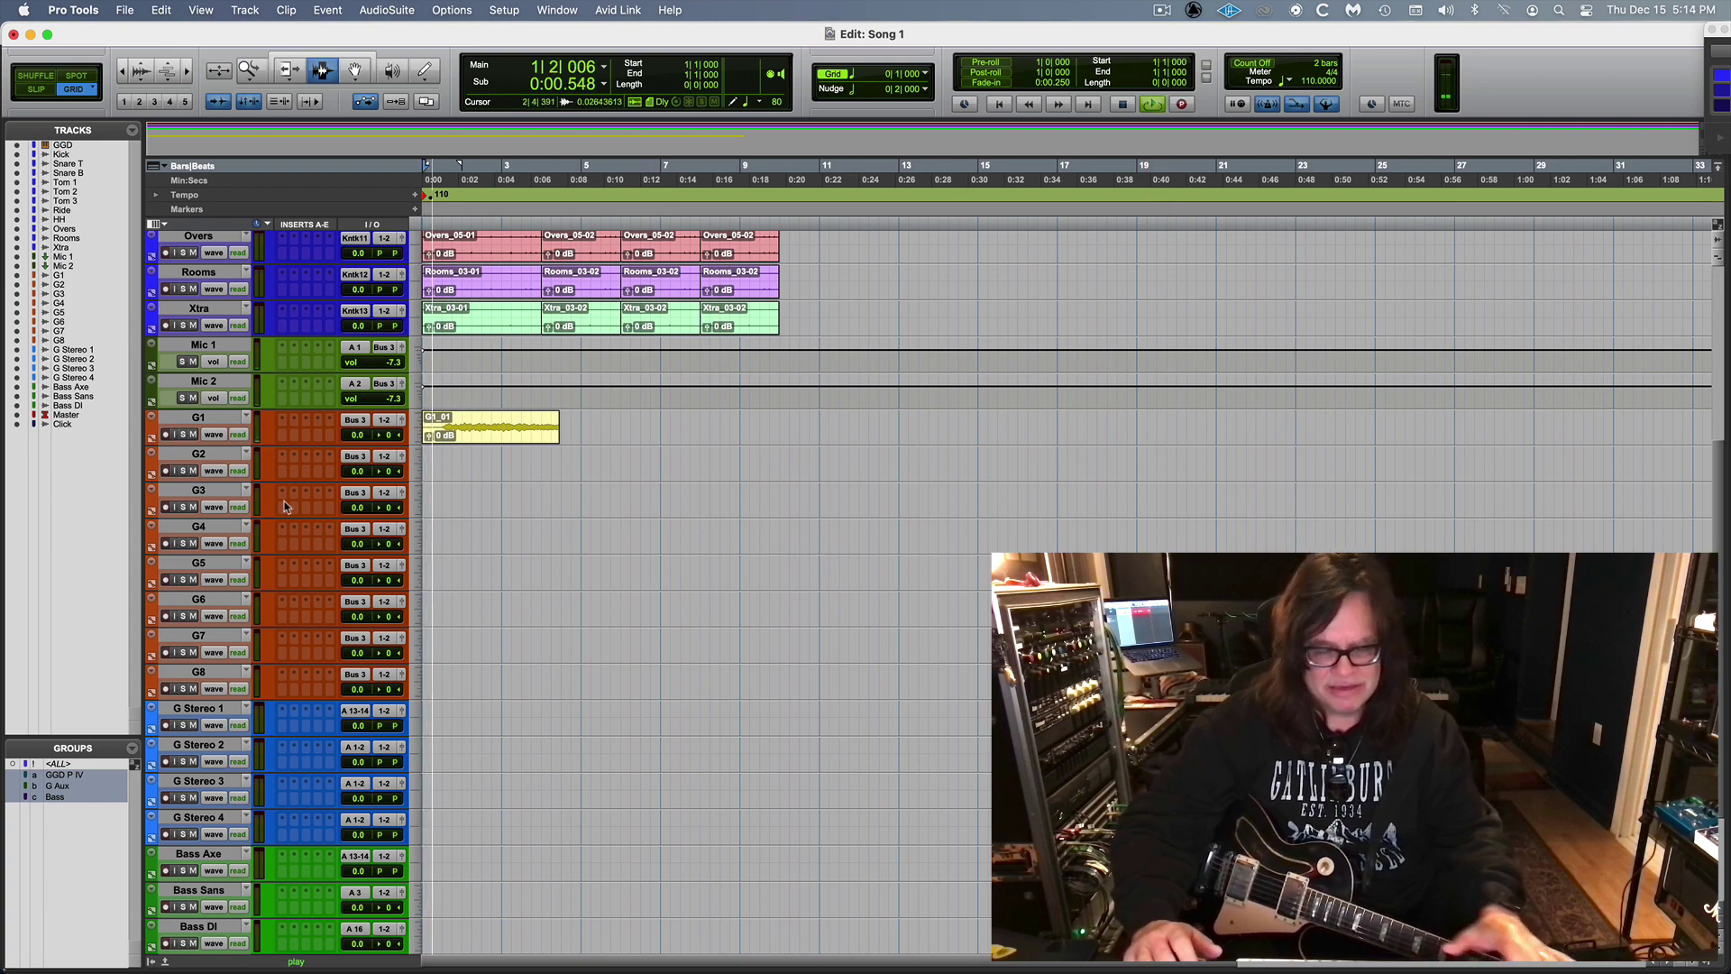
key(super+equal)
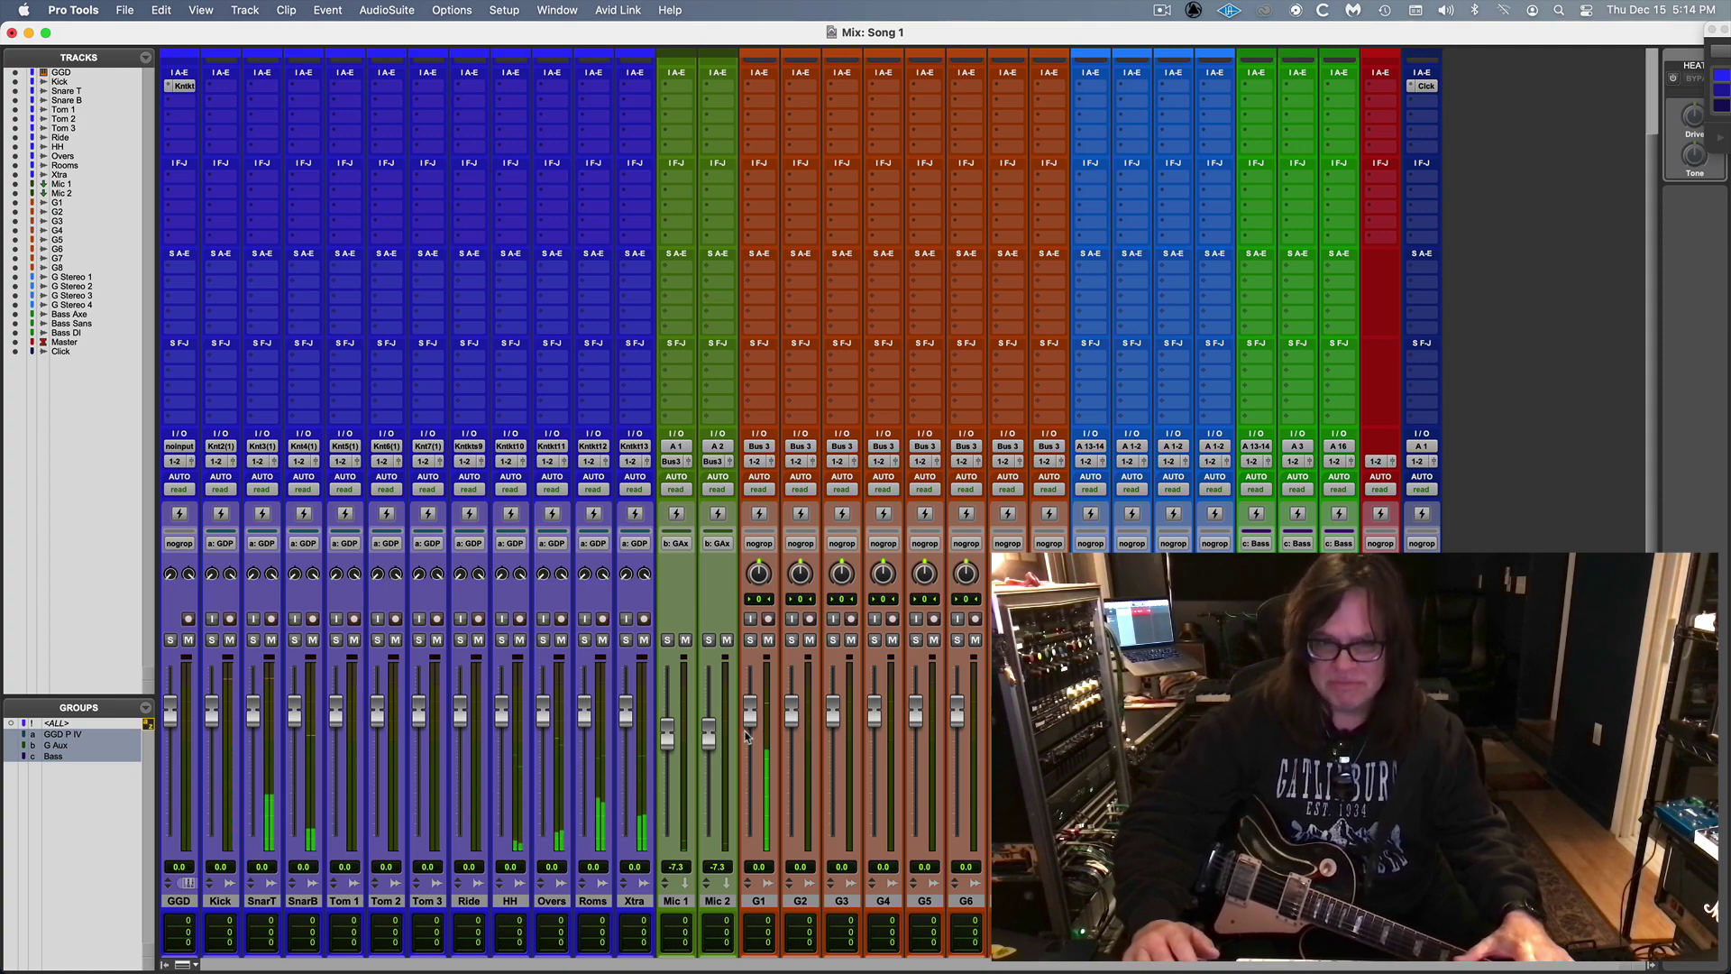
Step: Pull the G1 guitar fader down slightly to about -2.7 dB in the Mix window
key(super+equal)
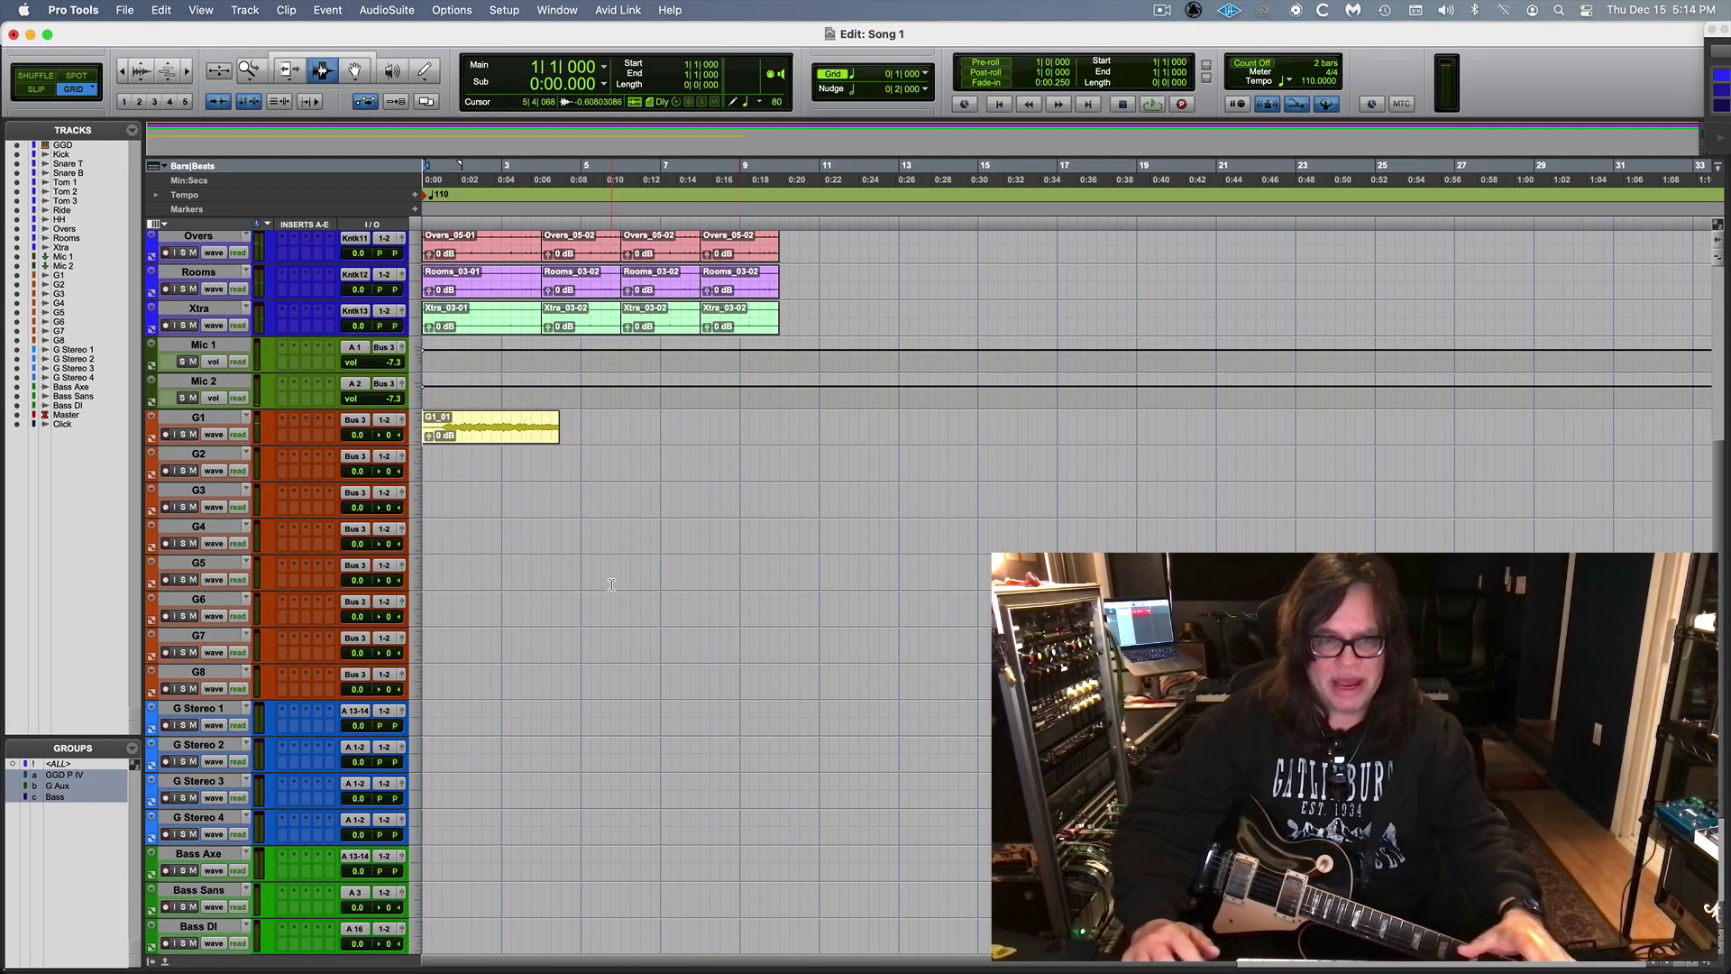
key(super+equal)
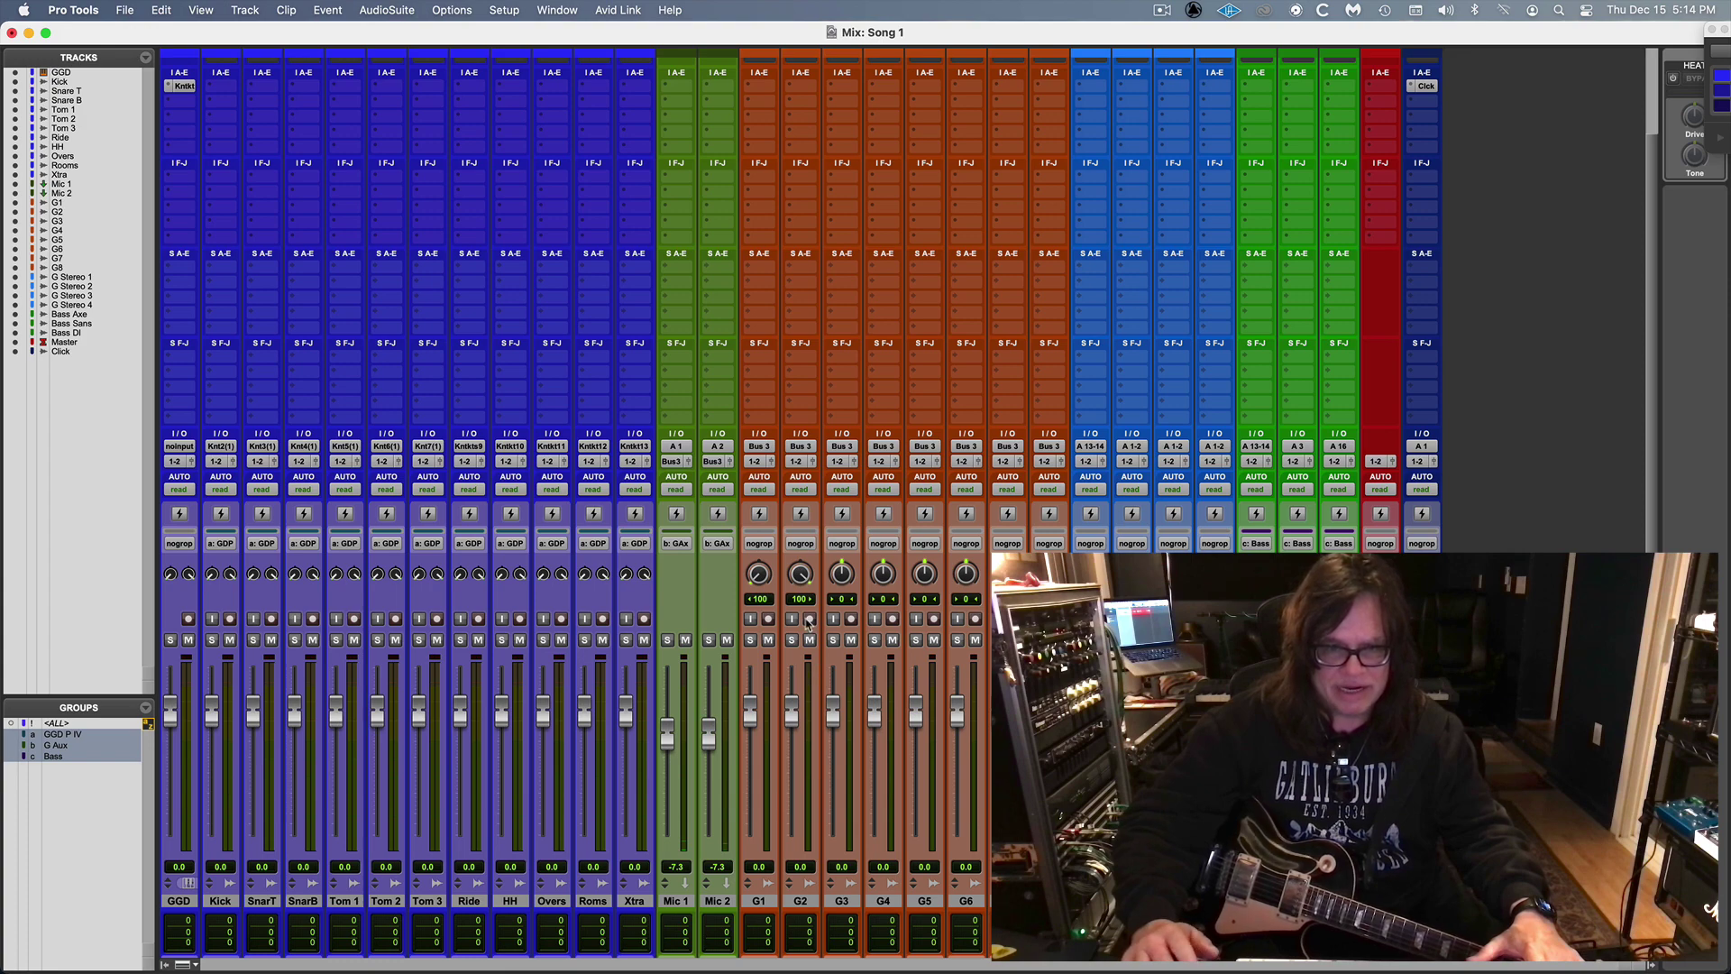
key(super+equal)
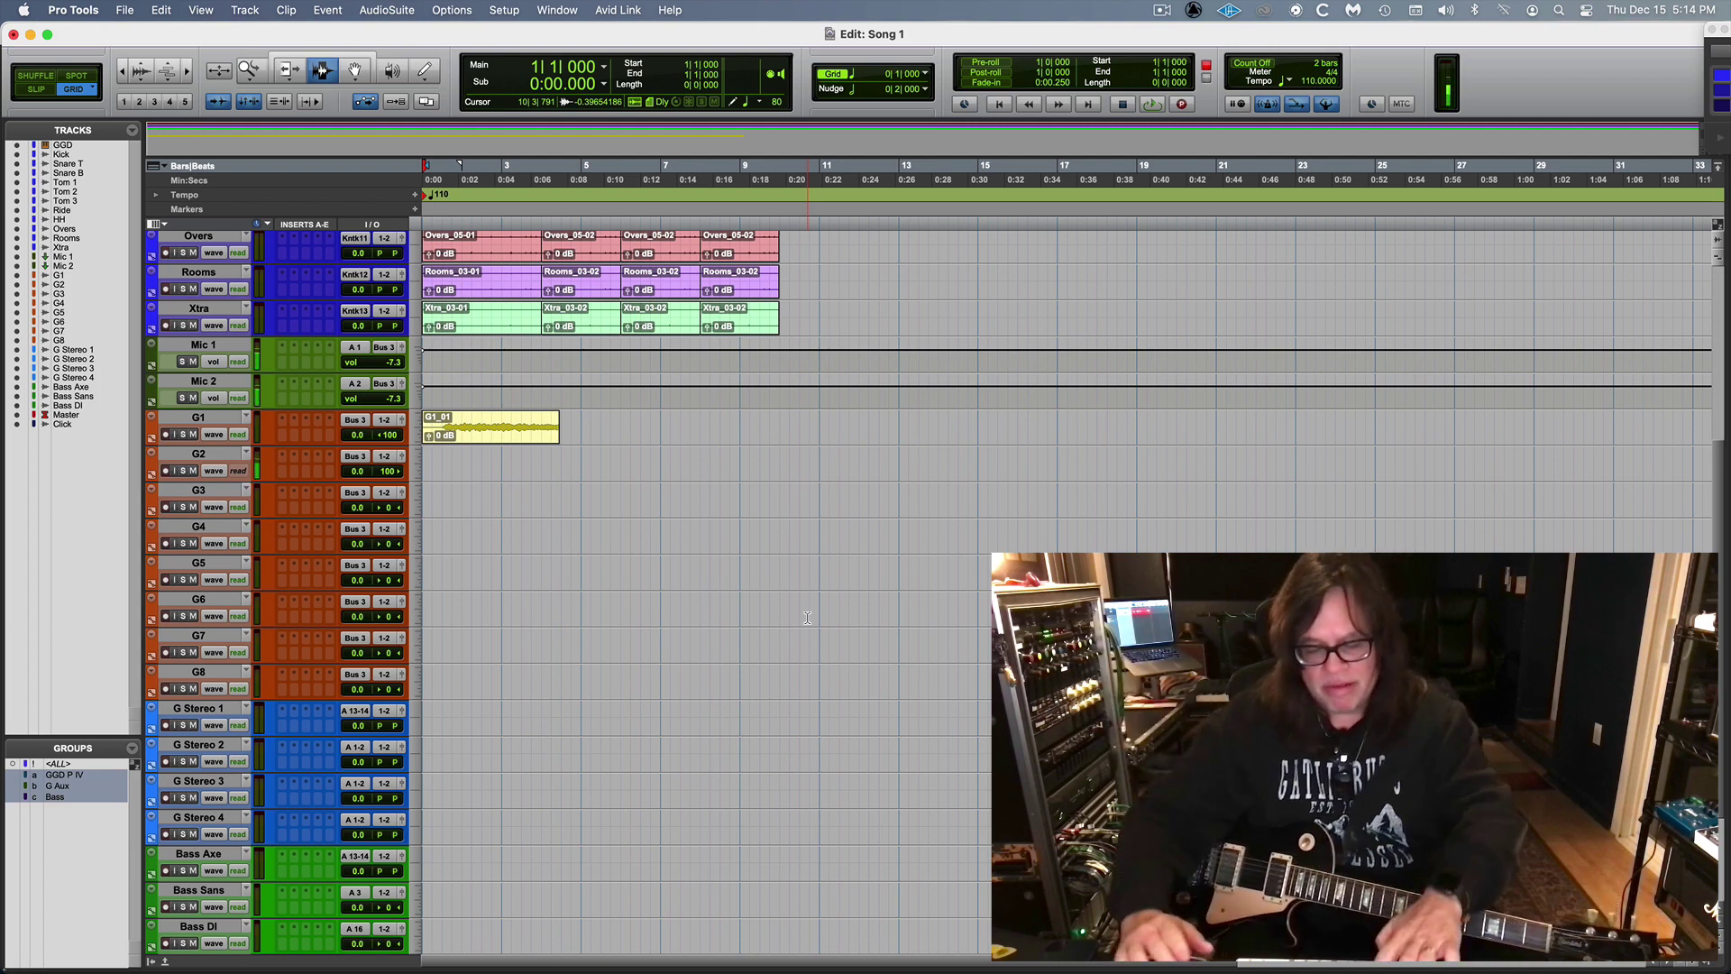
key(super+equal)
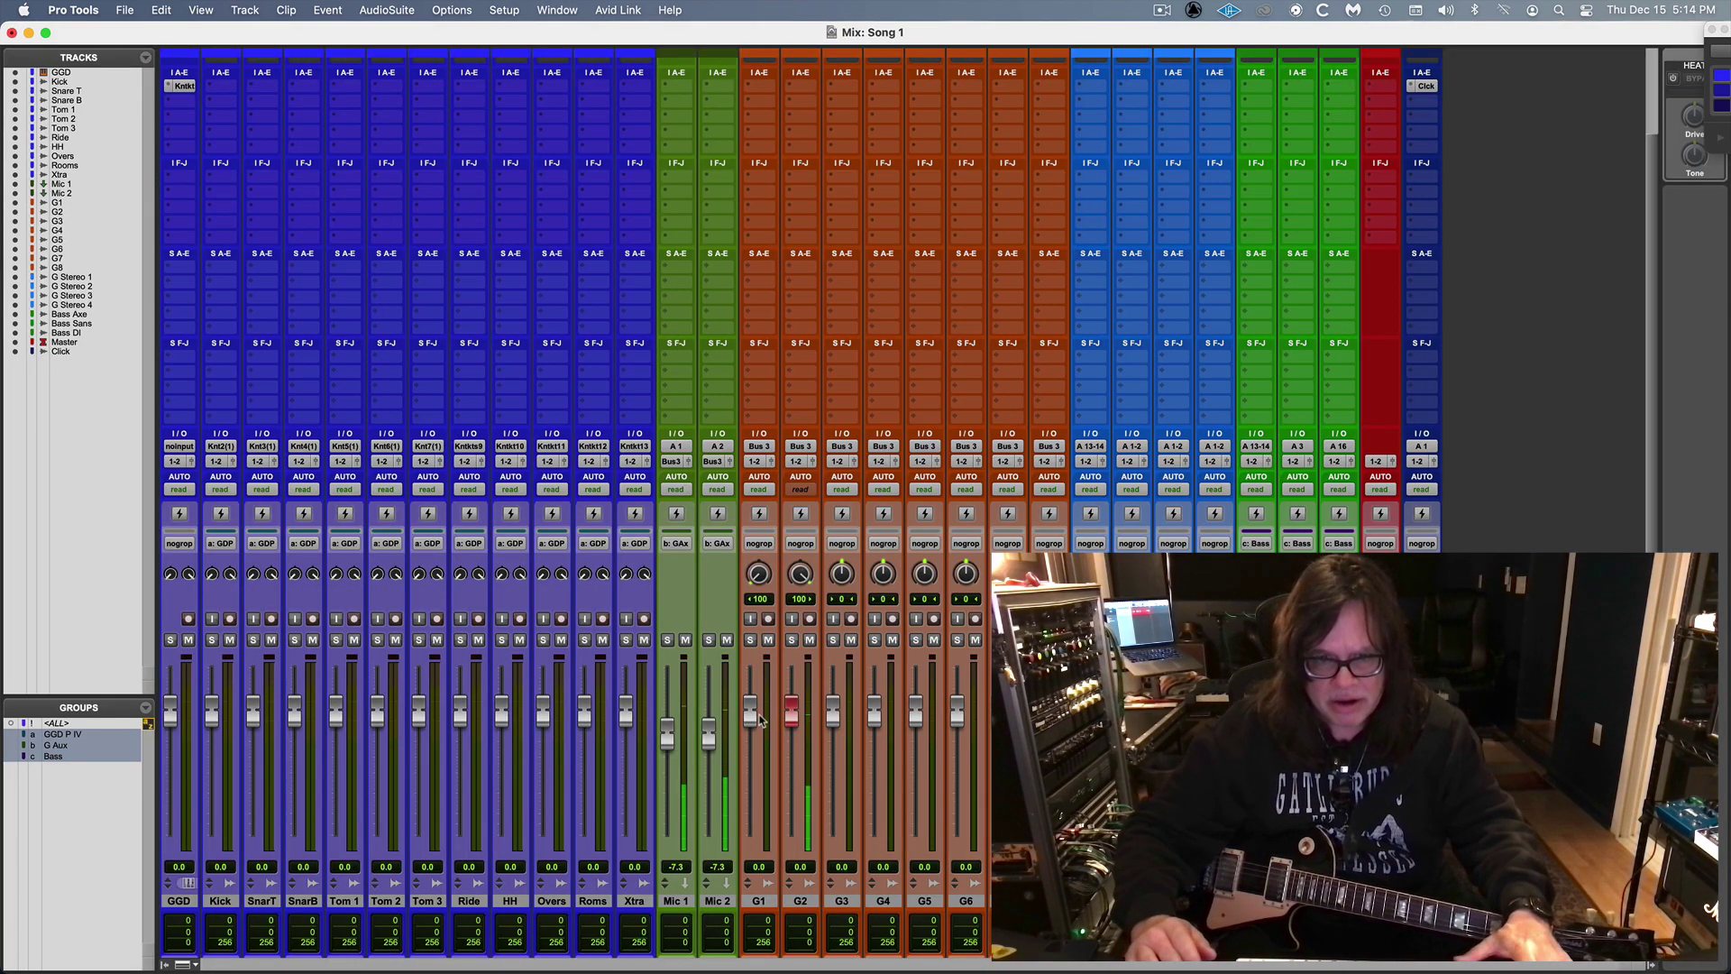
drag(754, 718, 787, 728)
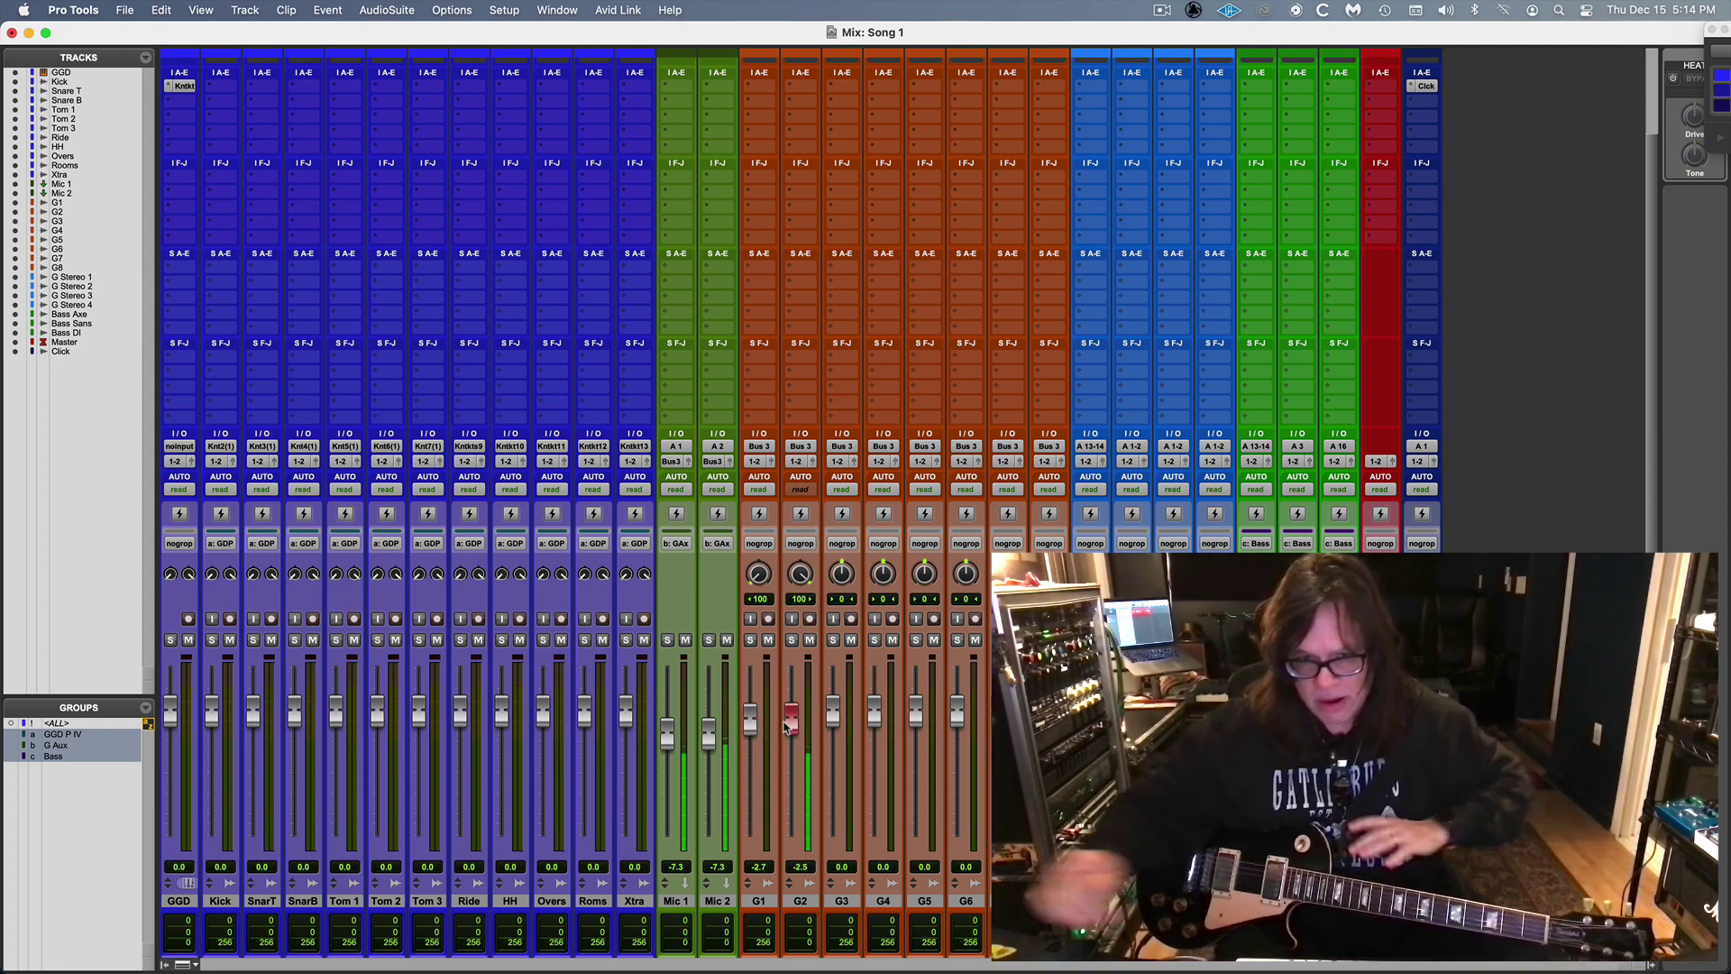
Step: Record the G2_01 guitar take on G2 after discarding a false start
key(super+equal)
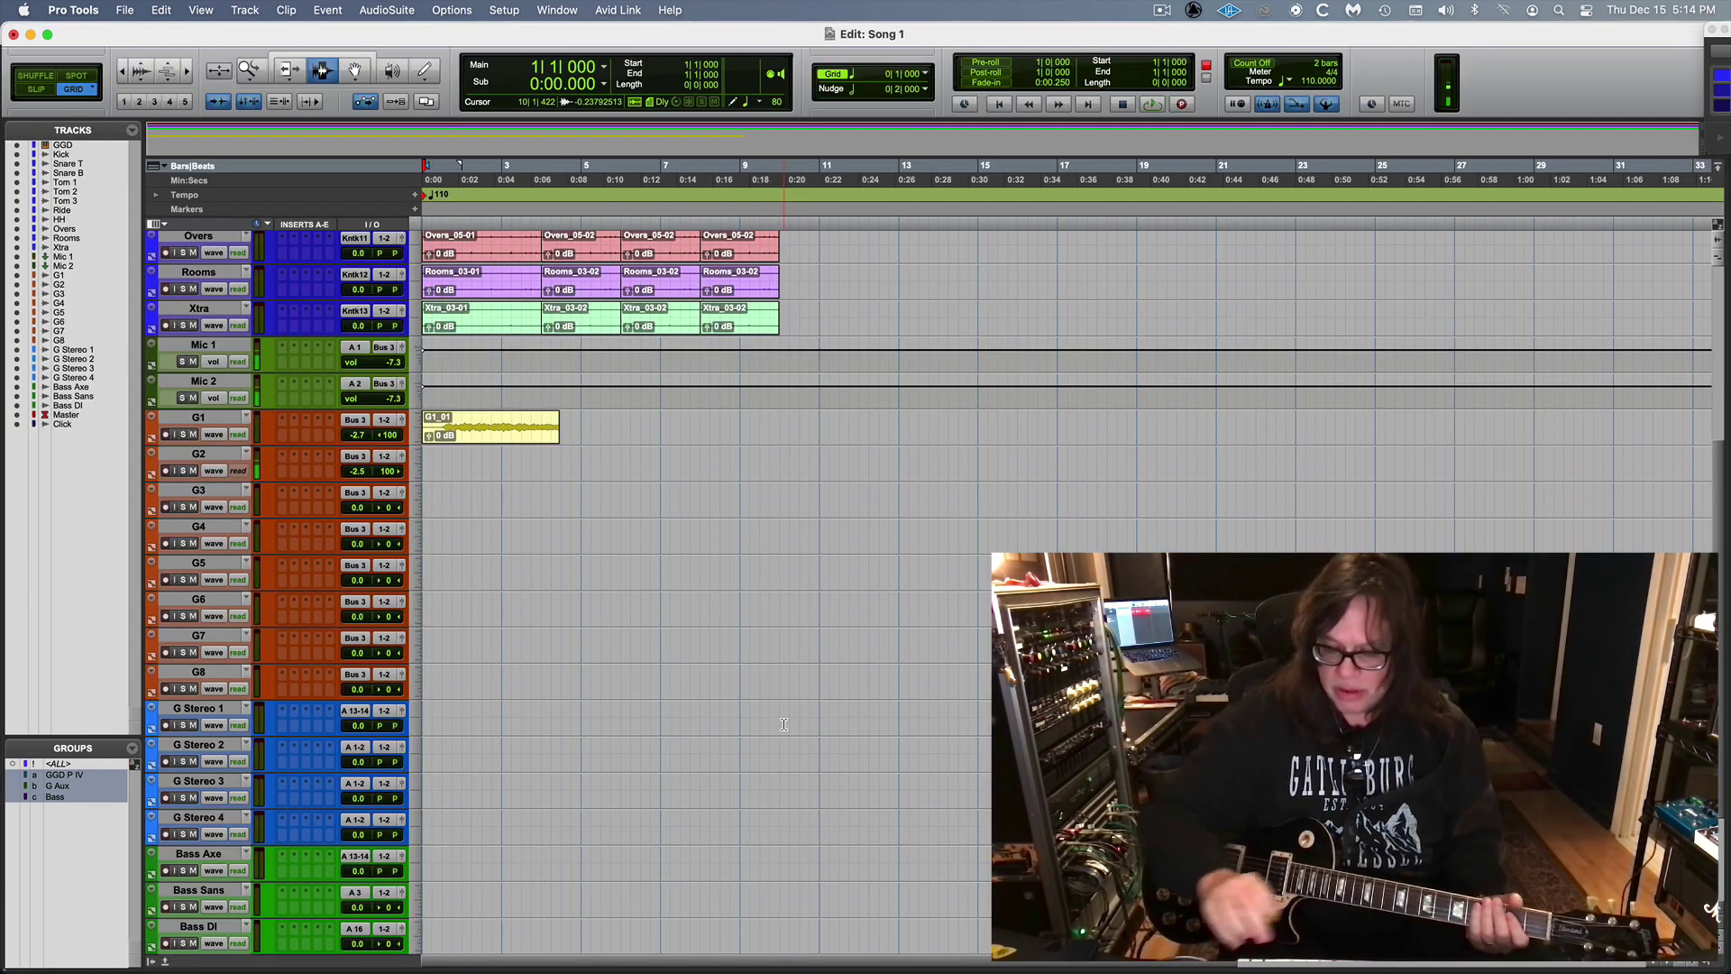
key(super+space)
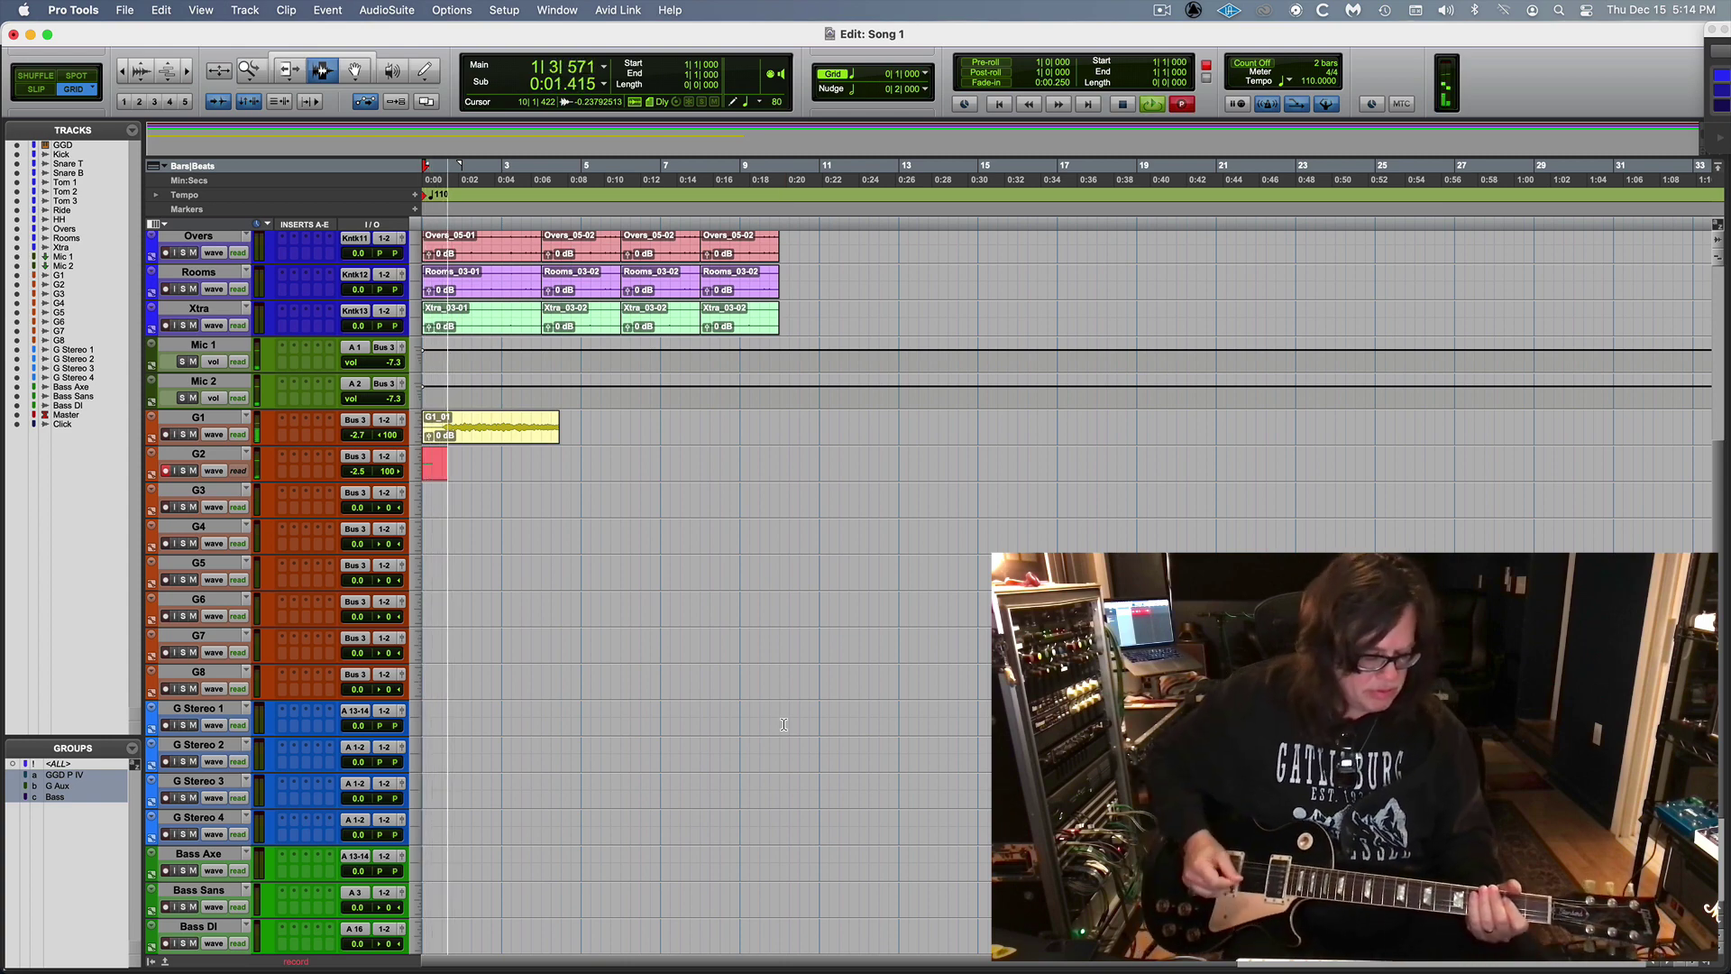
key(super+period)
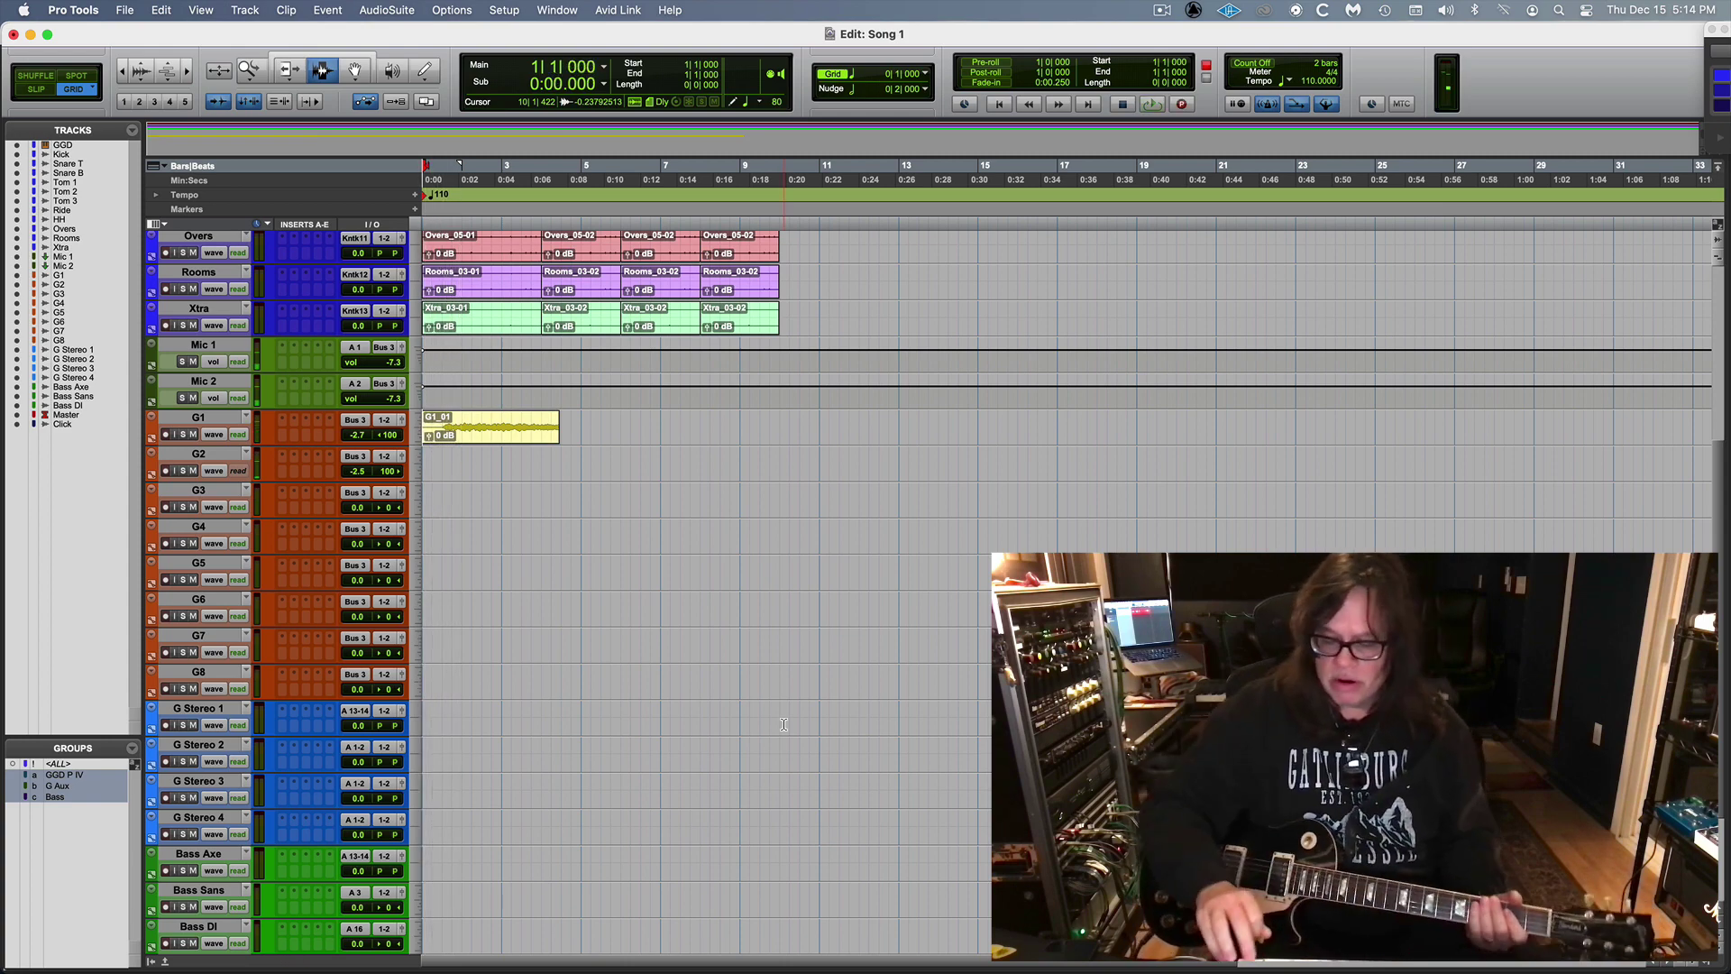
key(super+space)
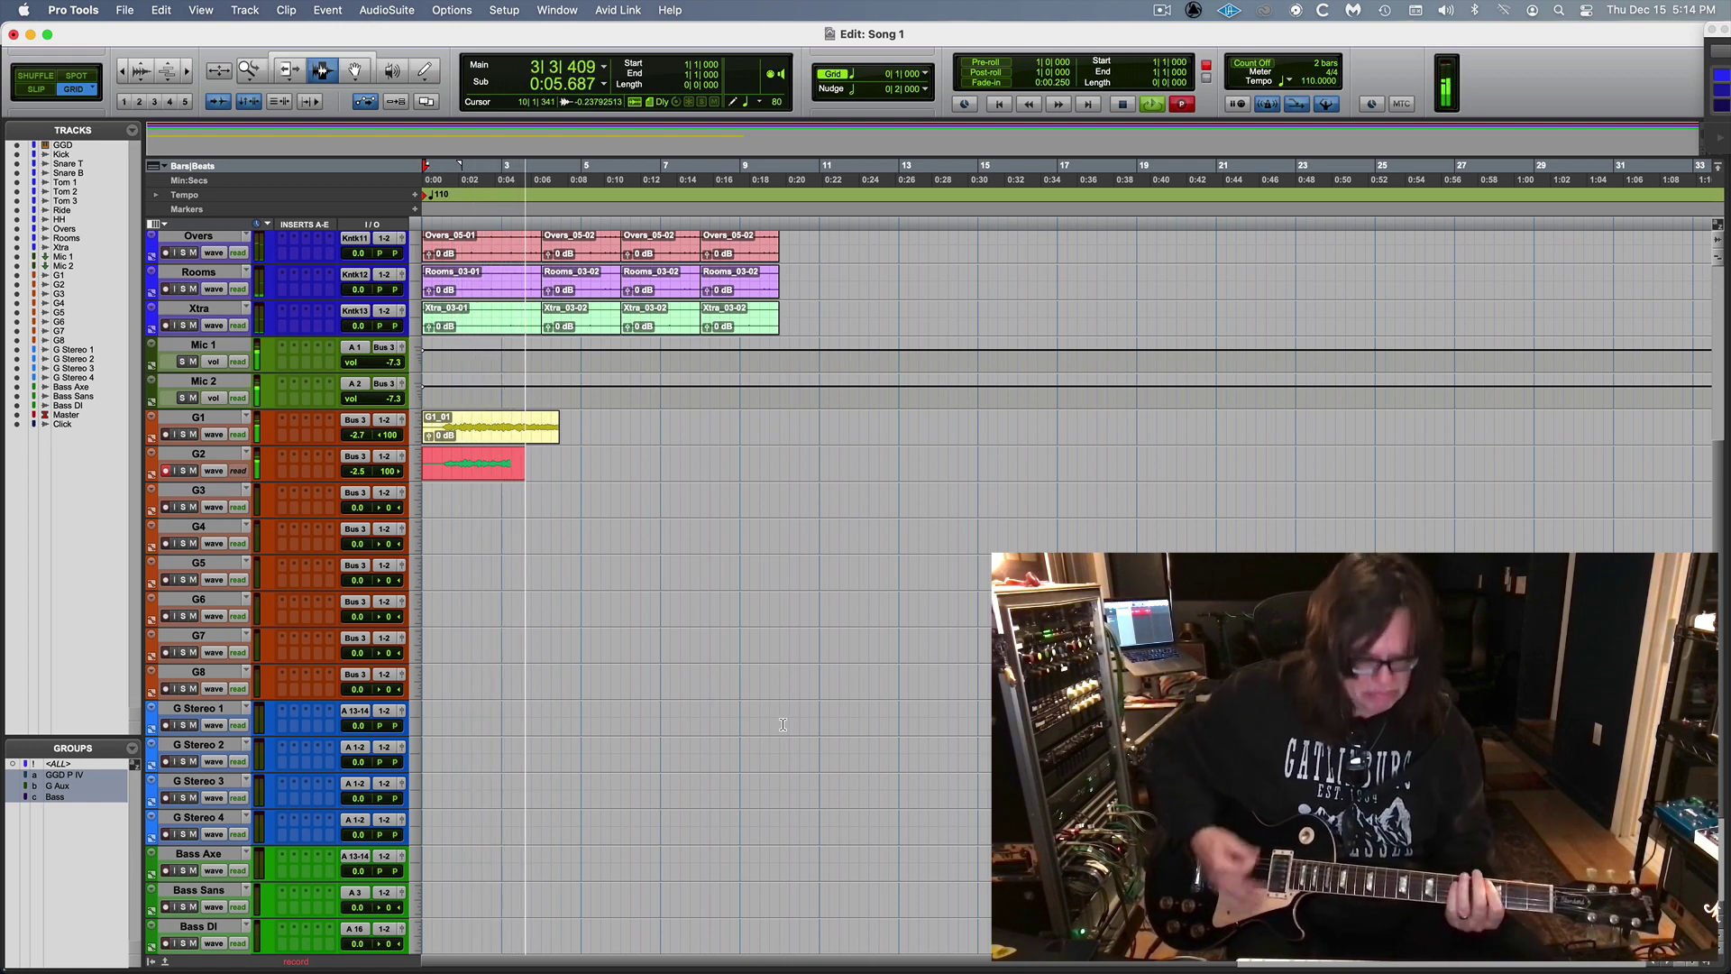
key(space)
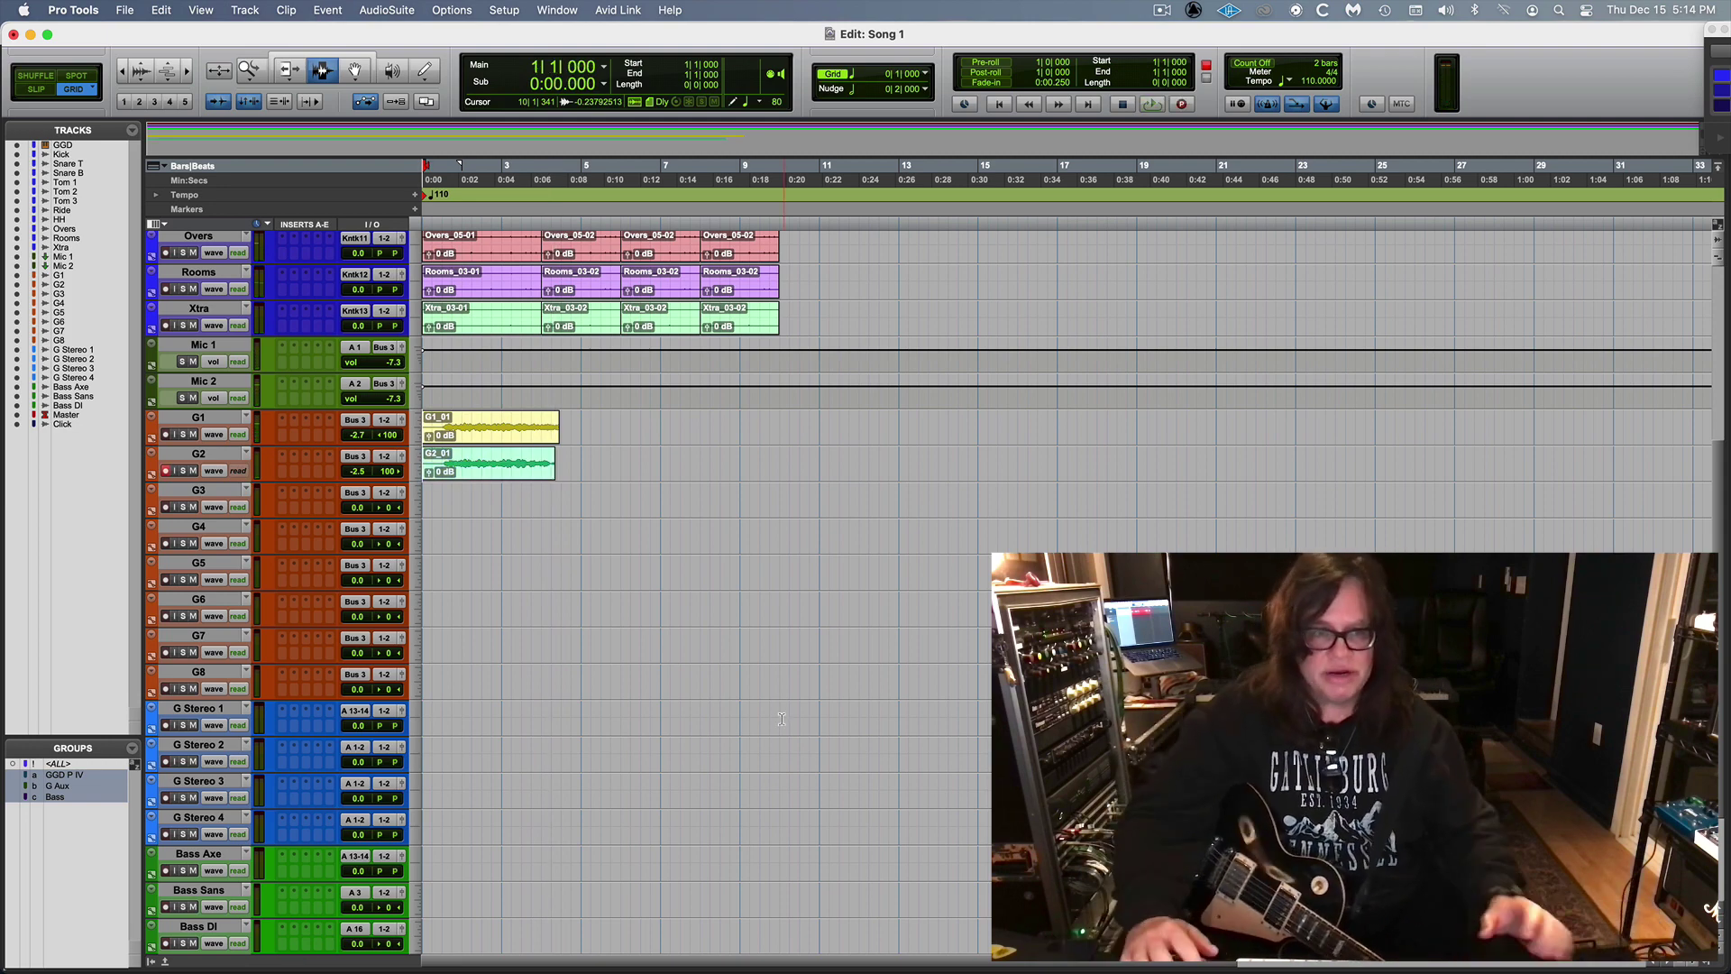
Step: Disarm G2, play back the new take, and show the Mix window
click(166, 471)
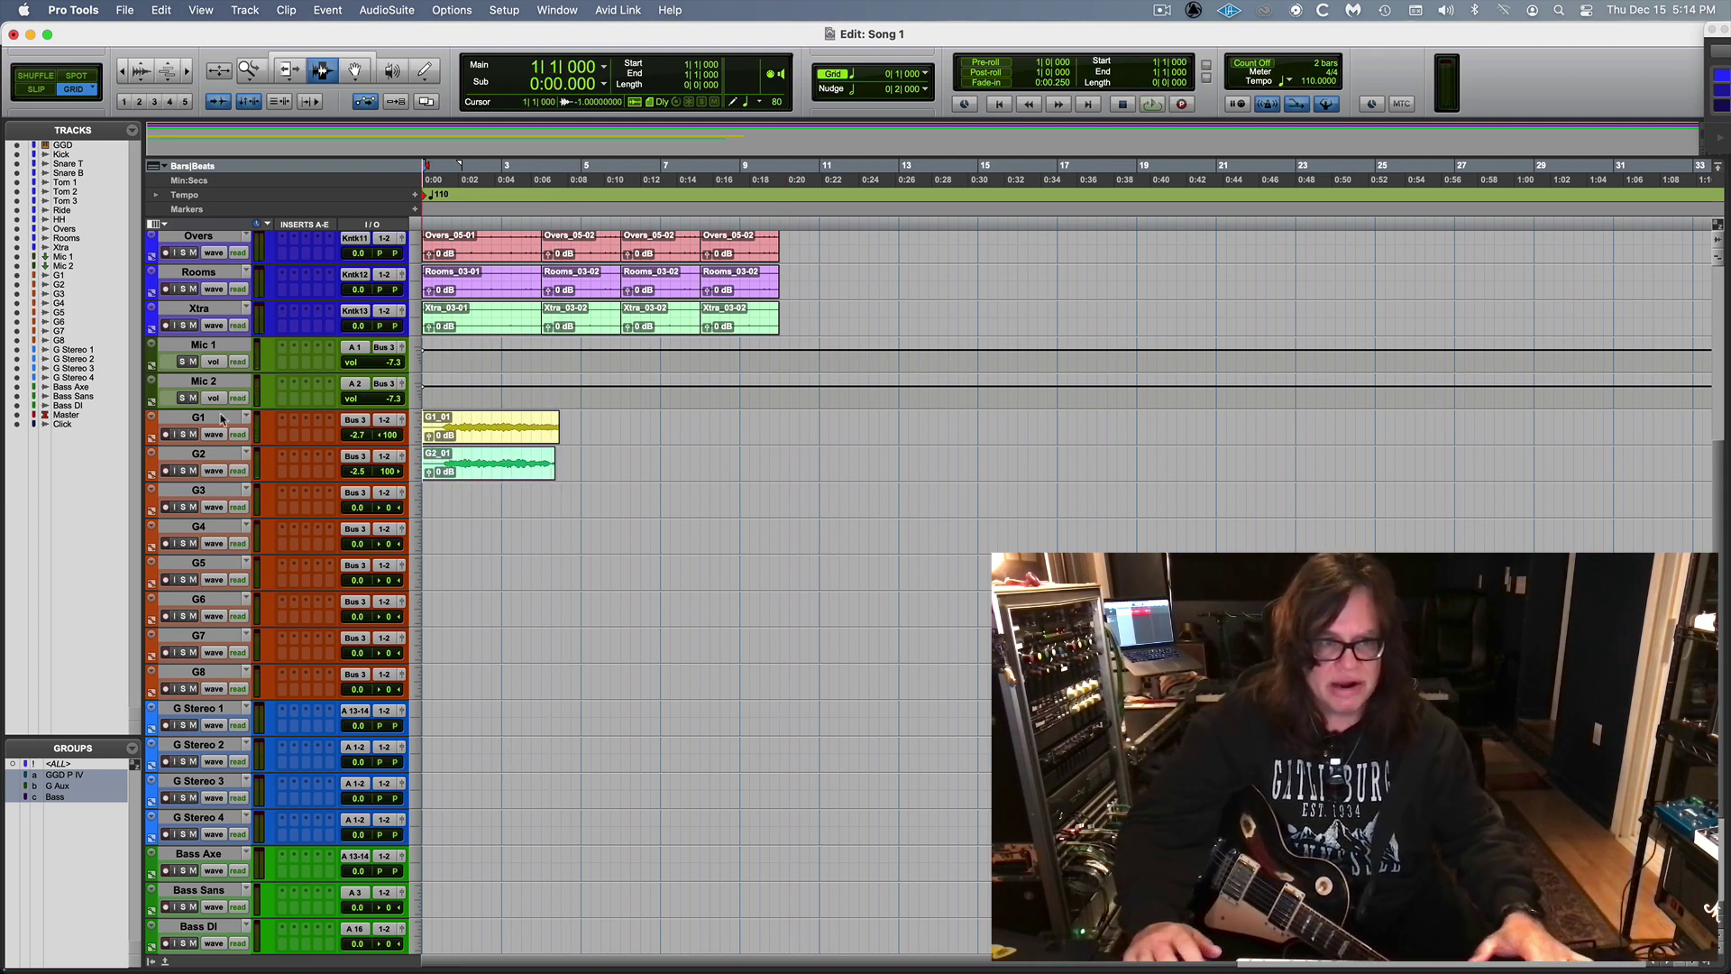
key(space)
key(super+equal)
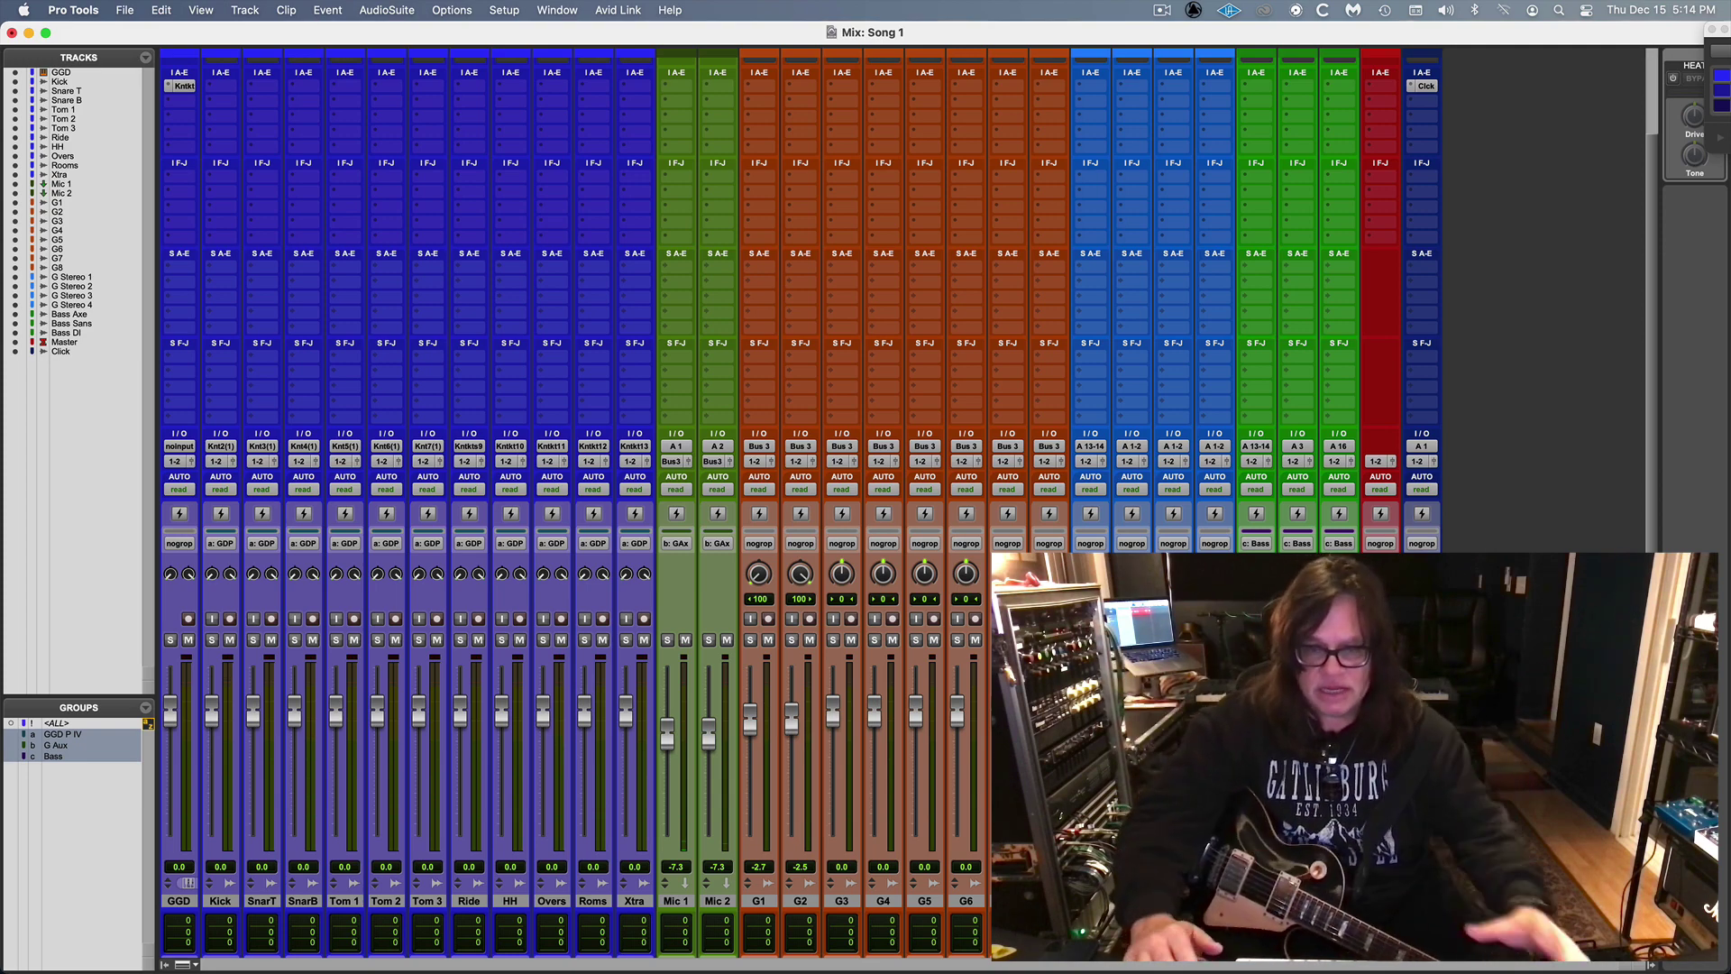
Step: Move Bass Axe, Bass Sans and Bass DI up after Xtra and colour them orange-yellow
click(69, 314)
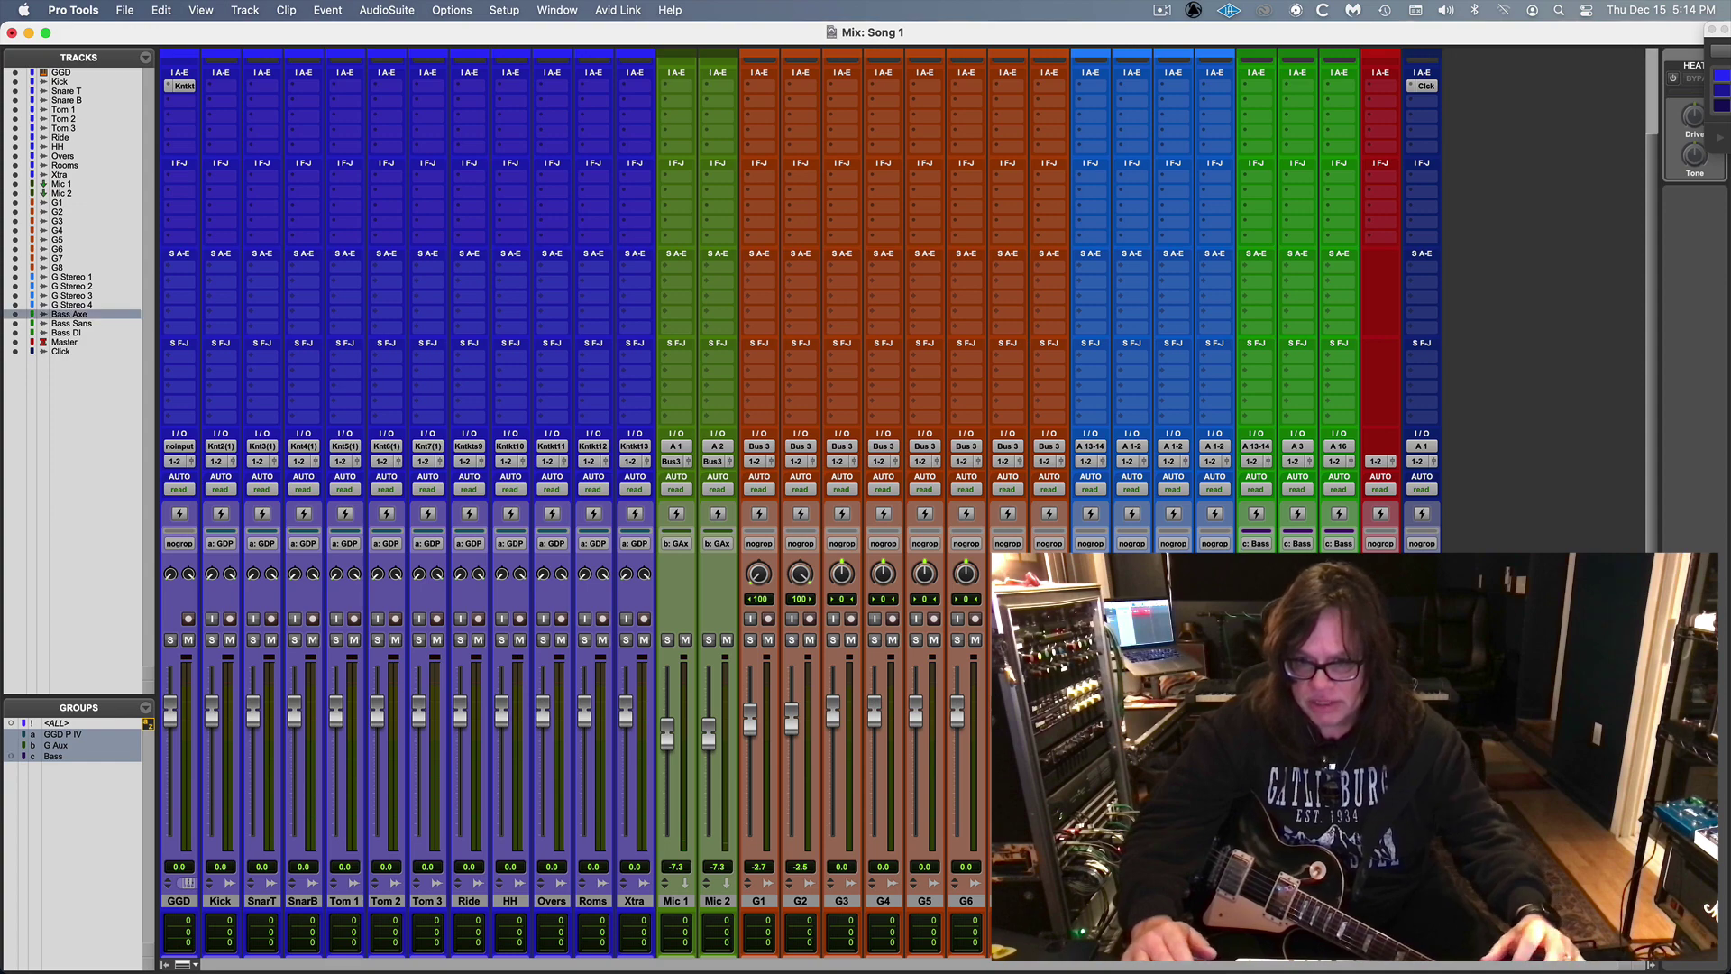
shift+click(66, 333)
drag(70, 322, 63, 179)
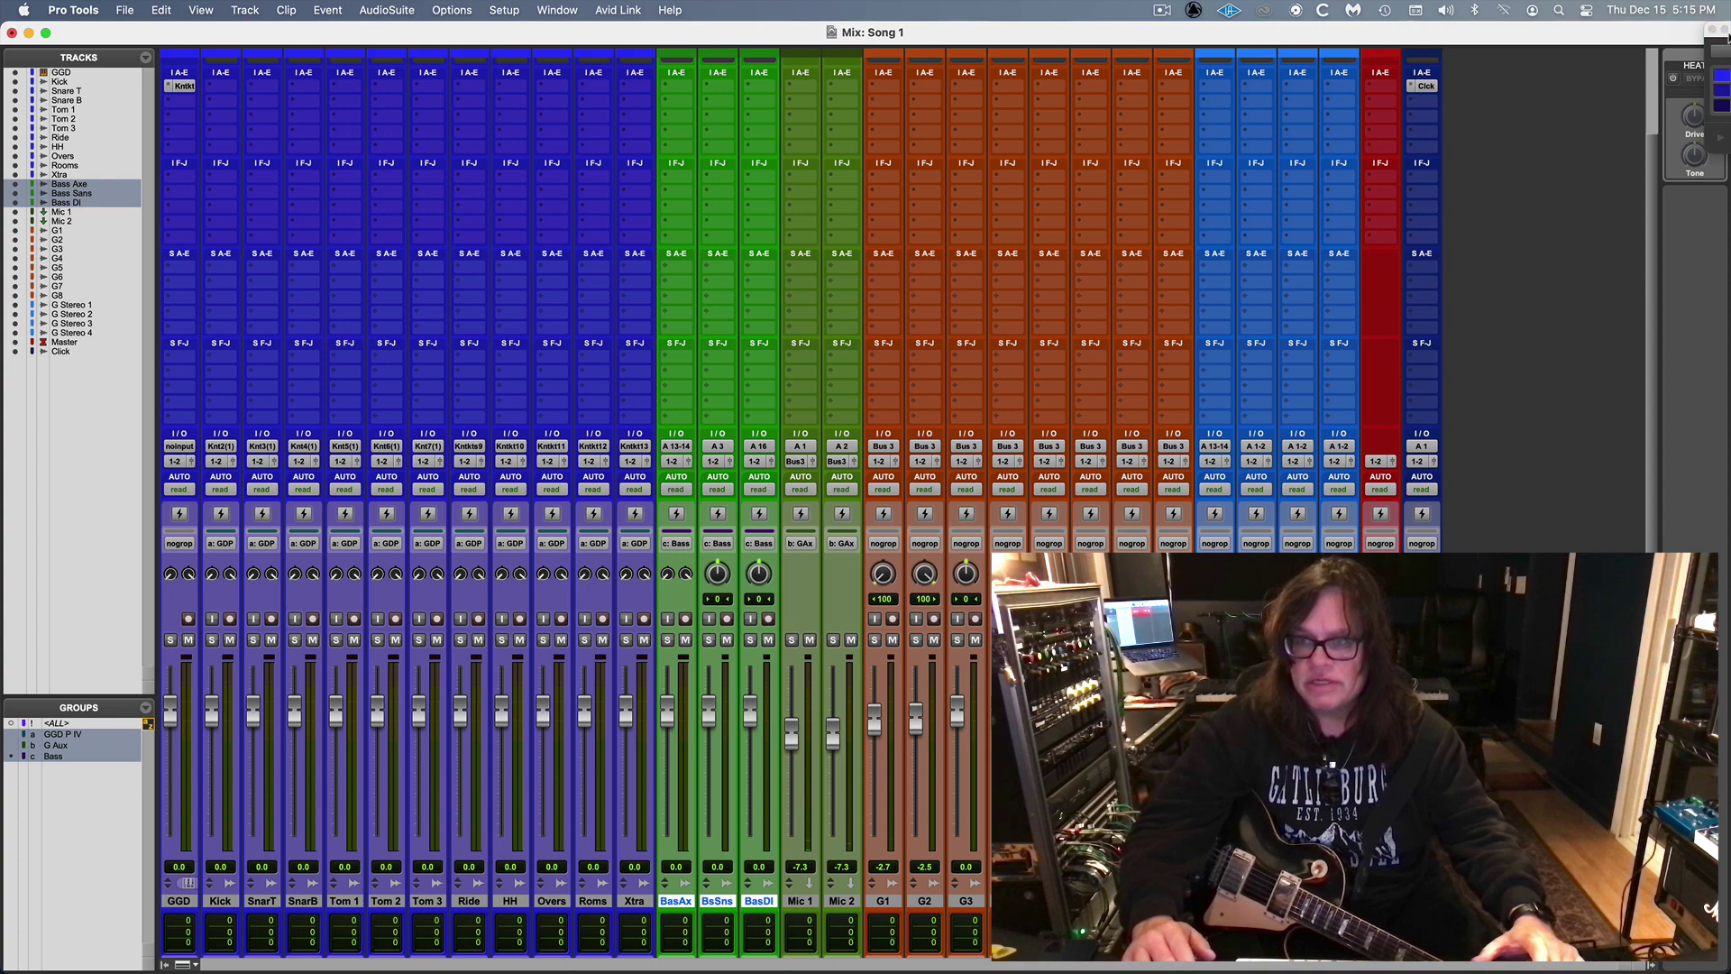
drag(1725, 34, 1465, 27)
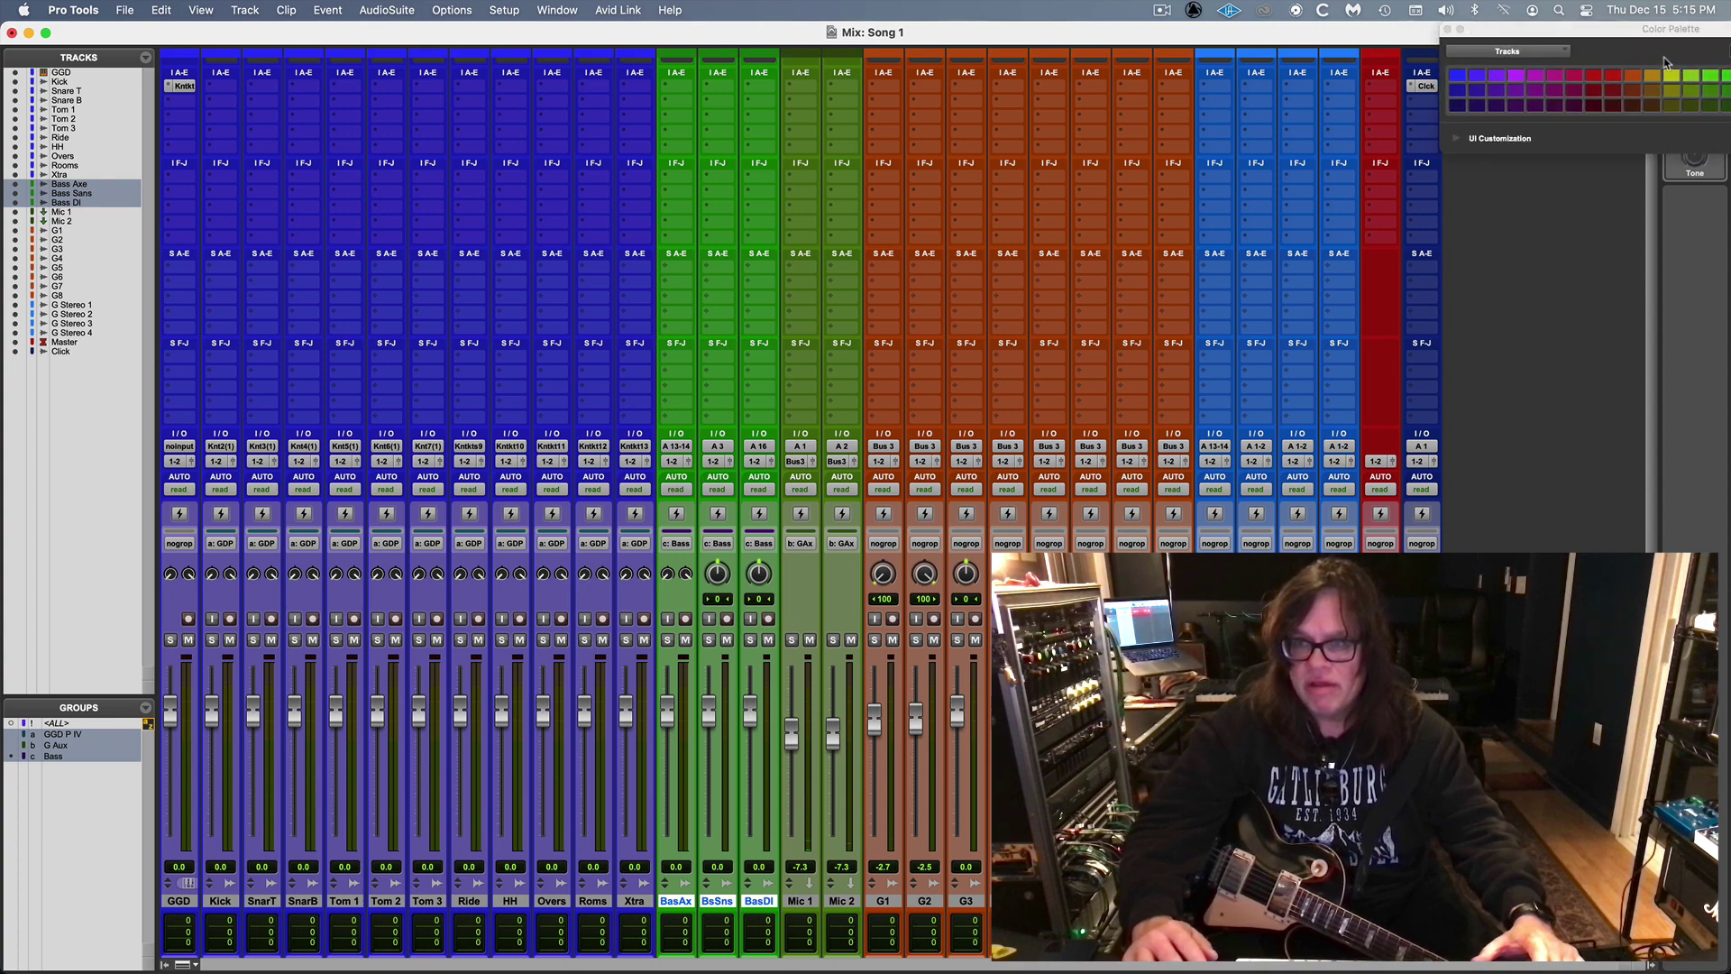
click(1652, 76)
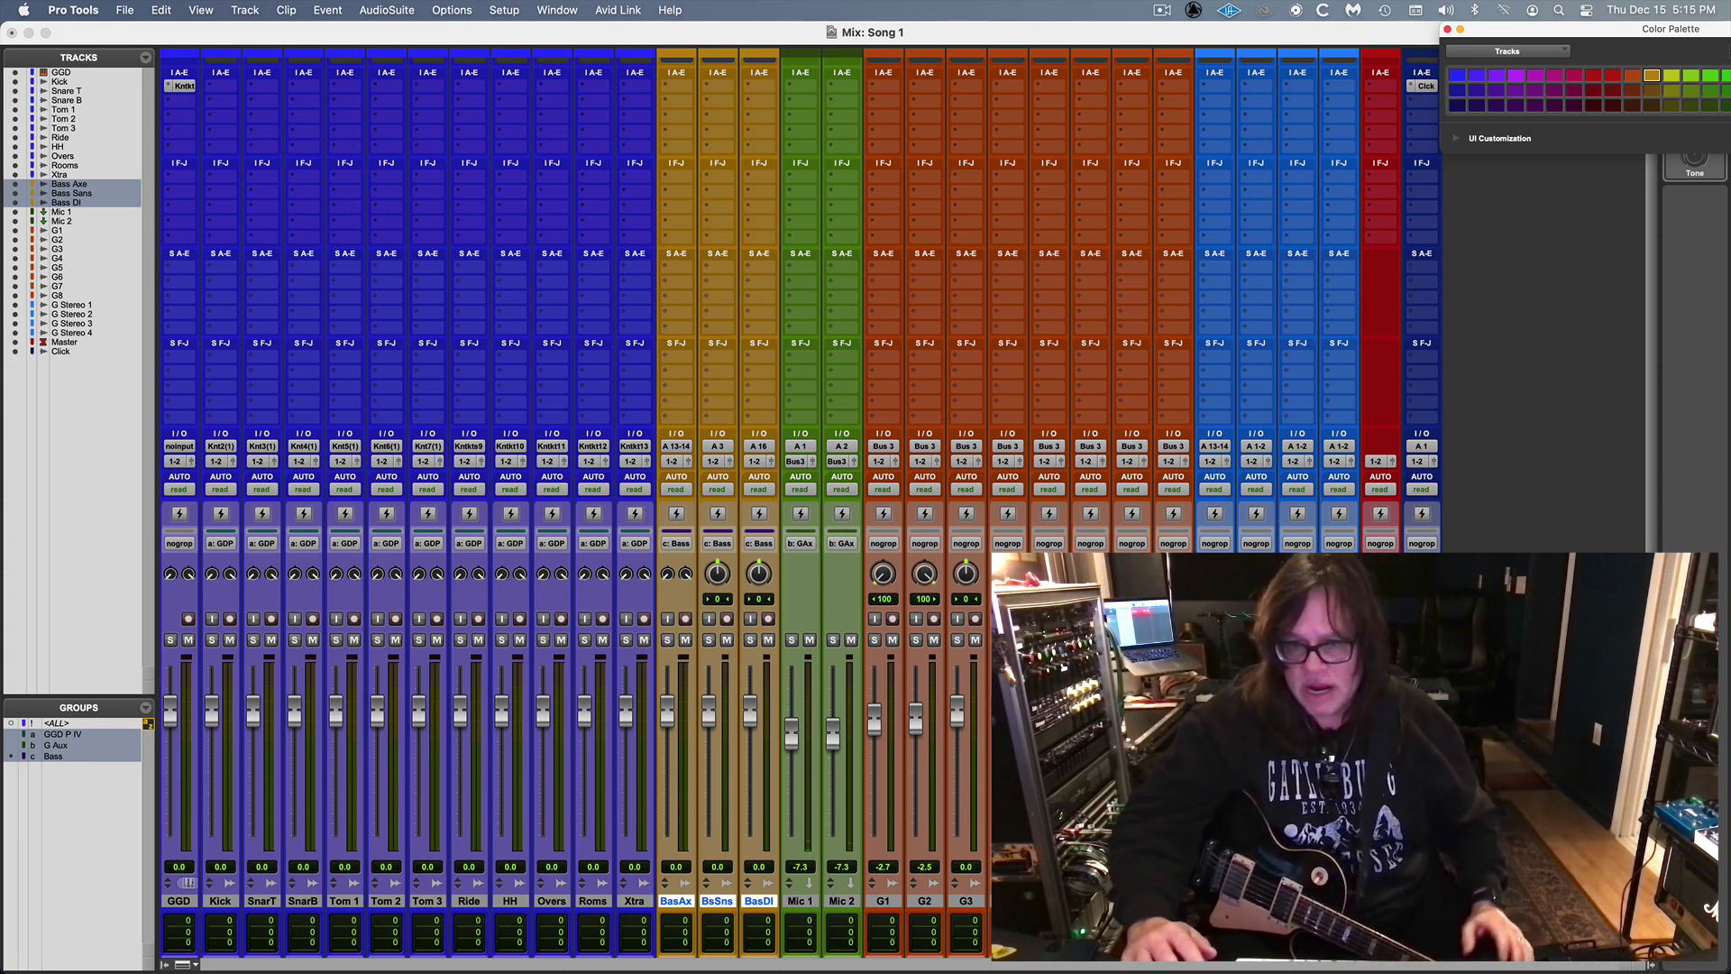
Step: Select the G Stereo 1–4 tracks and the Master track
click(73, 305)
shift+click(70, 333)
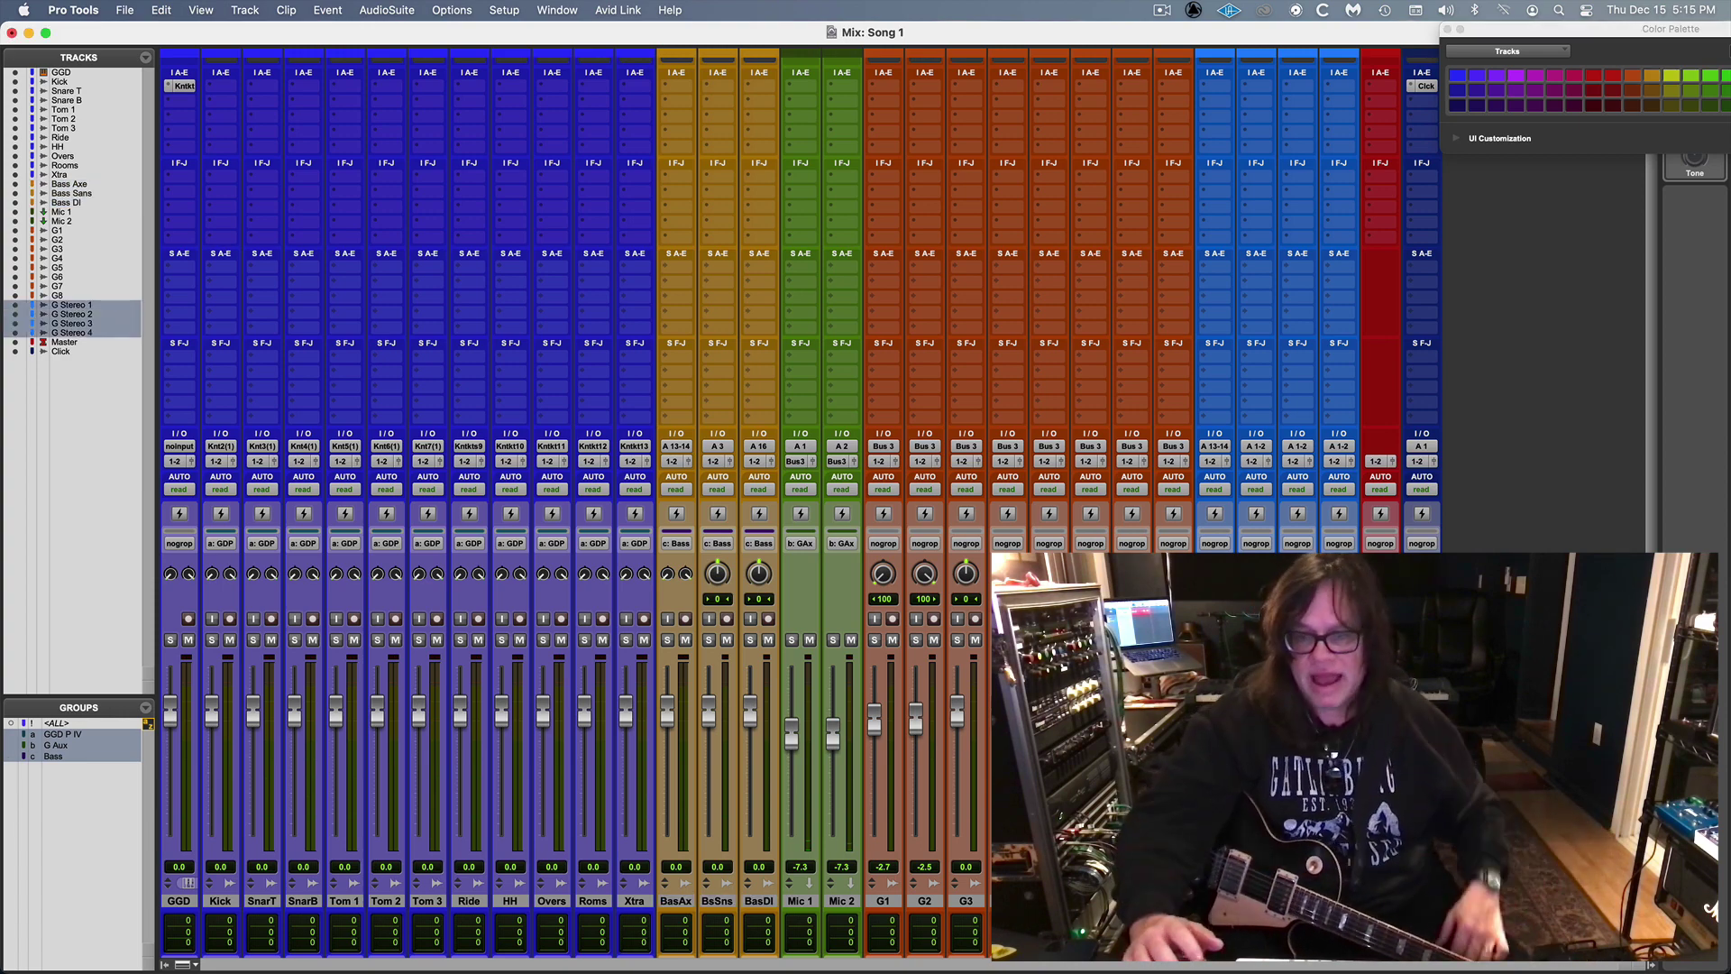
click(63, 341)
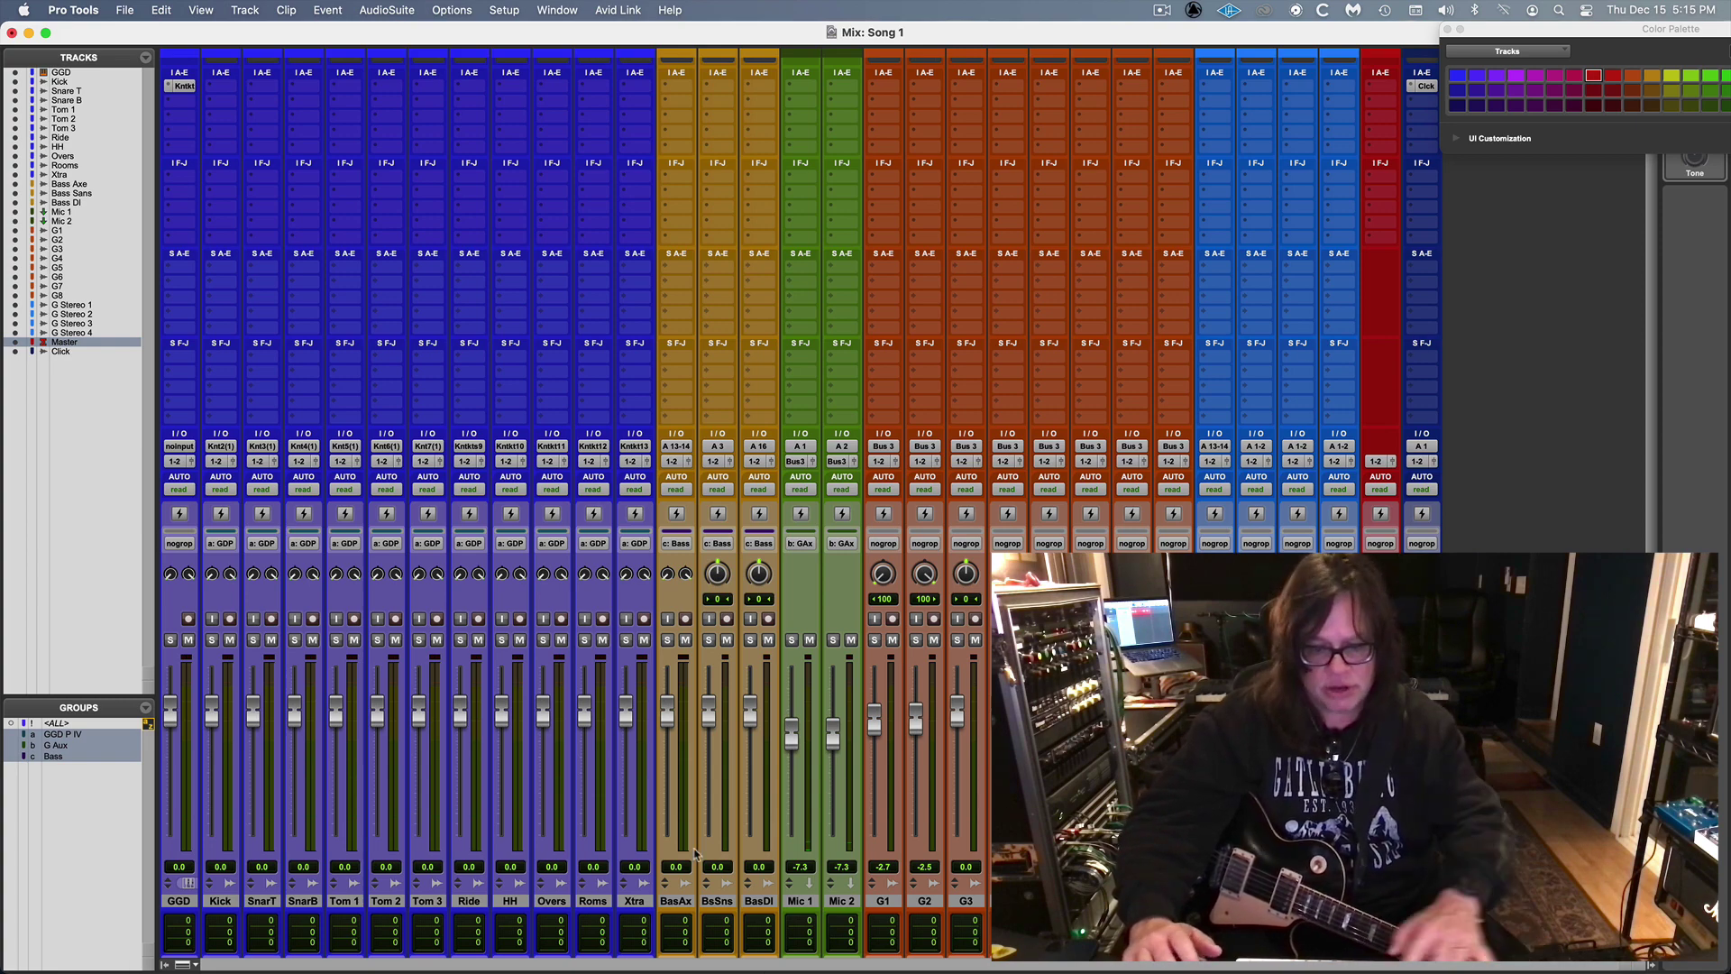
Step: Return to the Edit window and zoom in on the guitar clips at bar 2 on G2
key(super+equal)
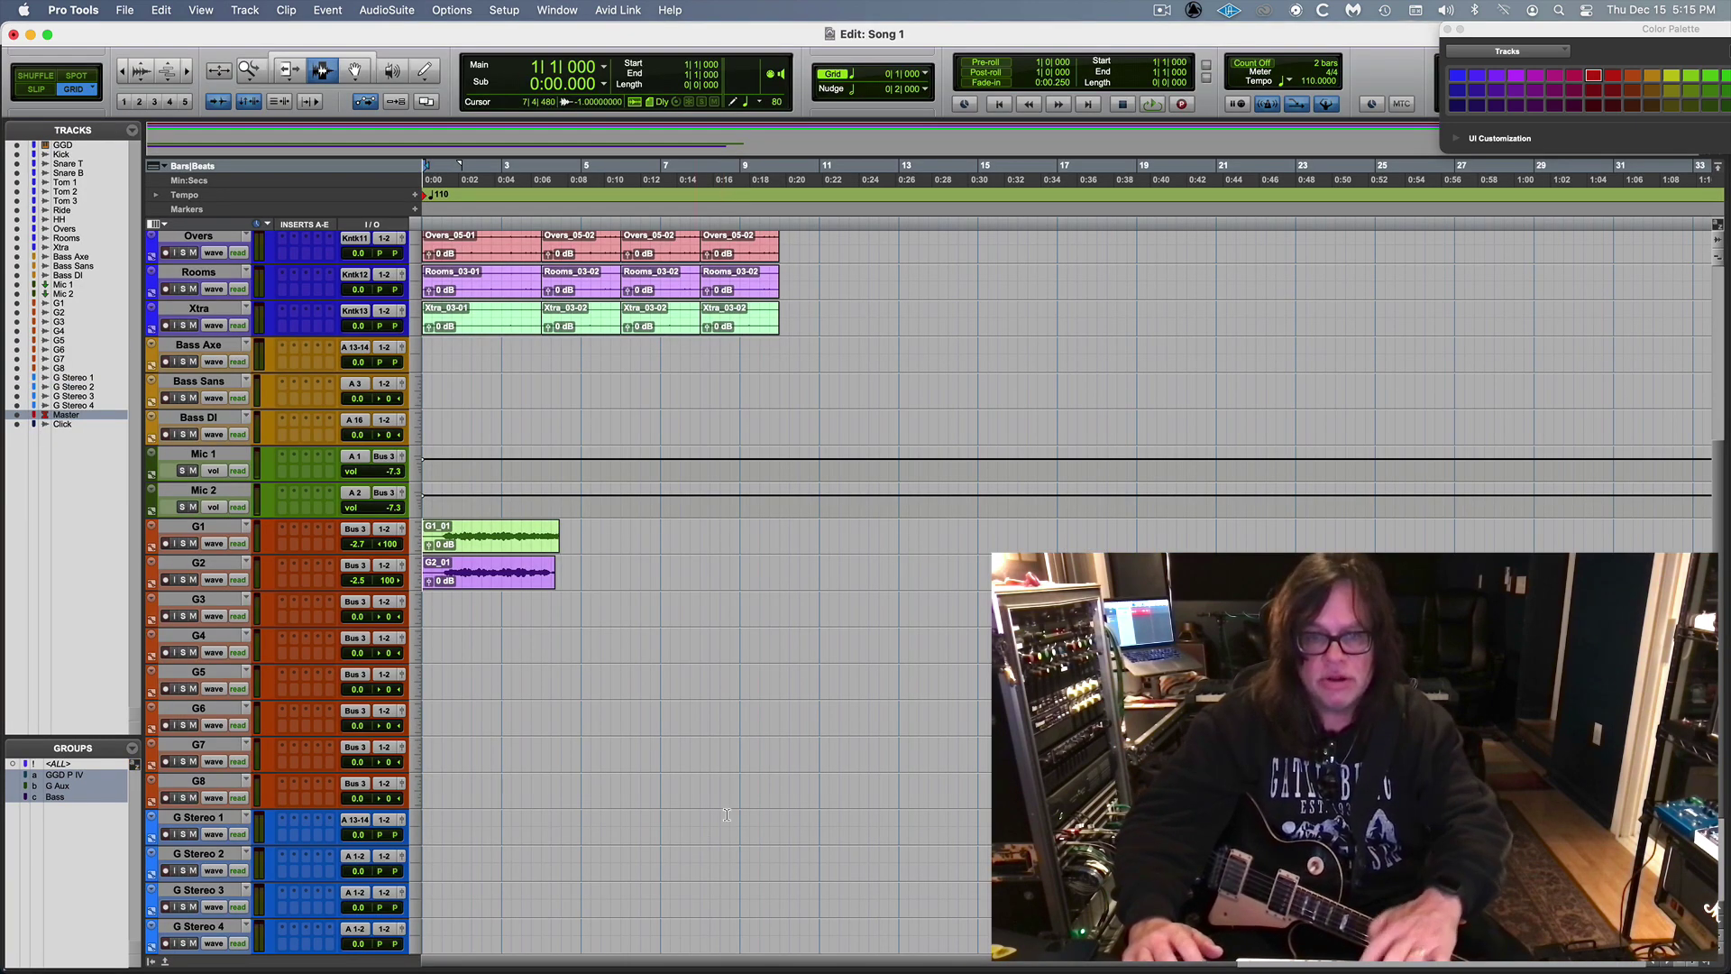
click(474, 568)
key(super+bracketright)
key(super+bracketright)
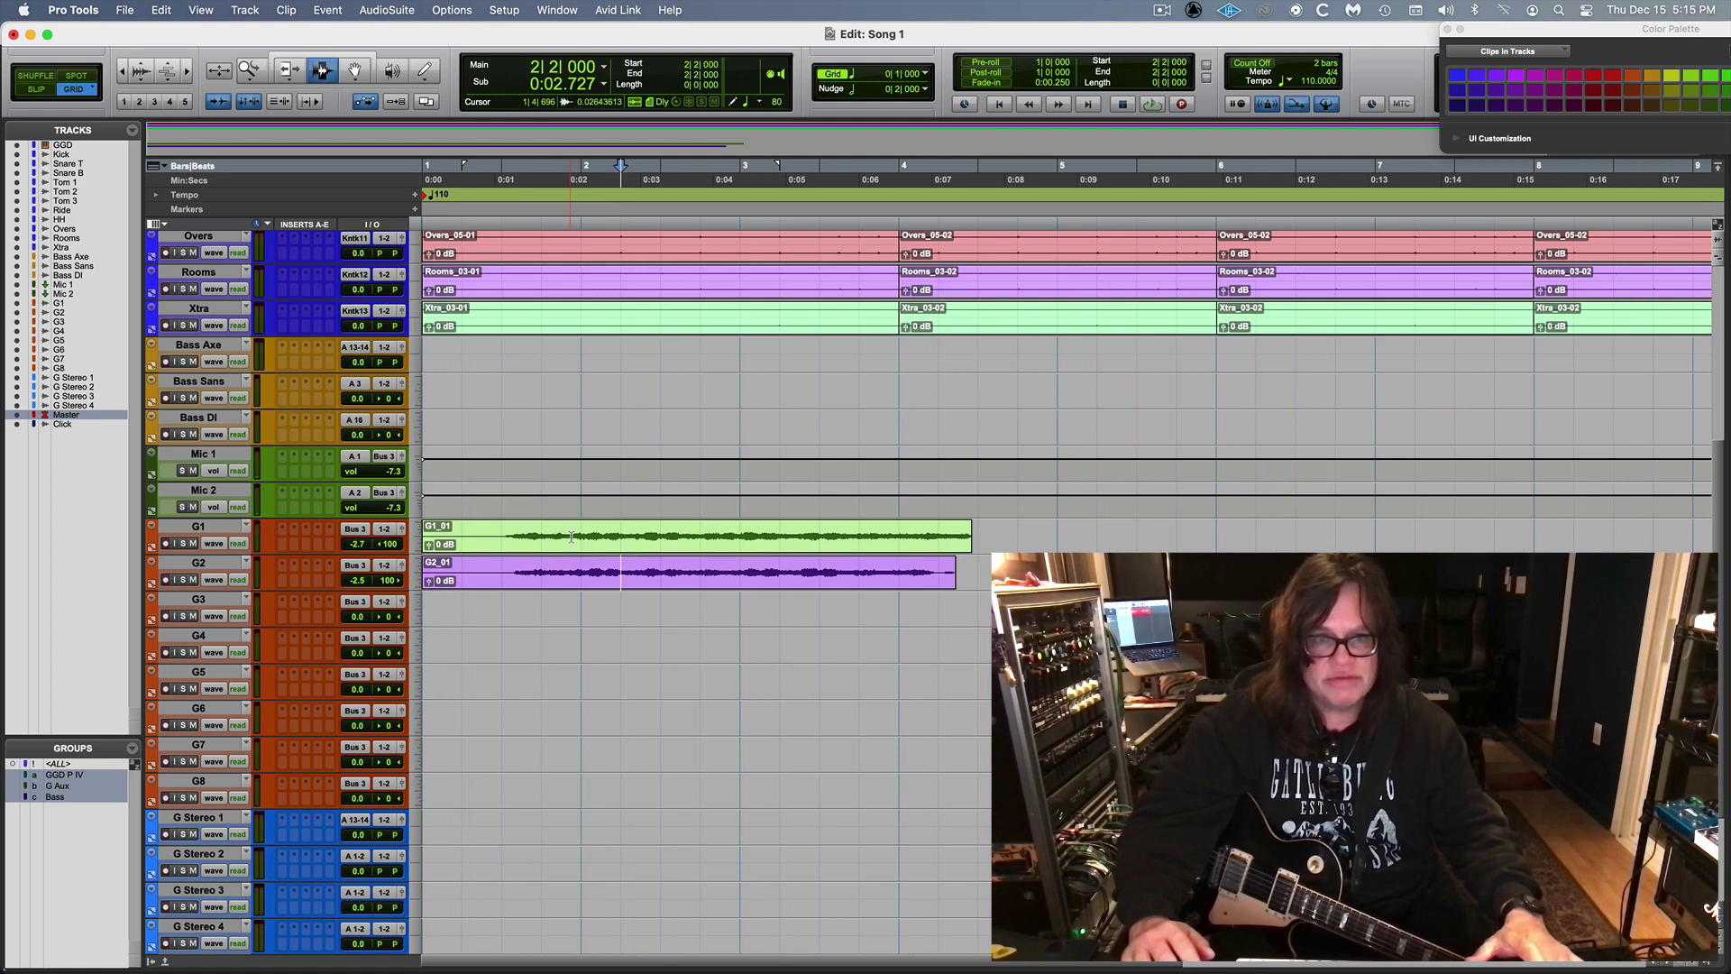
Step: Repeat bars 2–4 of G1 and G2 three times, then zoom out and play the arrangement
drag(570, 536, 913, 587)
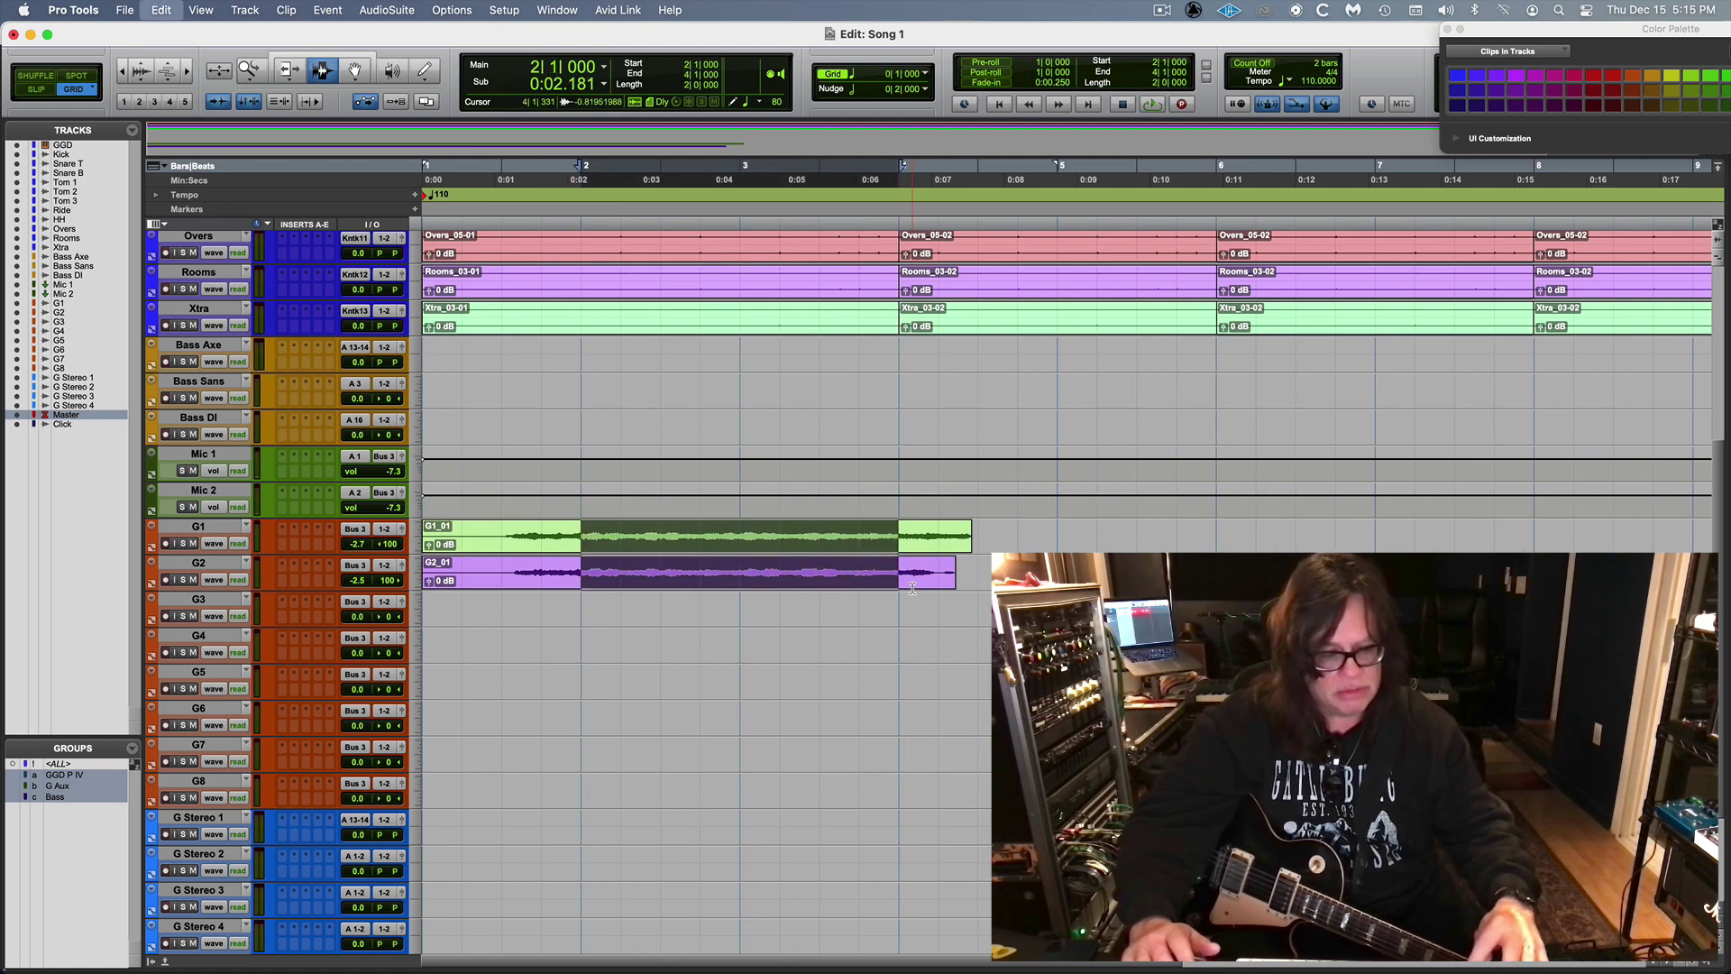
key(alt+r)
text(3)
key(Return)
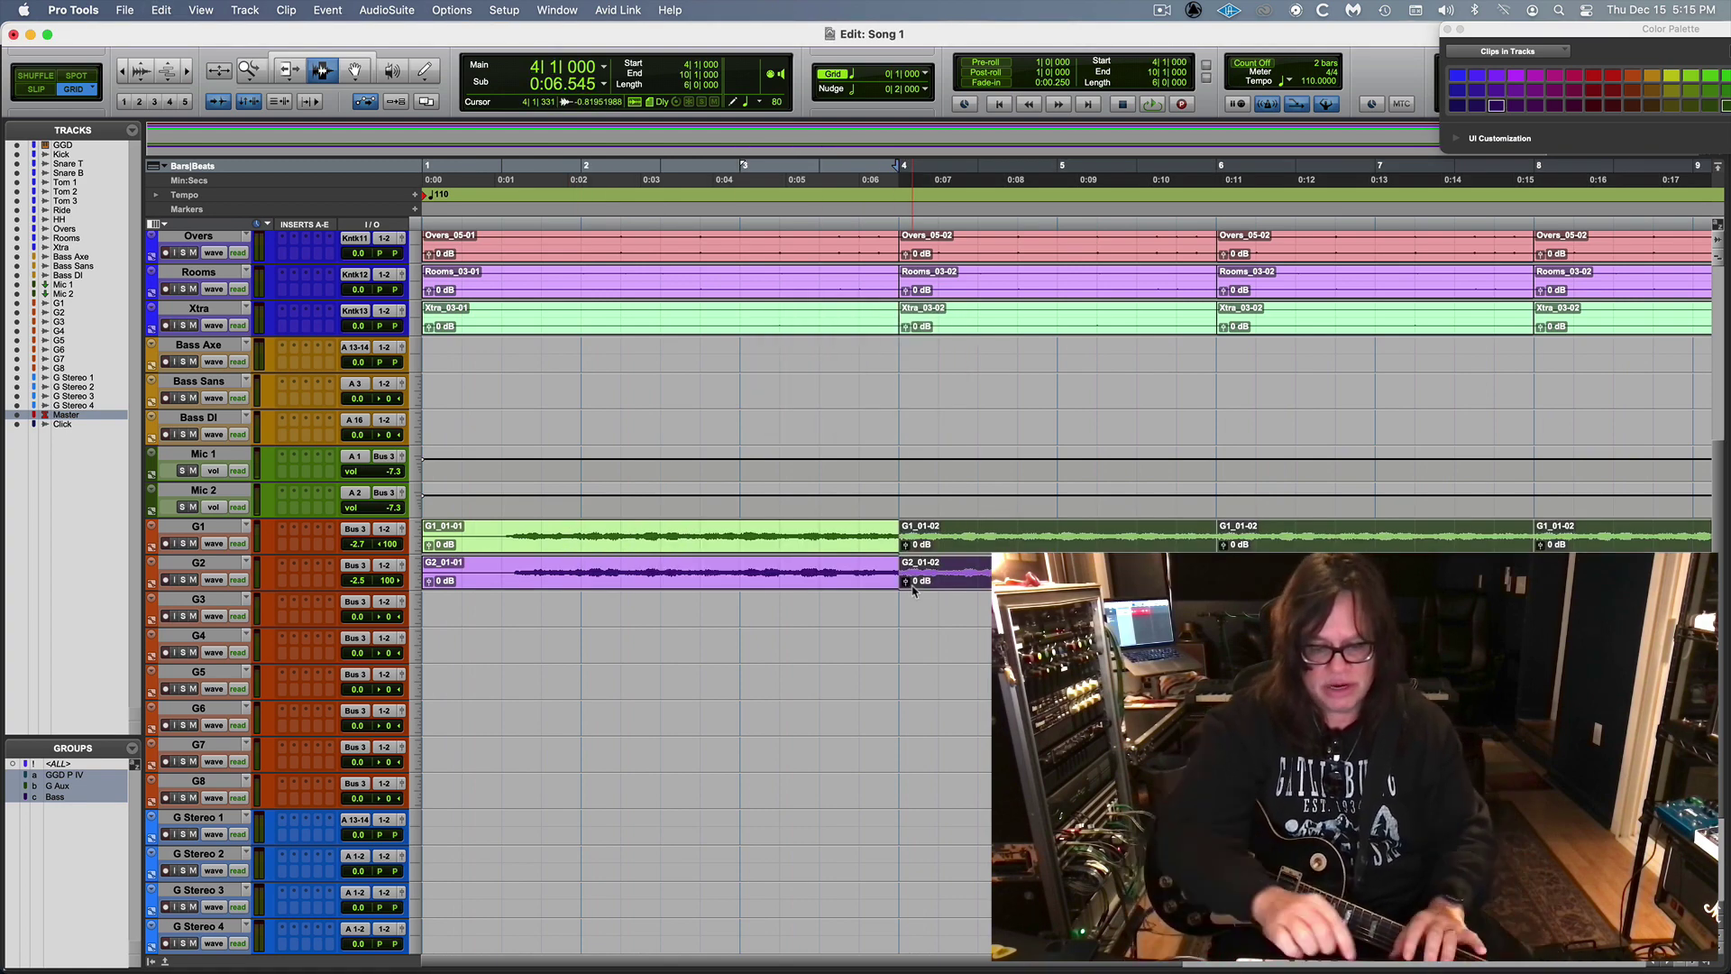
key(Return)
key(super+bracketleft)
key(super+bracketleft)
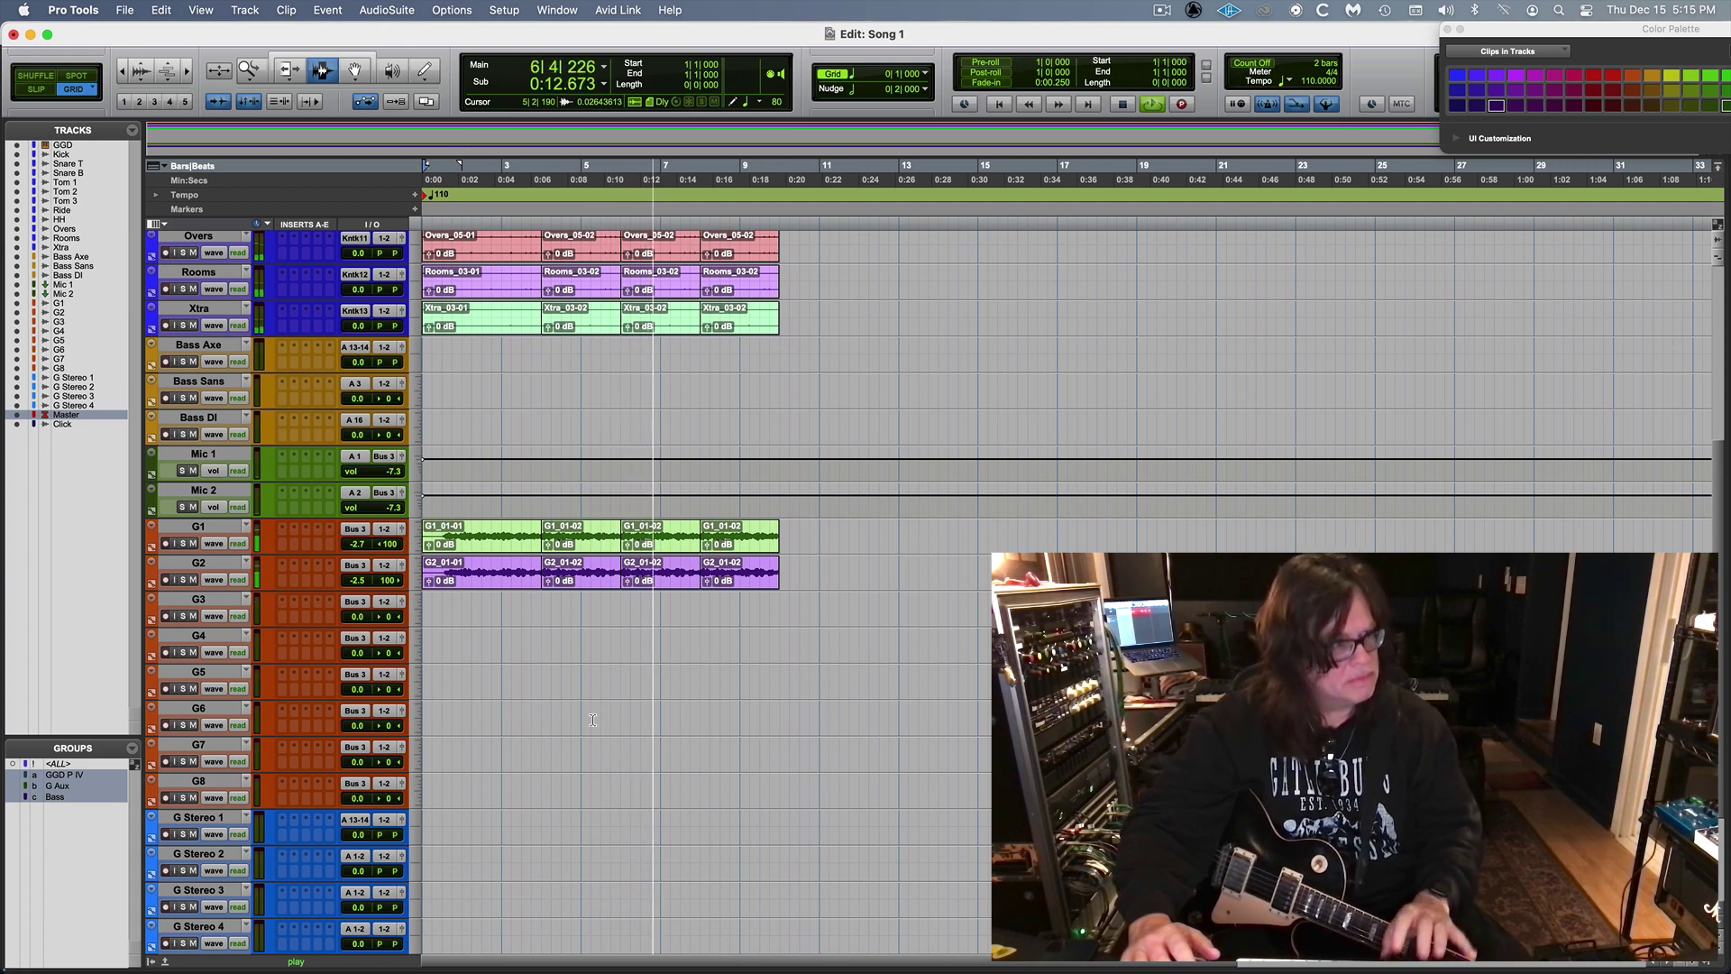
key(space)
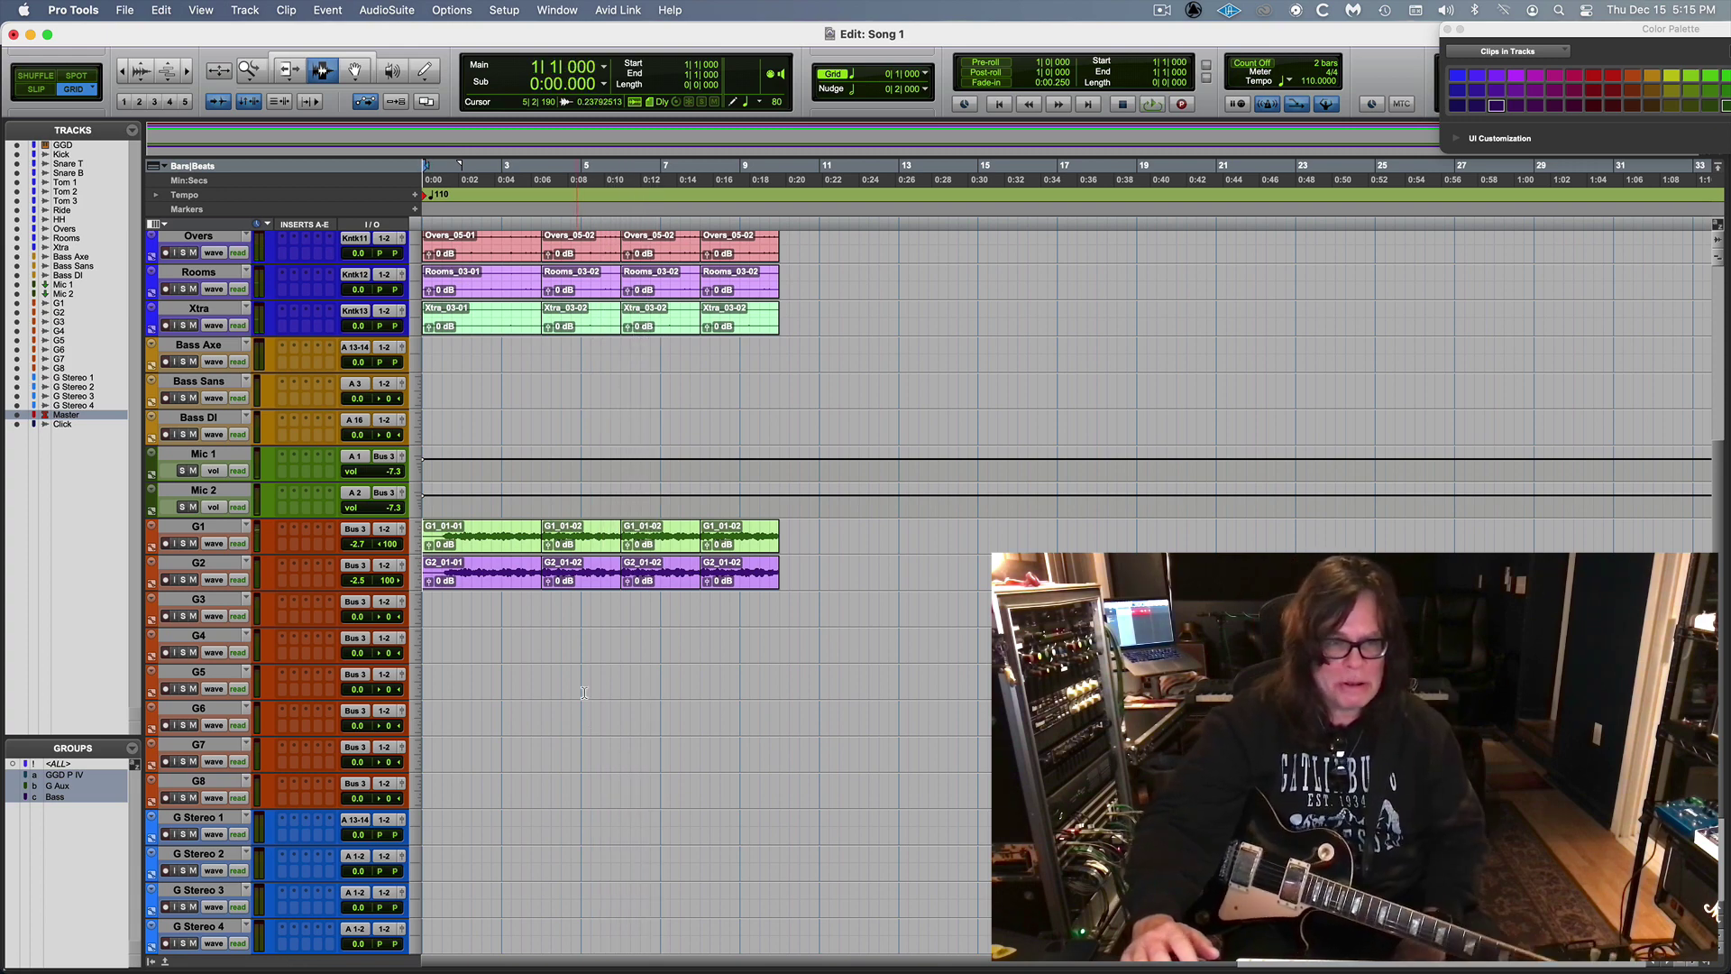
Step: Select all the G1 and G2 guitar clips and delete them
click(735, 575)
shift+click(733, 542)
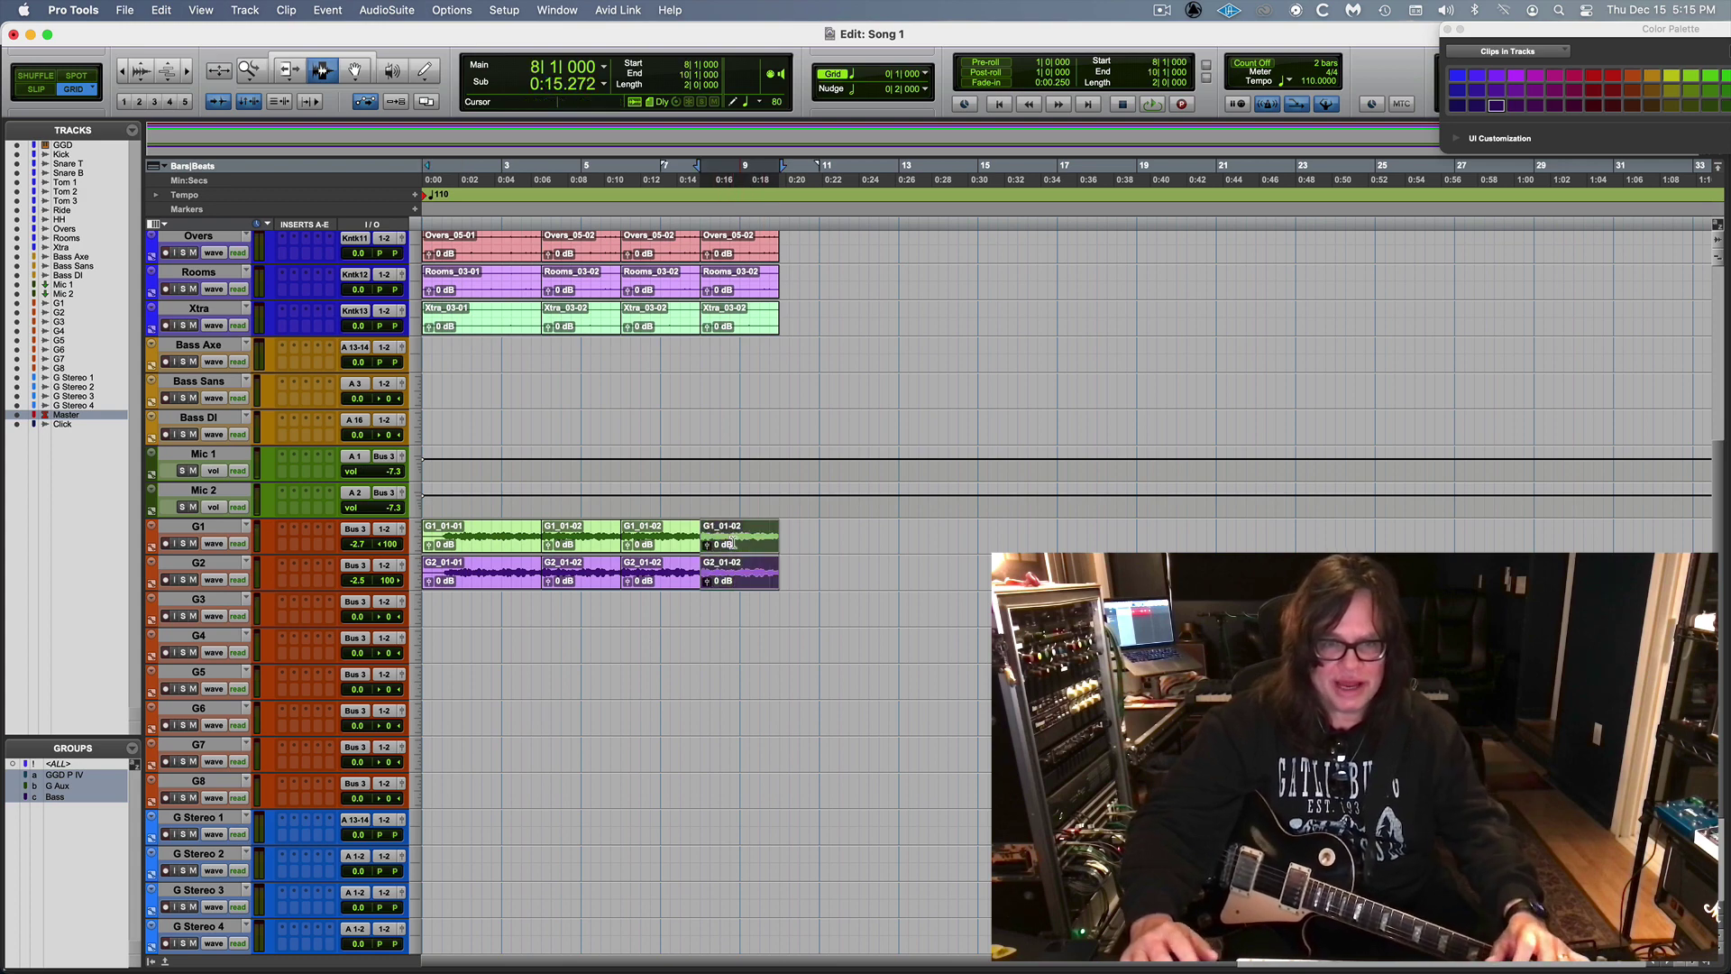
key(shift+Return)
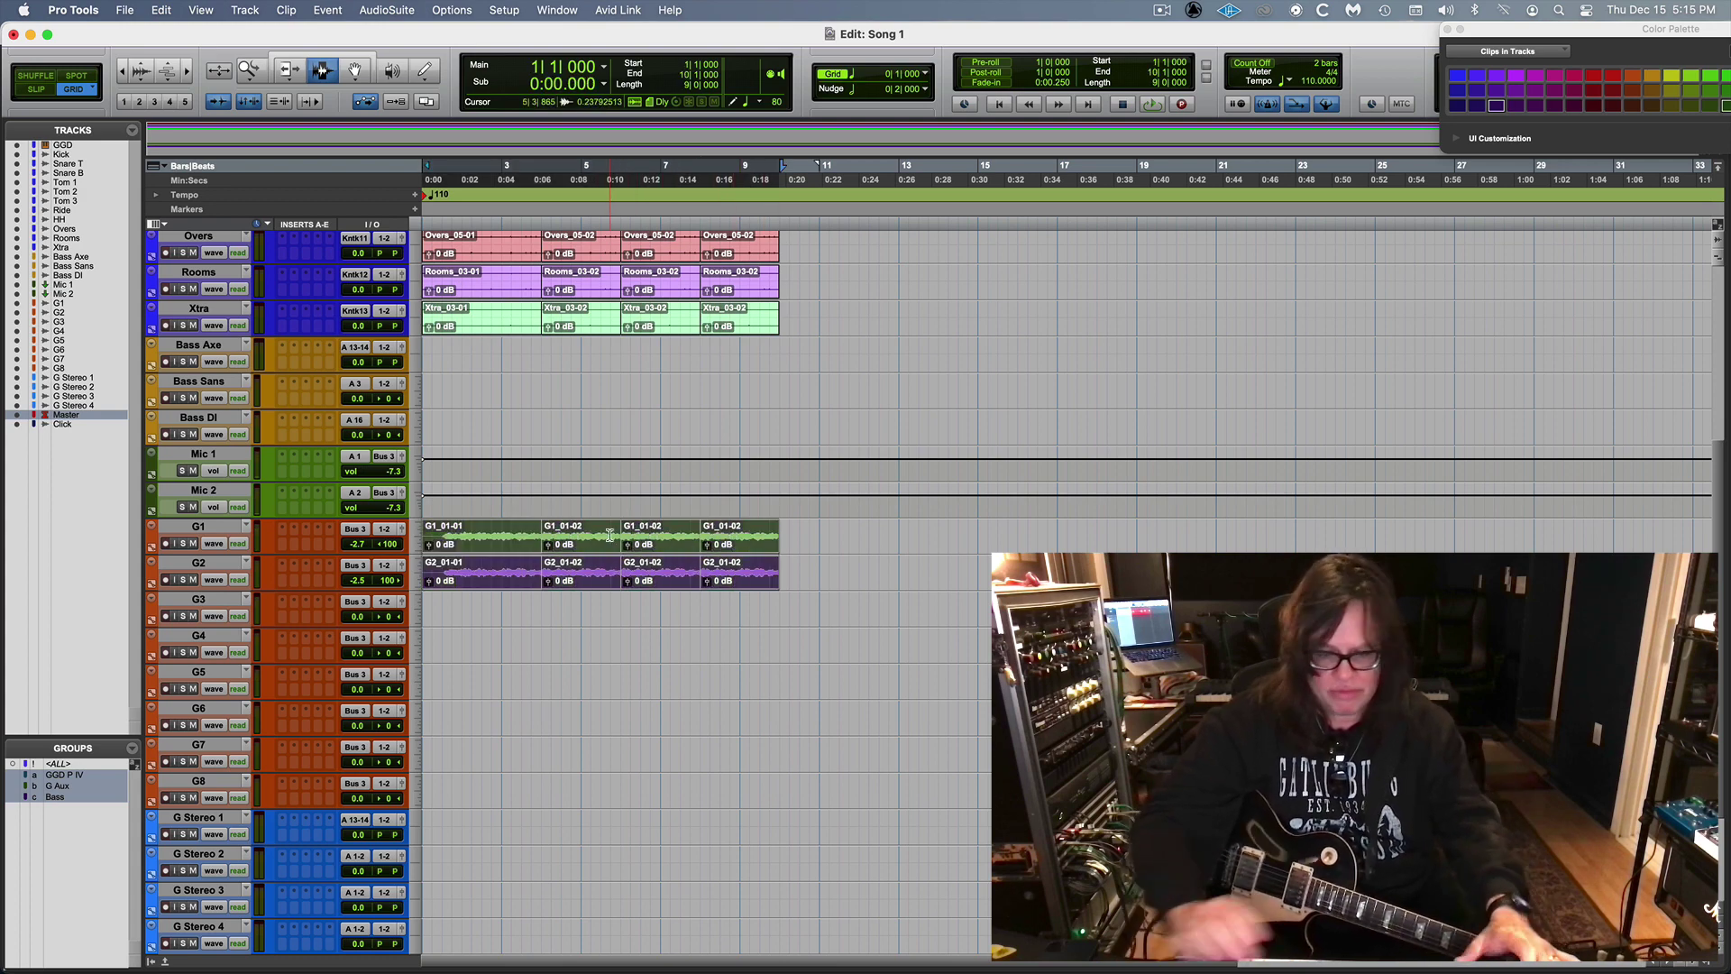
key(Delete)
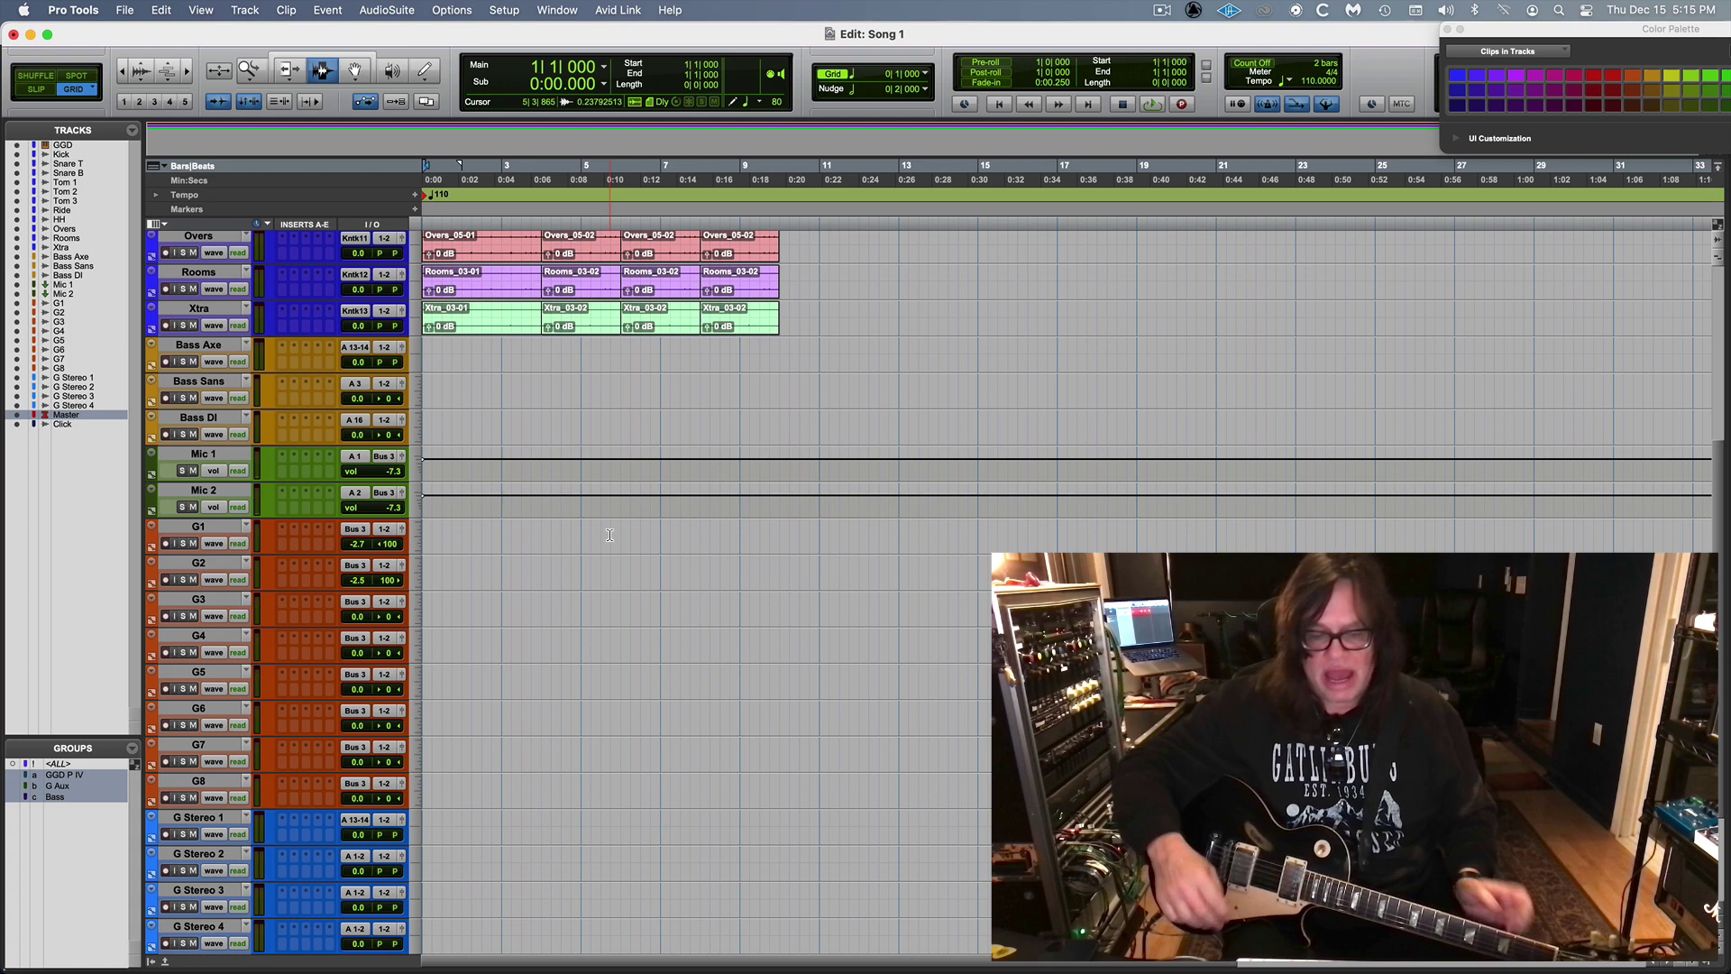
Step: Arm G1 for recording in the Mix window, then return to the Edit window
key(super+equal)
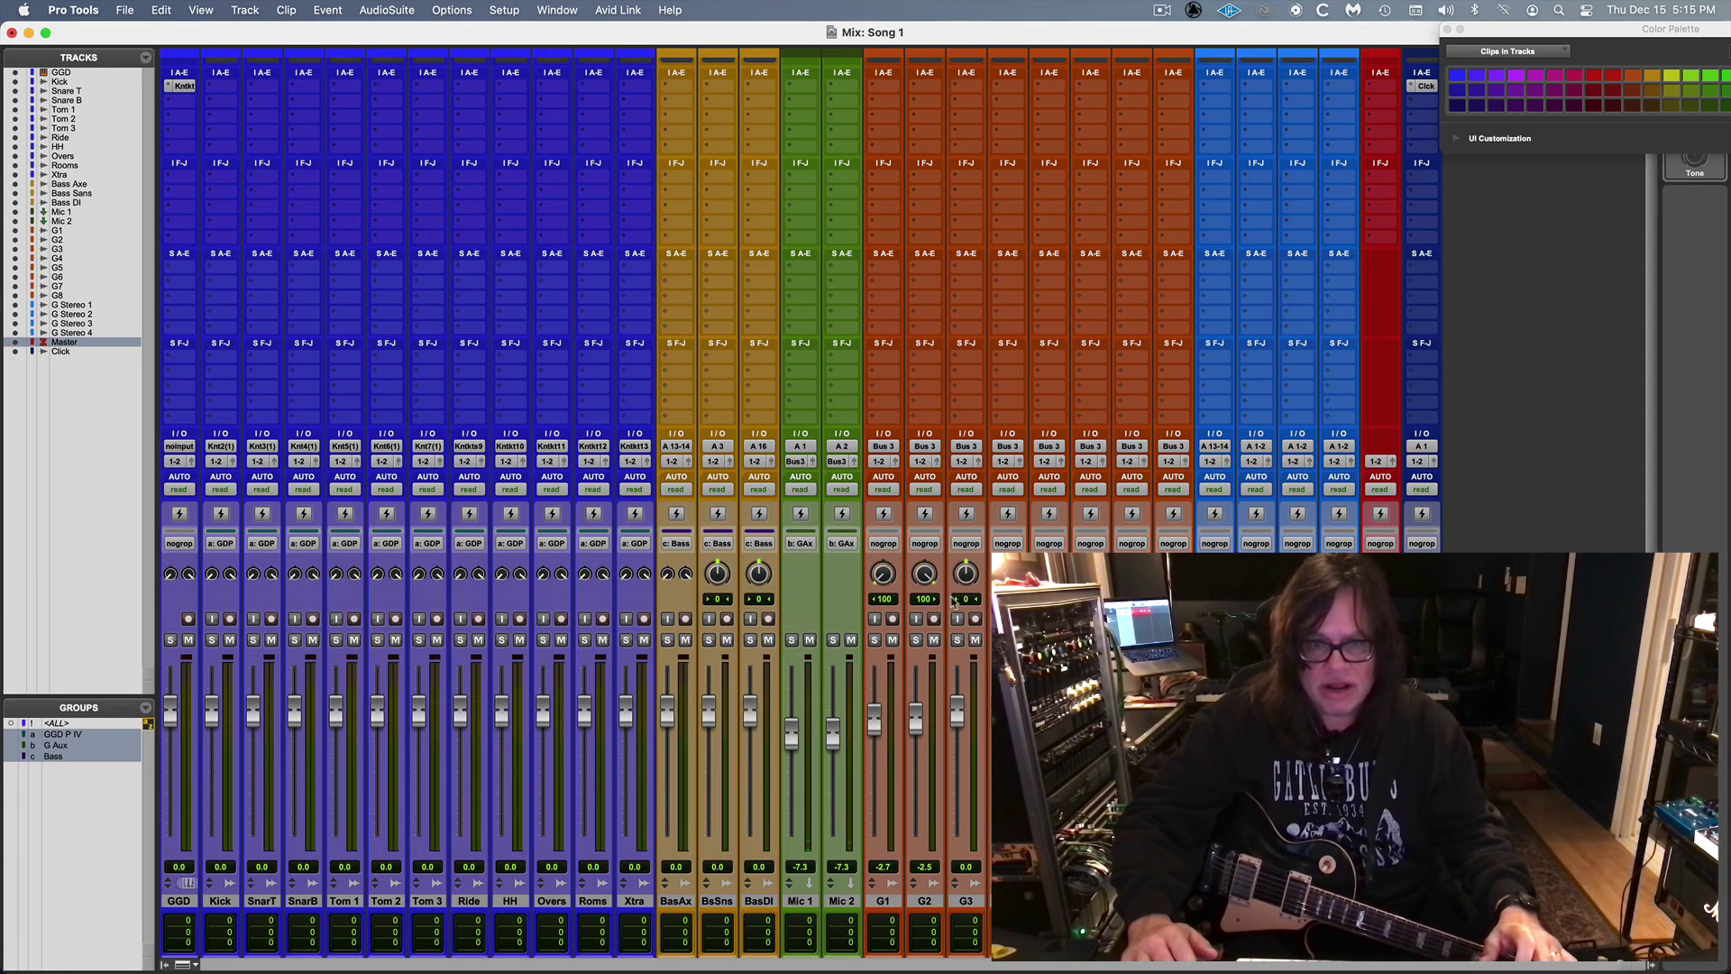
click(893, 619)
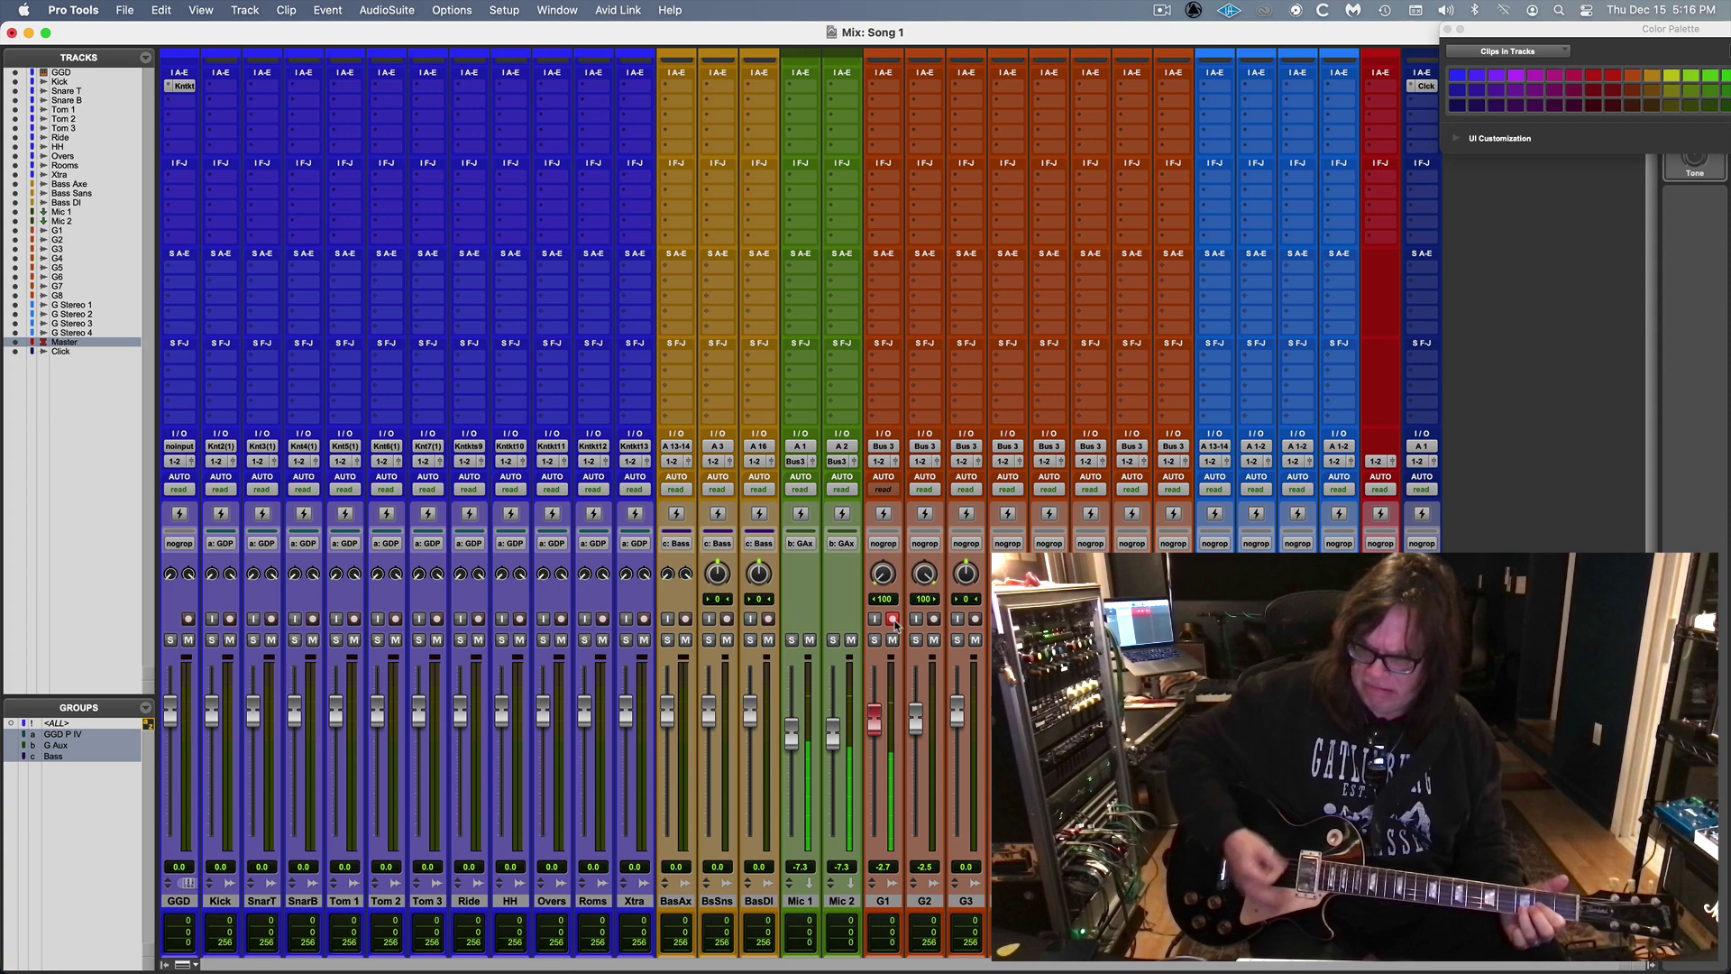
key(super+equal)
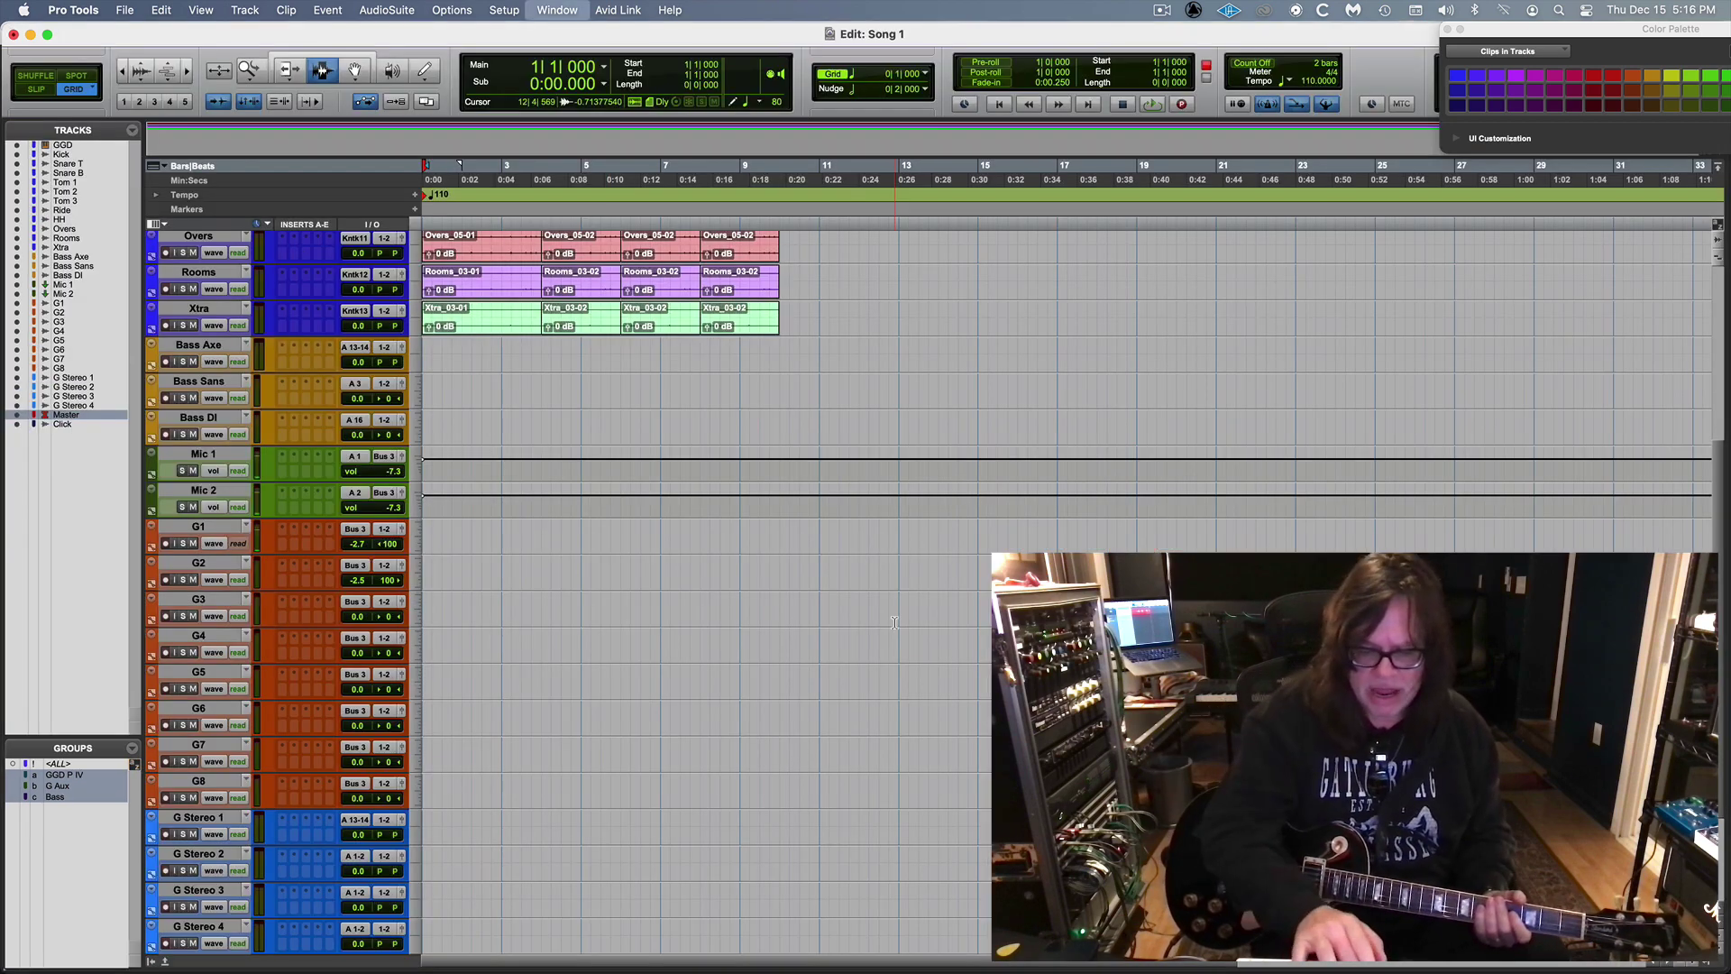
Step: Record two trial takes on G1 and undo both, re-arming the track in between
key(super+space)
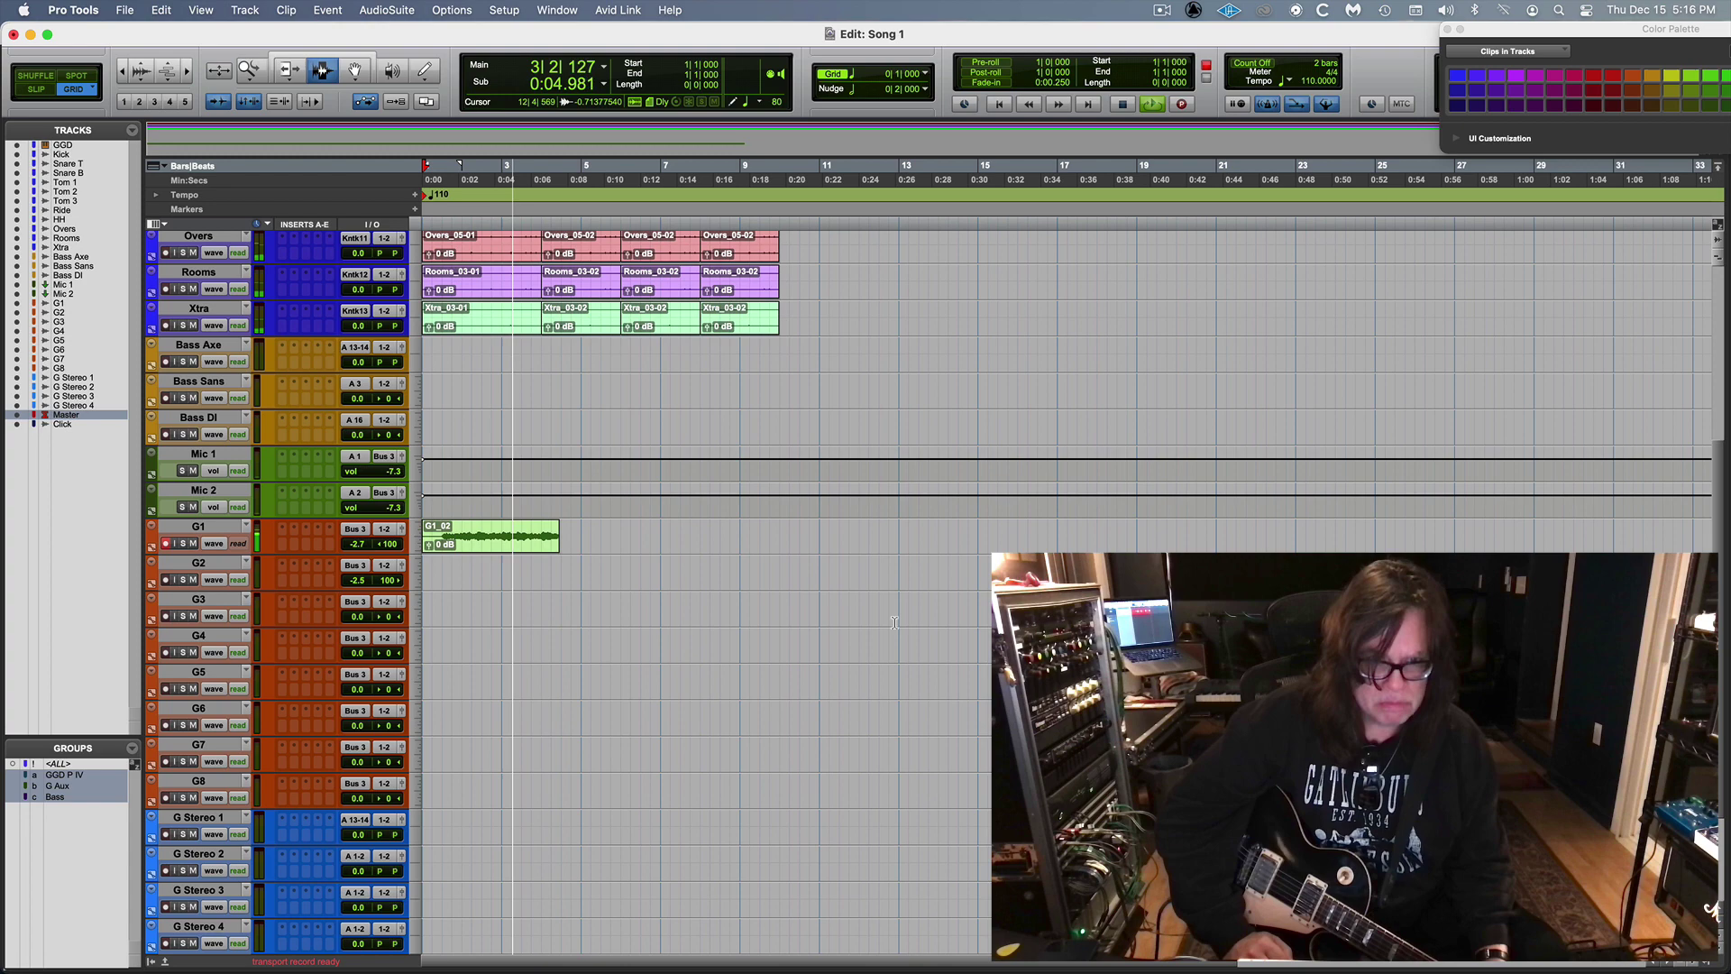
key(space)
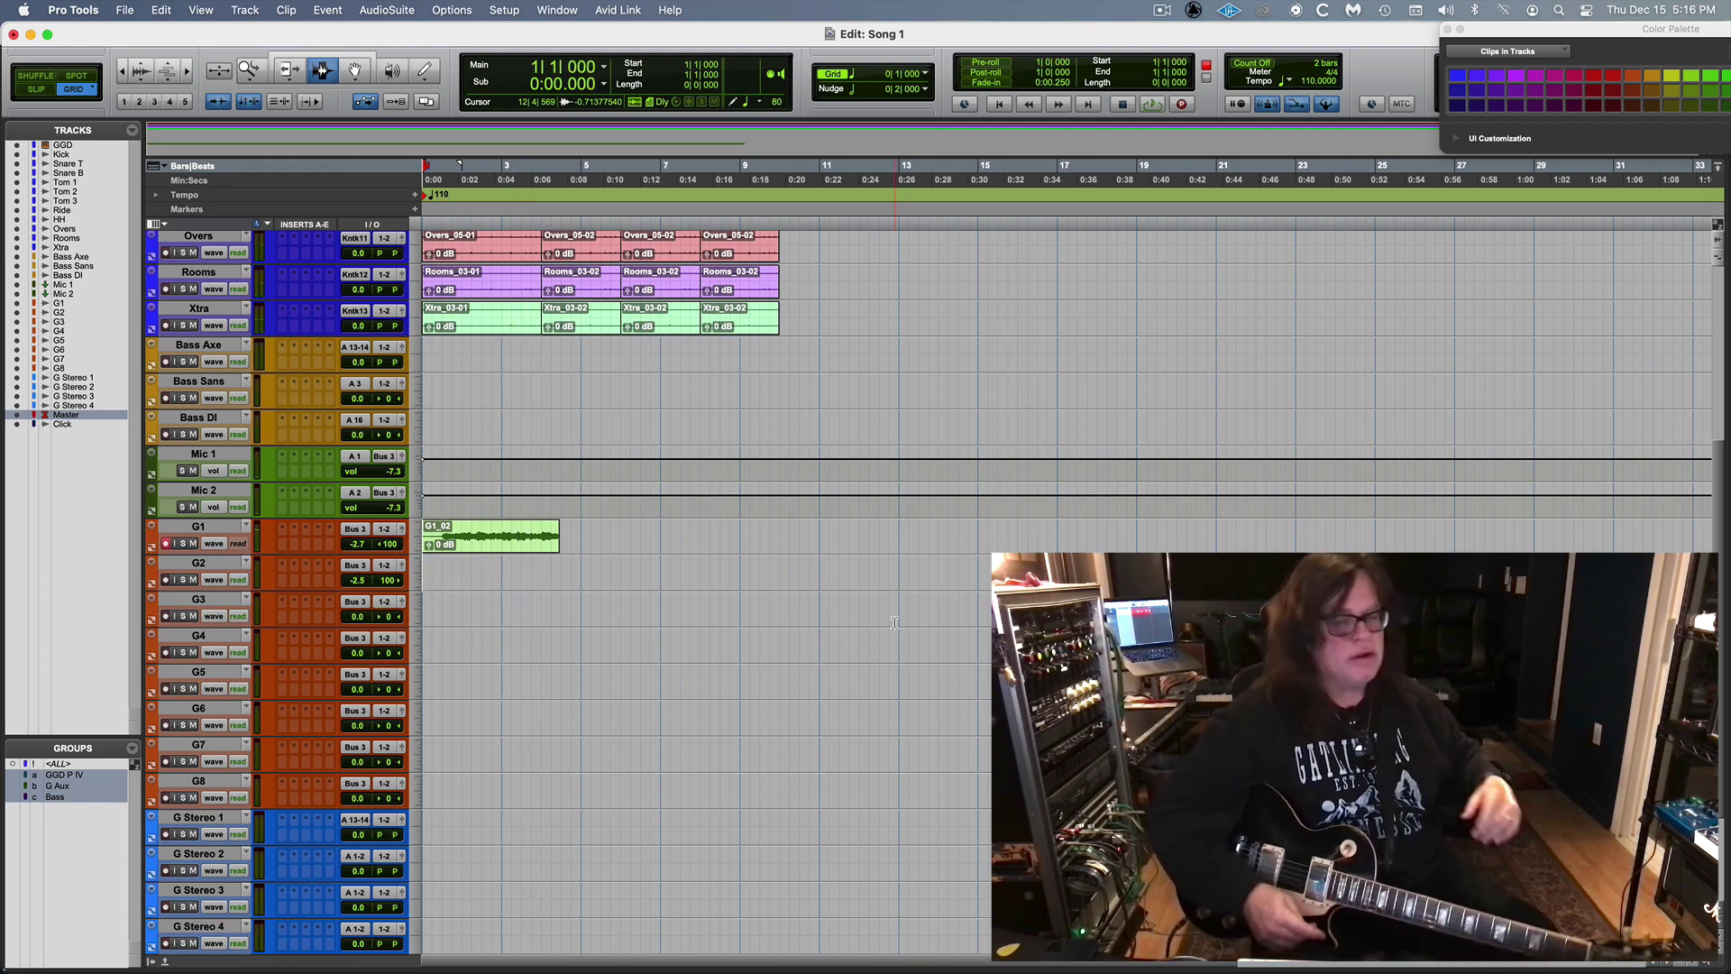
key(super+z)
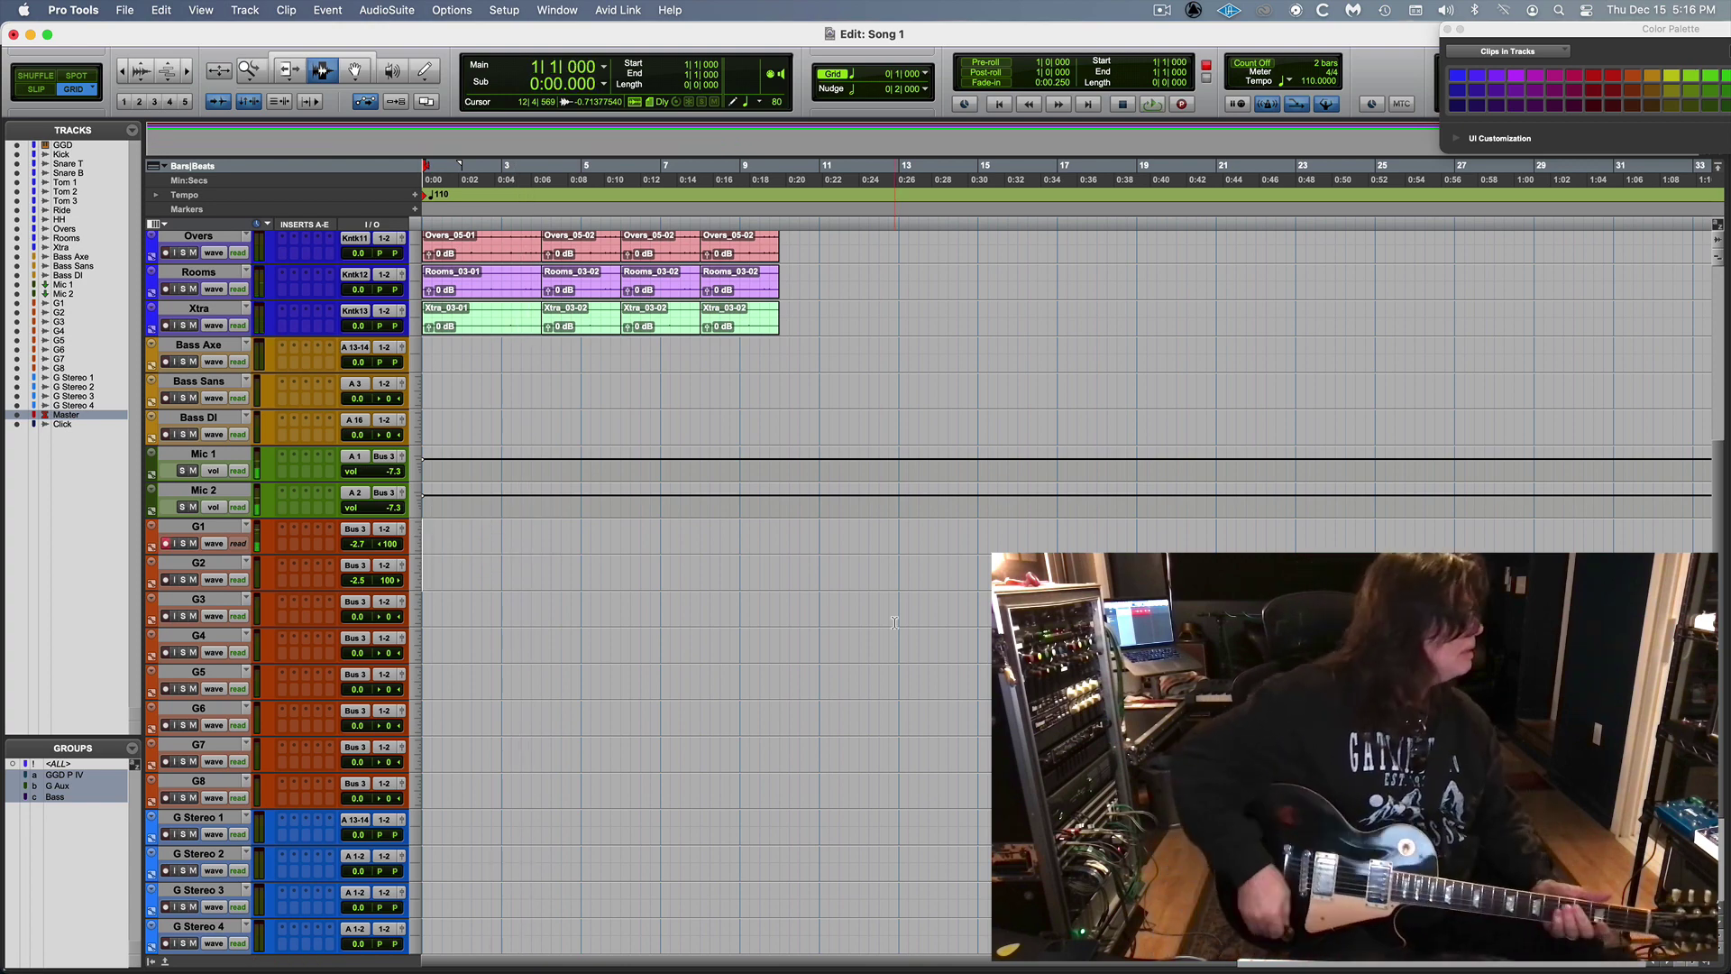
key(shift+r)
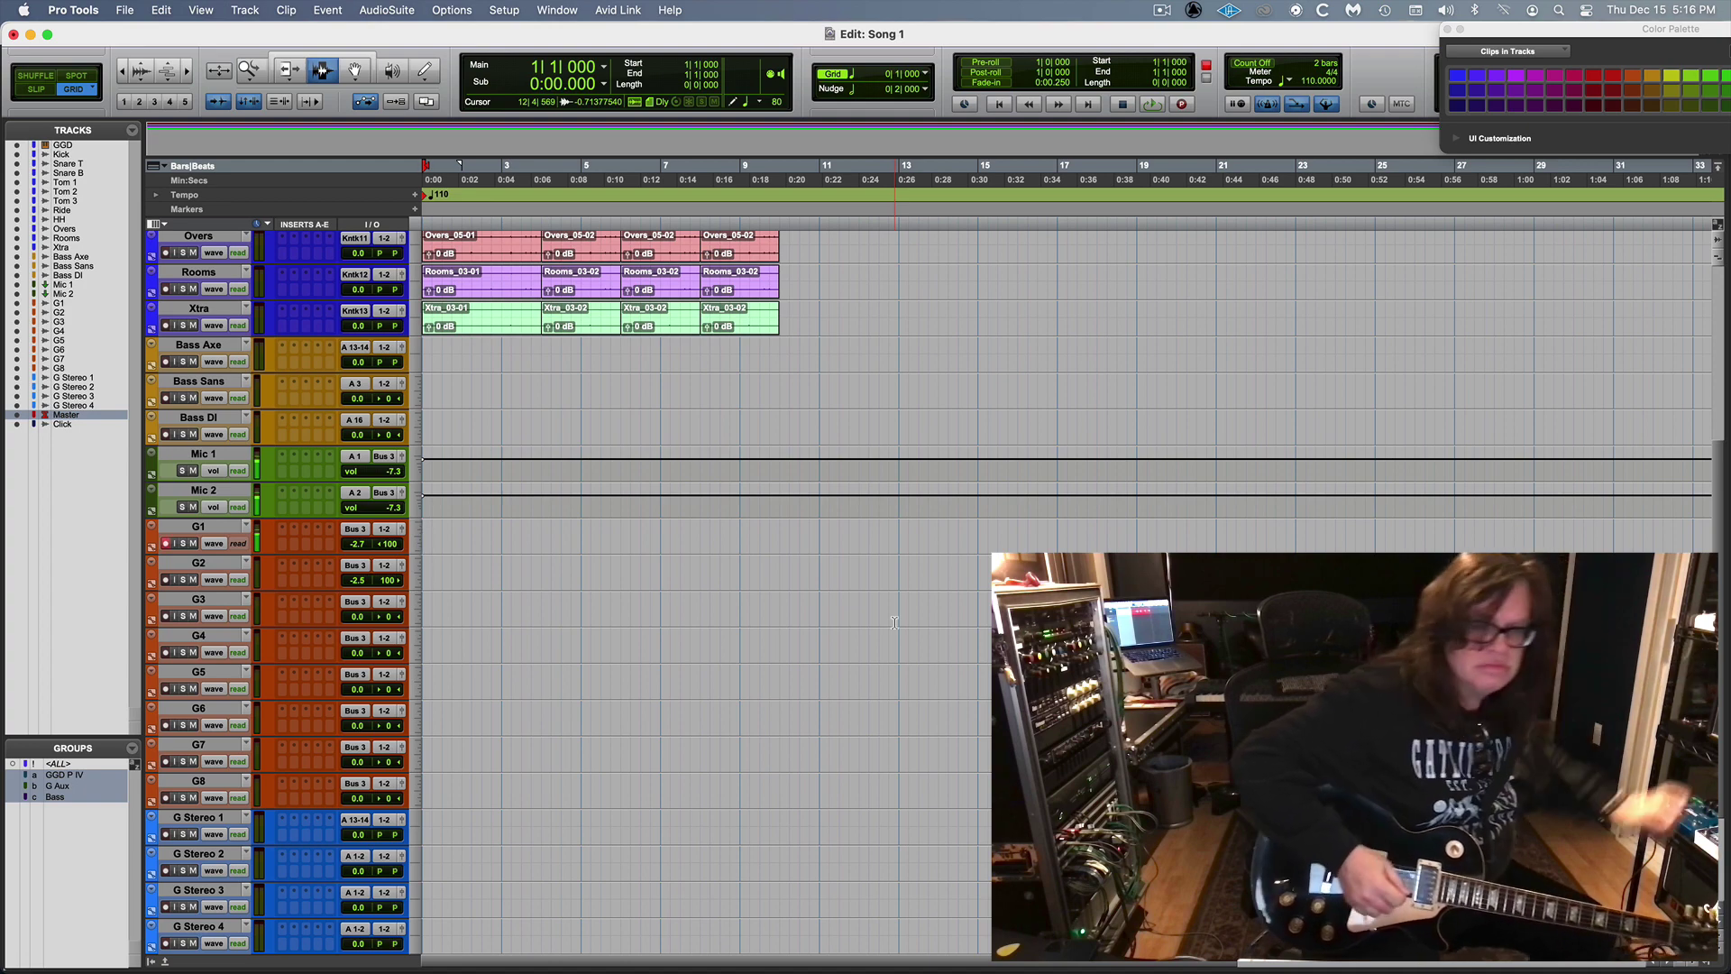
key(super+space)
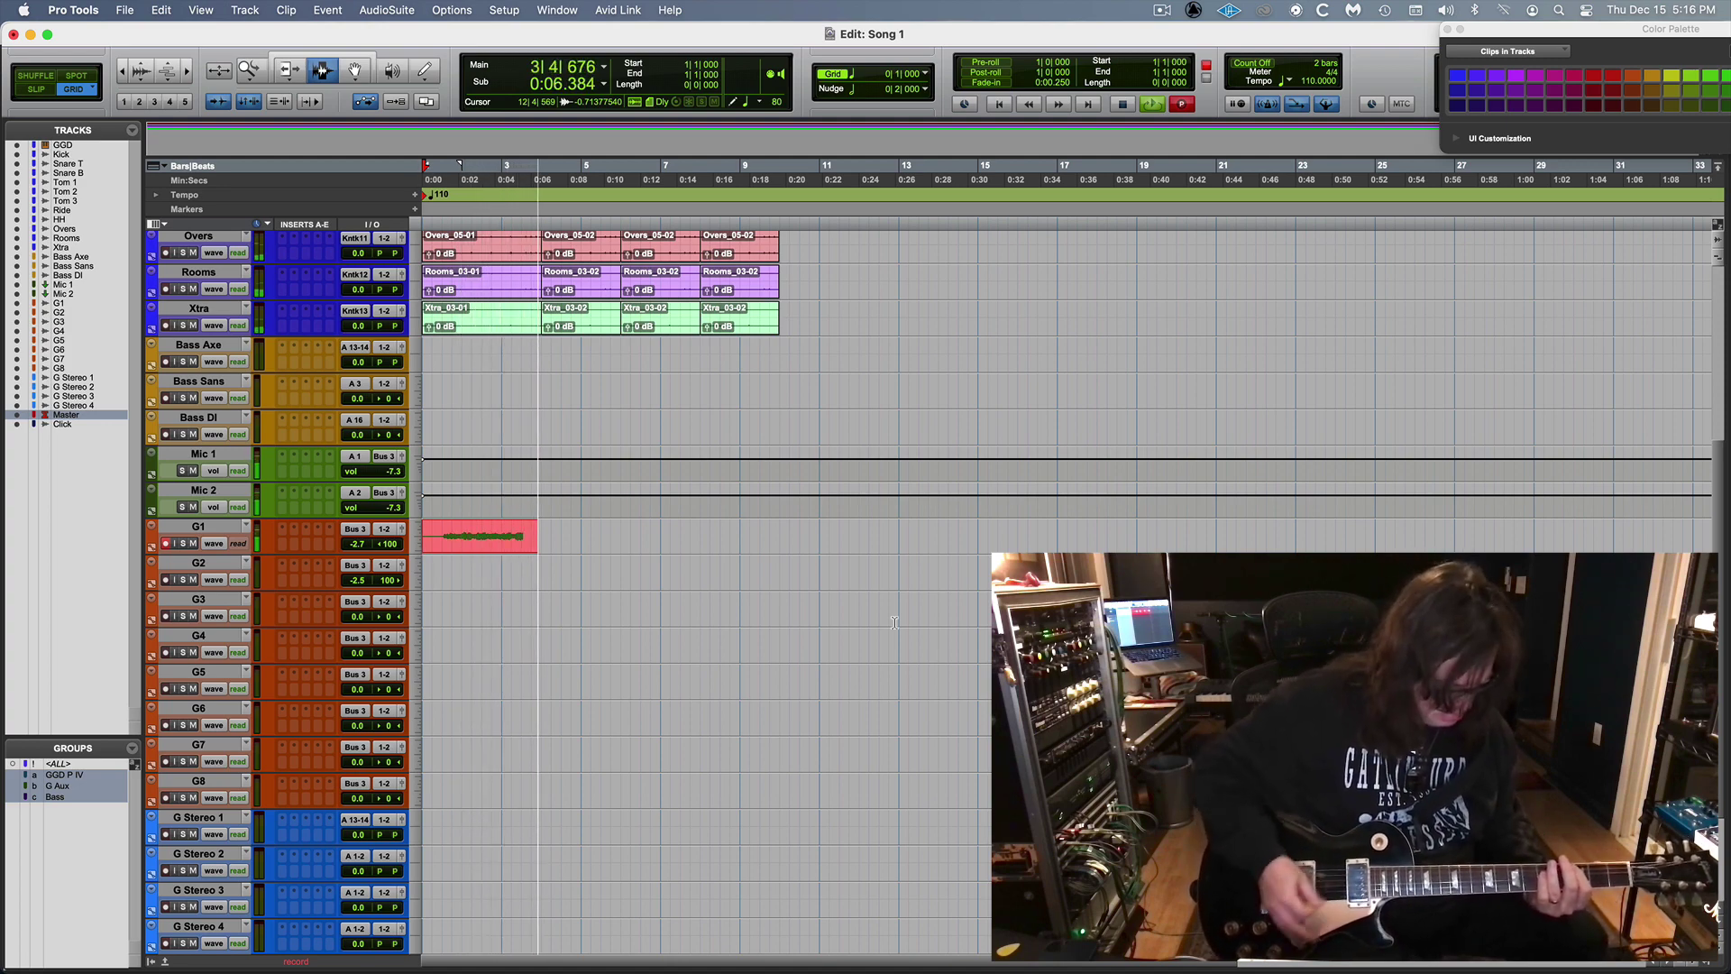
key(space)
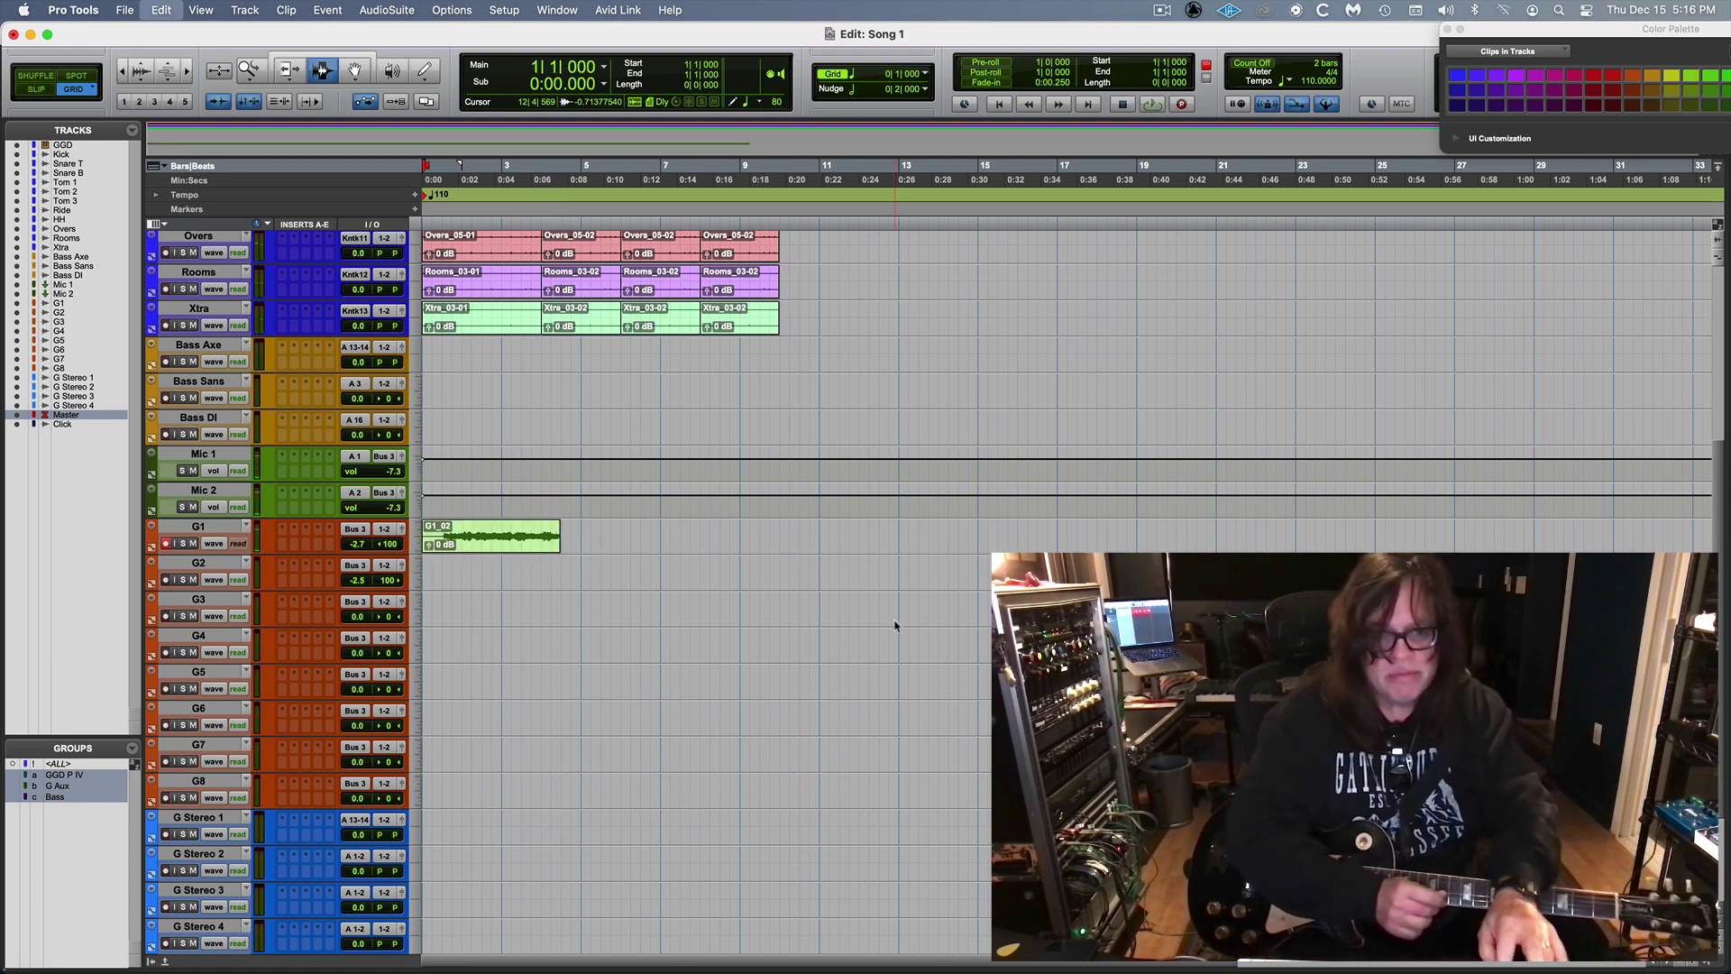
key(super+z)
Step: Record and discard one more attempt, then record and keep the G1_02 take
key(super+space)
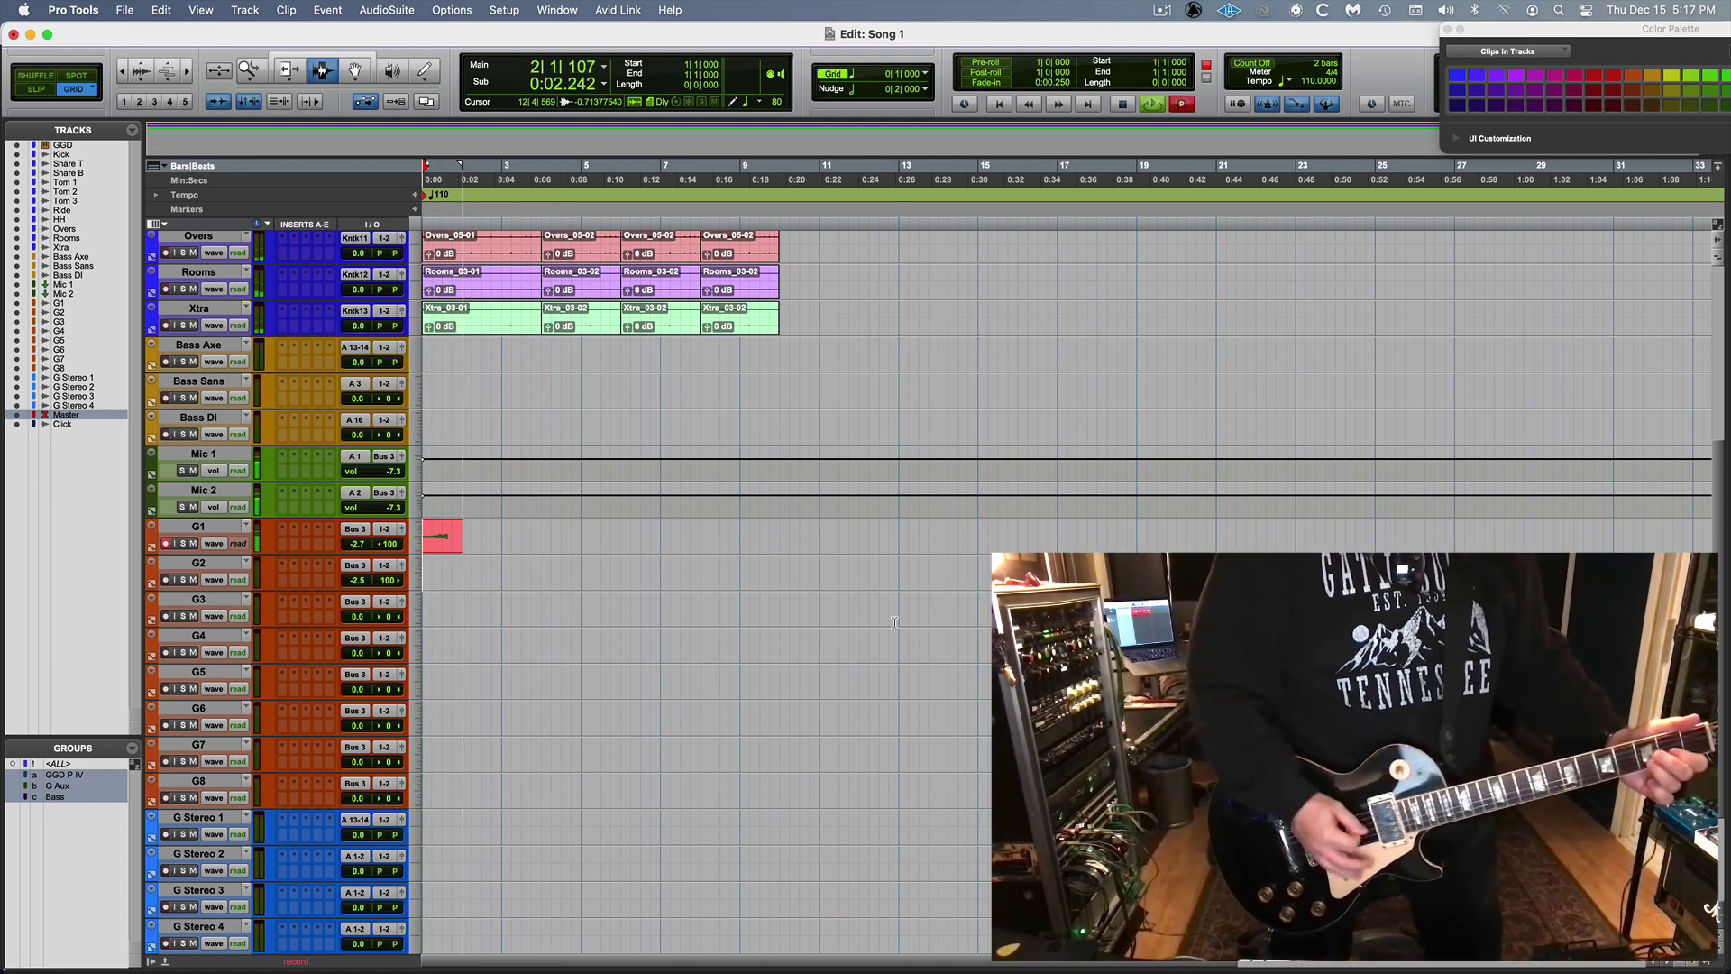
key(space)
key(super+z)
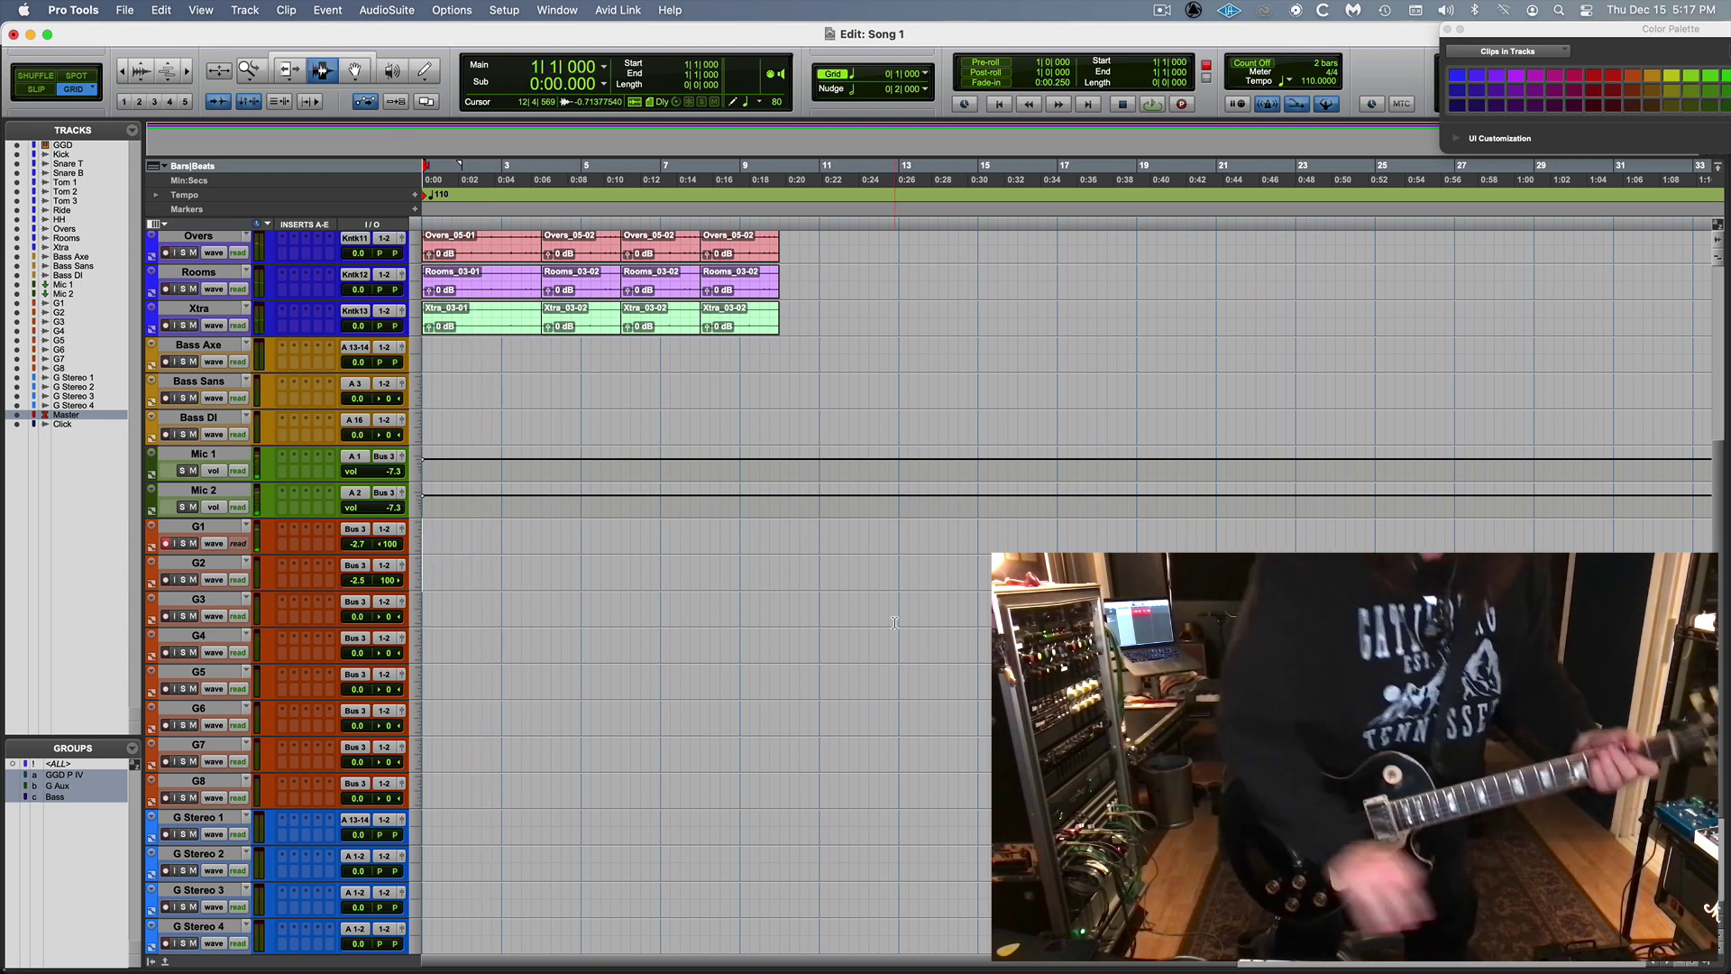
key(super+space)
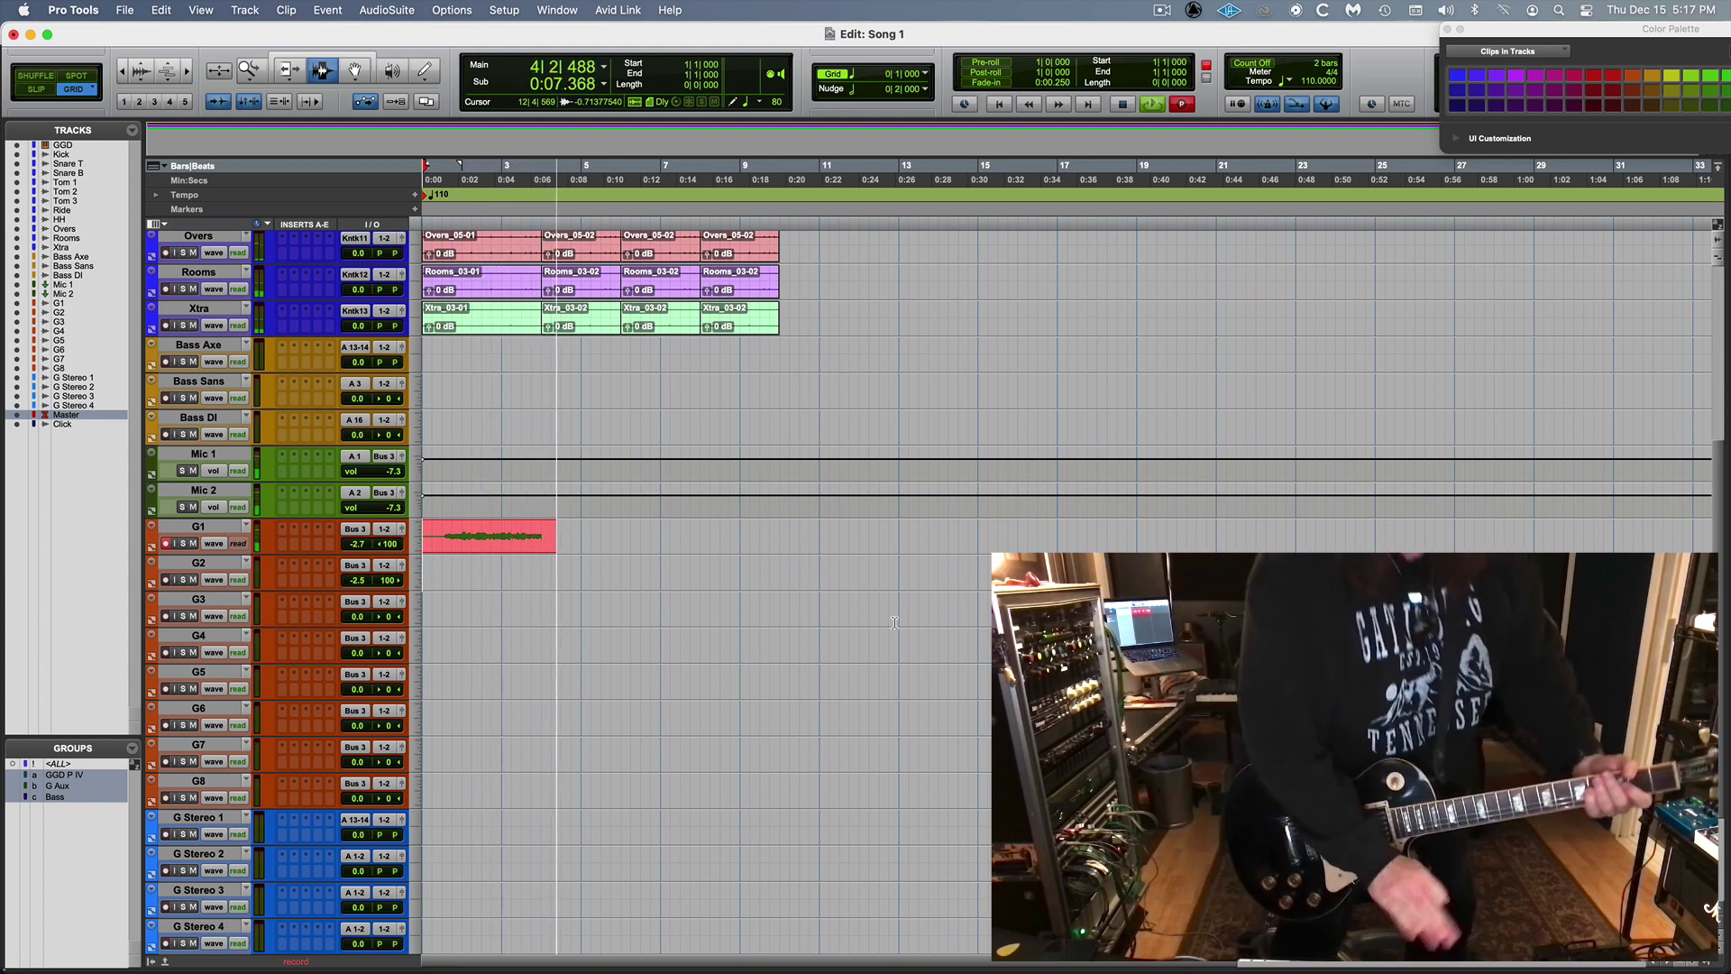
key(space)
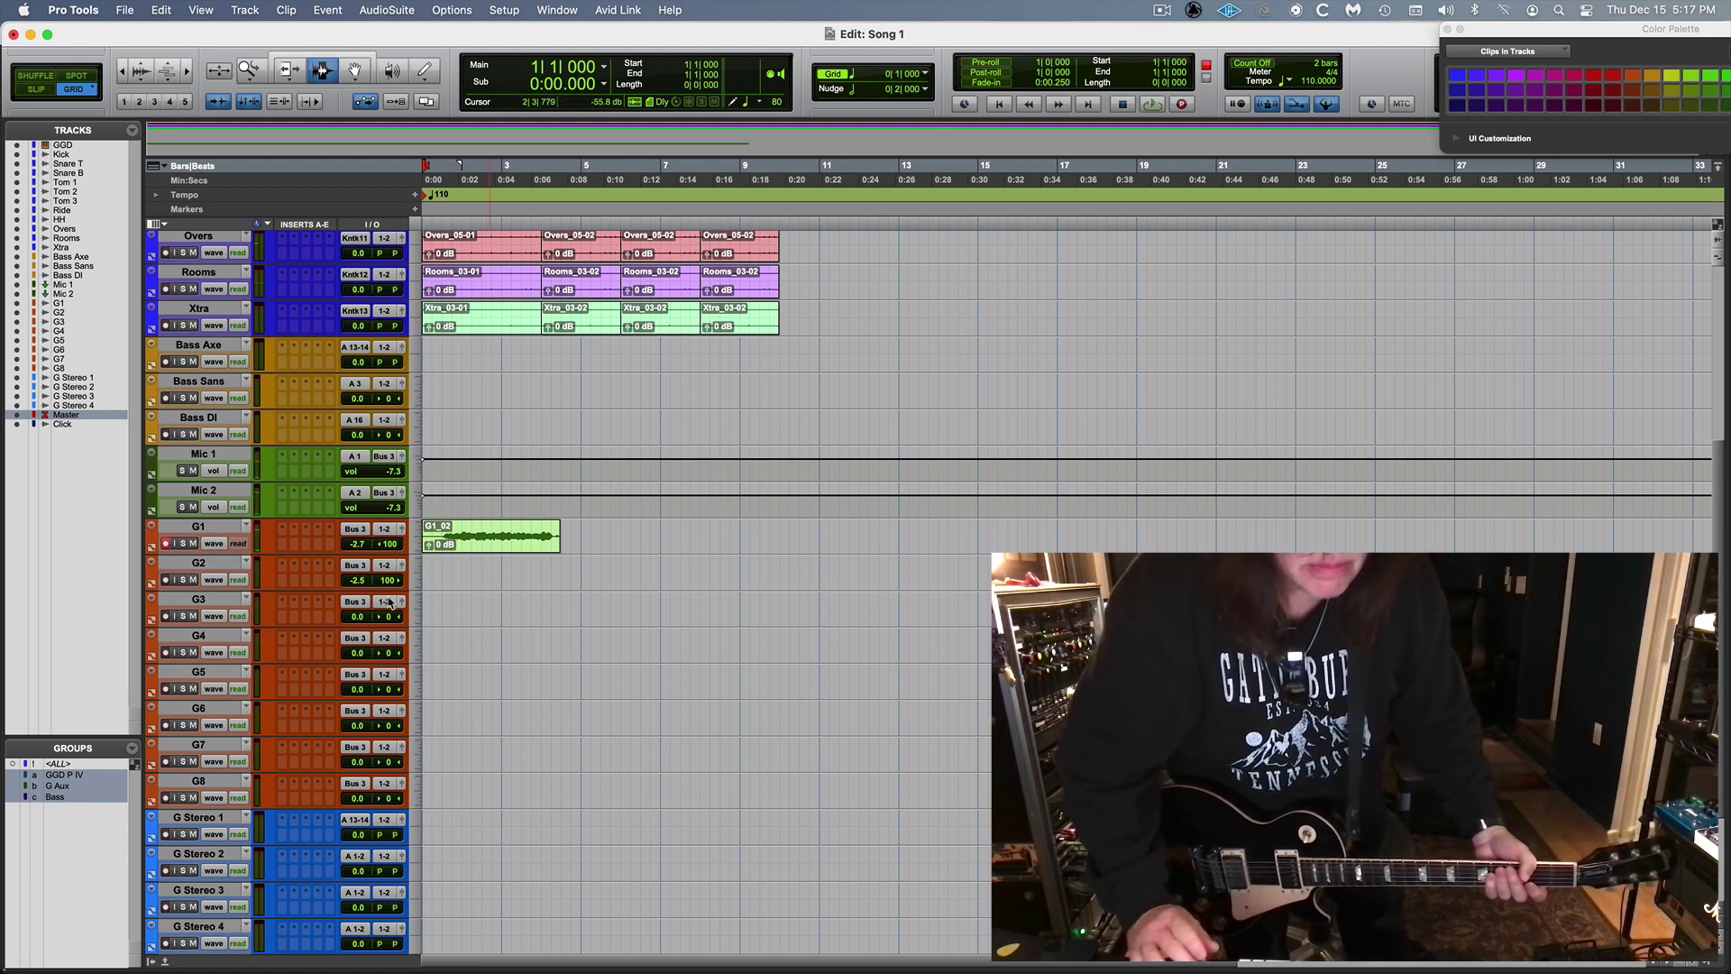
Step: Disarm G1, arm G2 and record the G2_02 guitar take
click(166, 543)
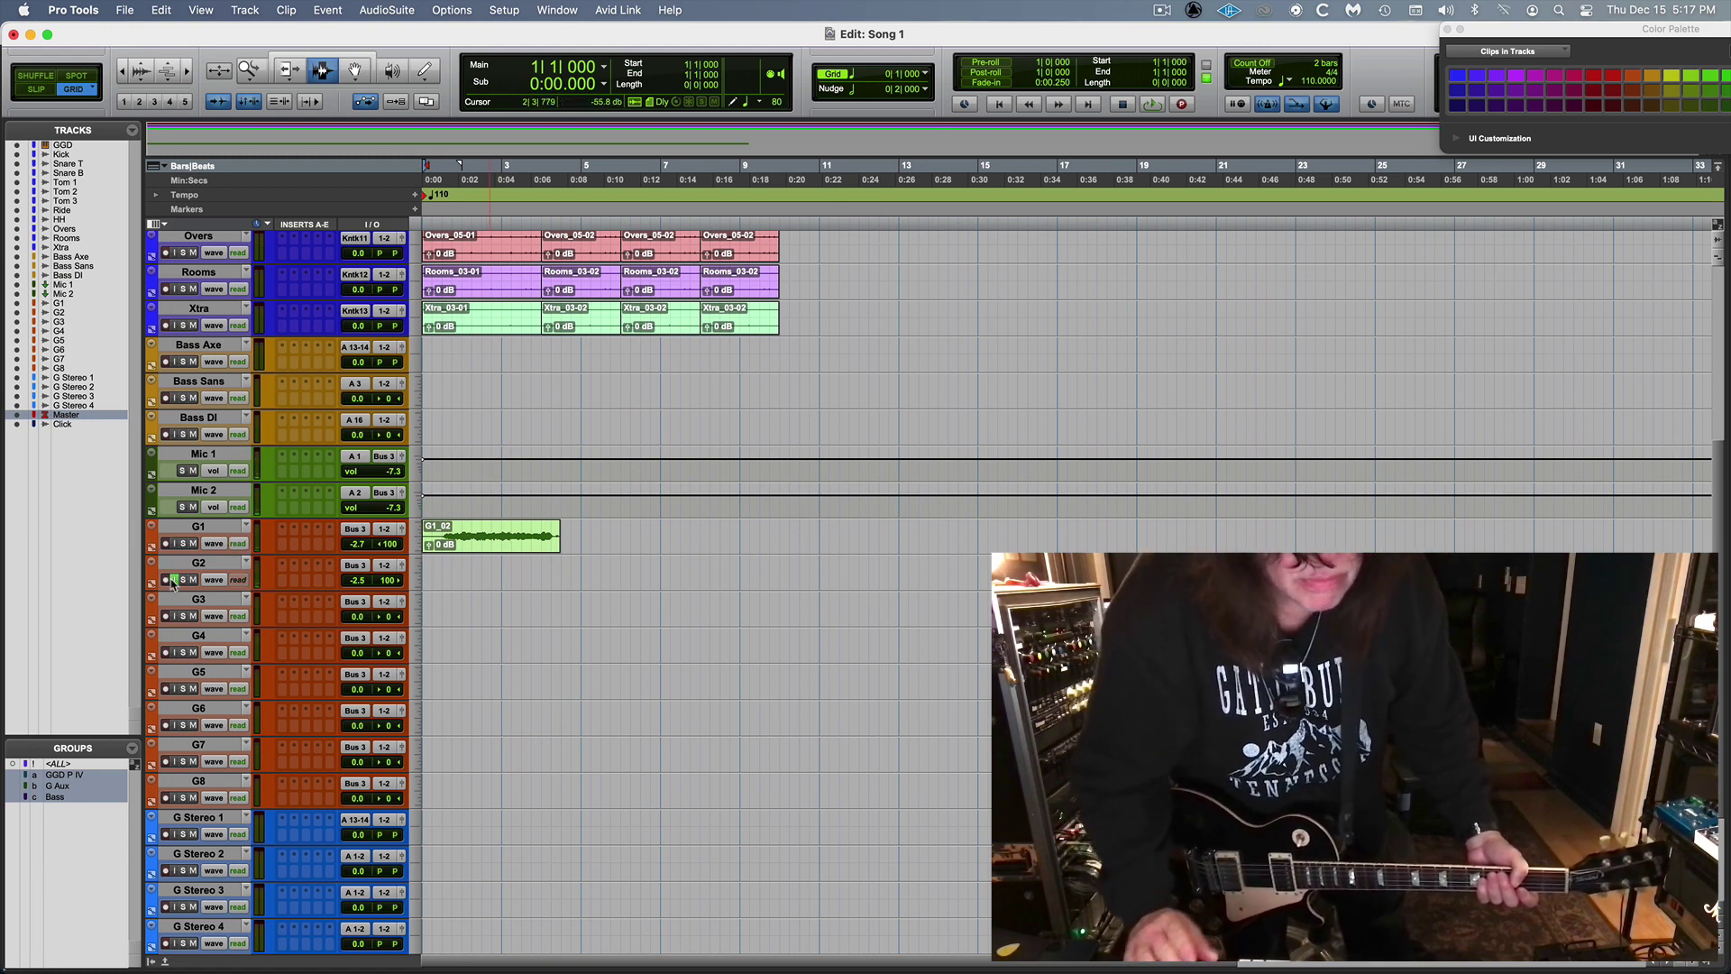
click(166, 579)
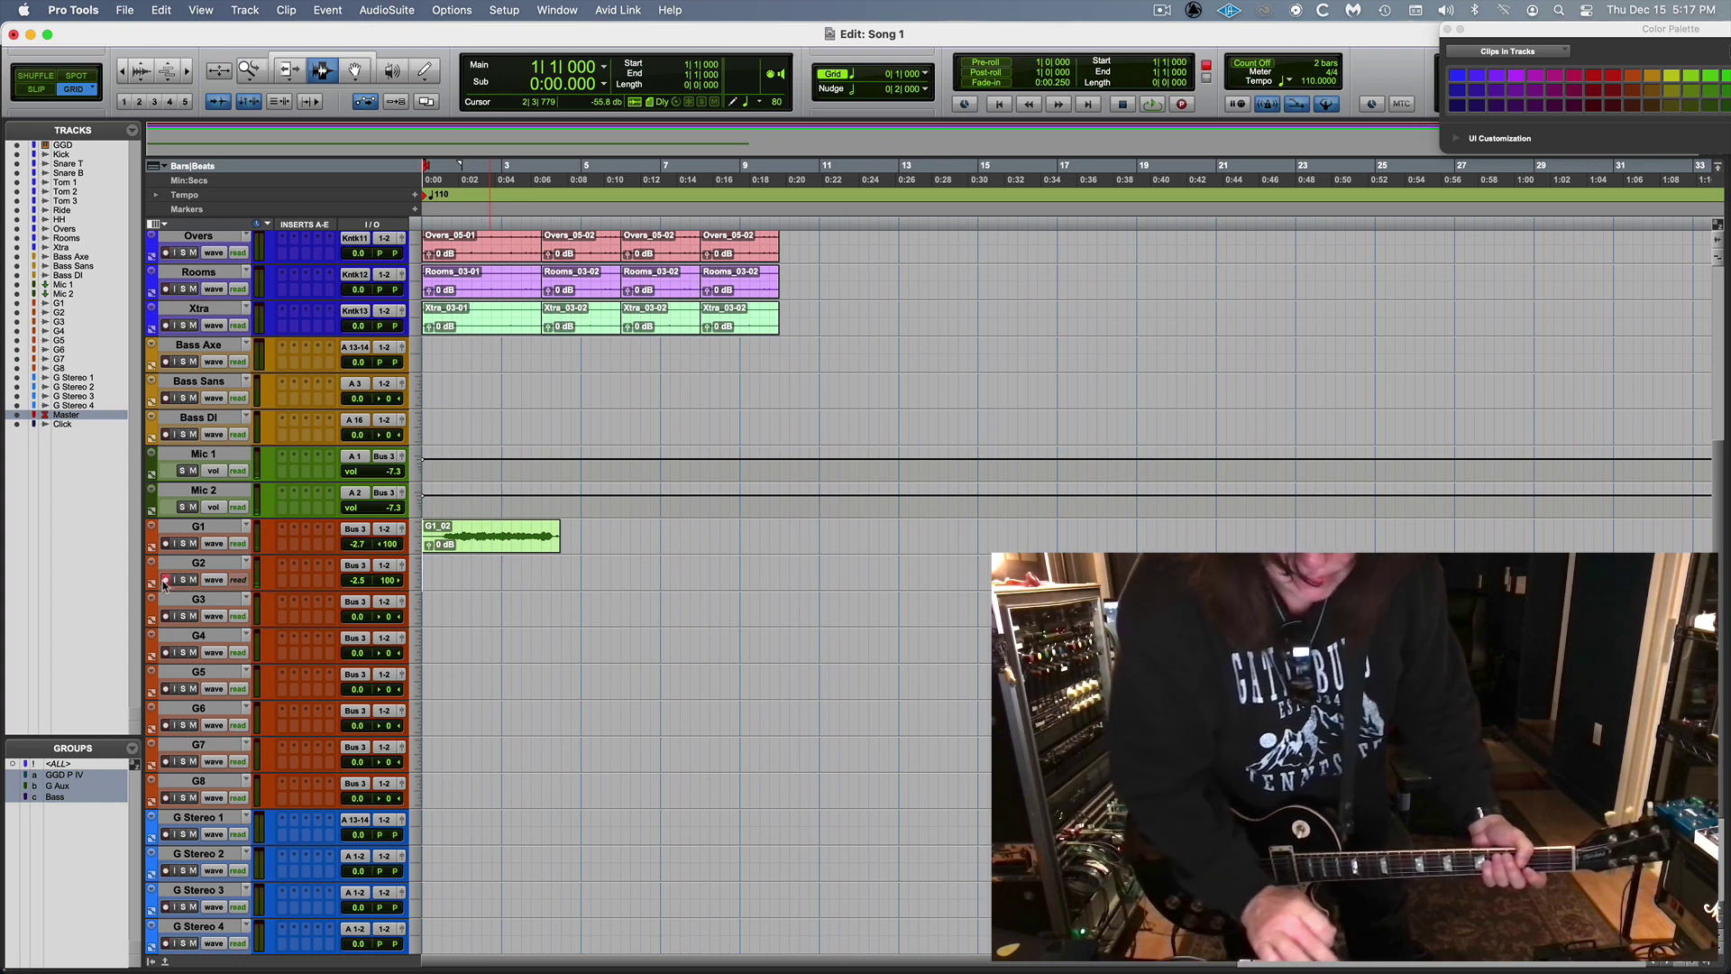
key(super+space)
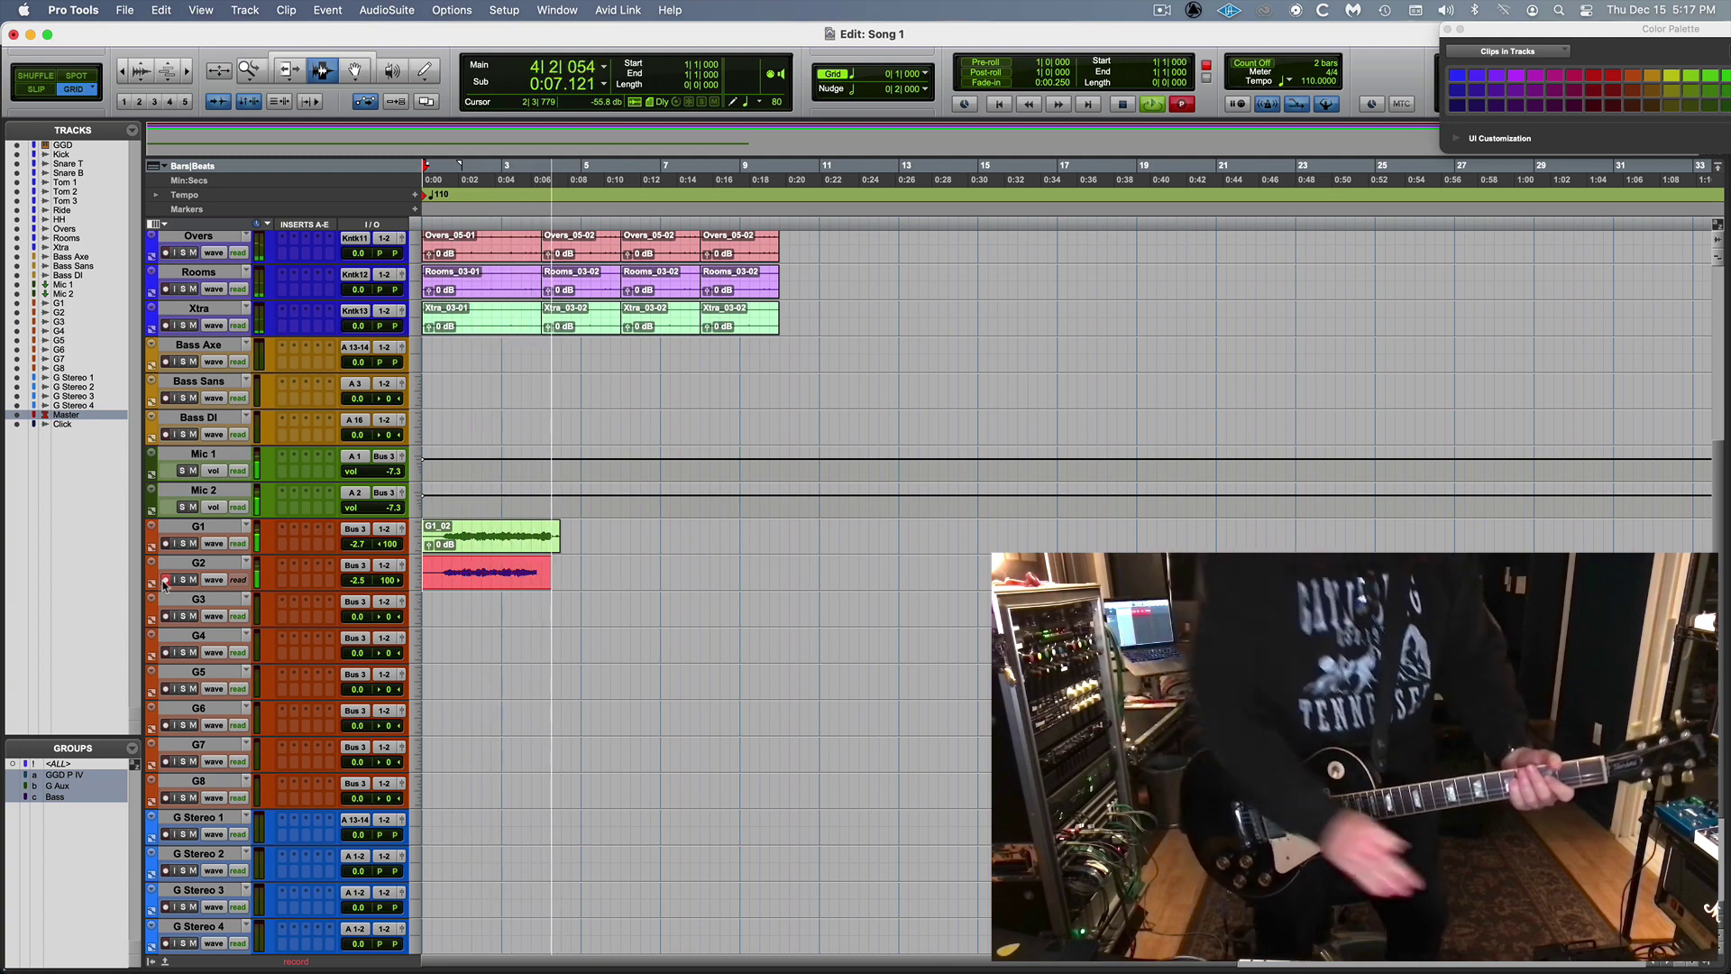
key(space)
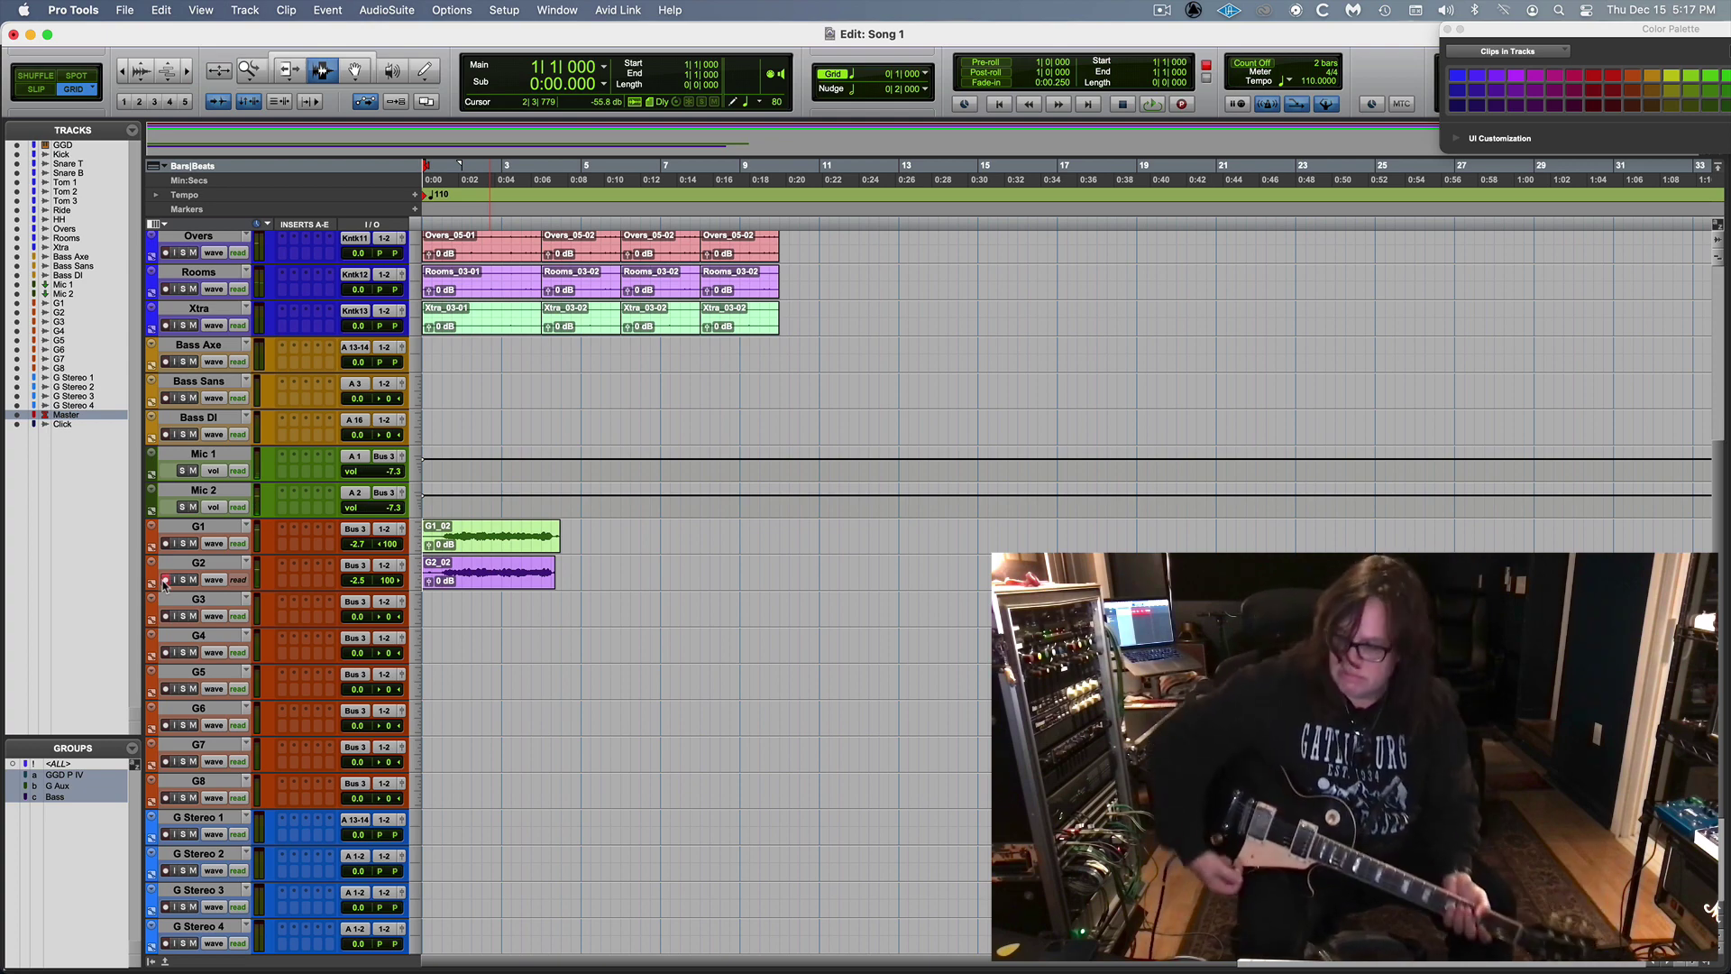
Step: Repeat bars 2–4 of the G1_02 and G2_02 takes three times, then play back
click(456, 546)
key(super+bracketright)
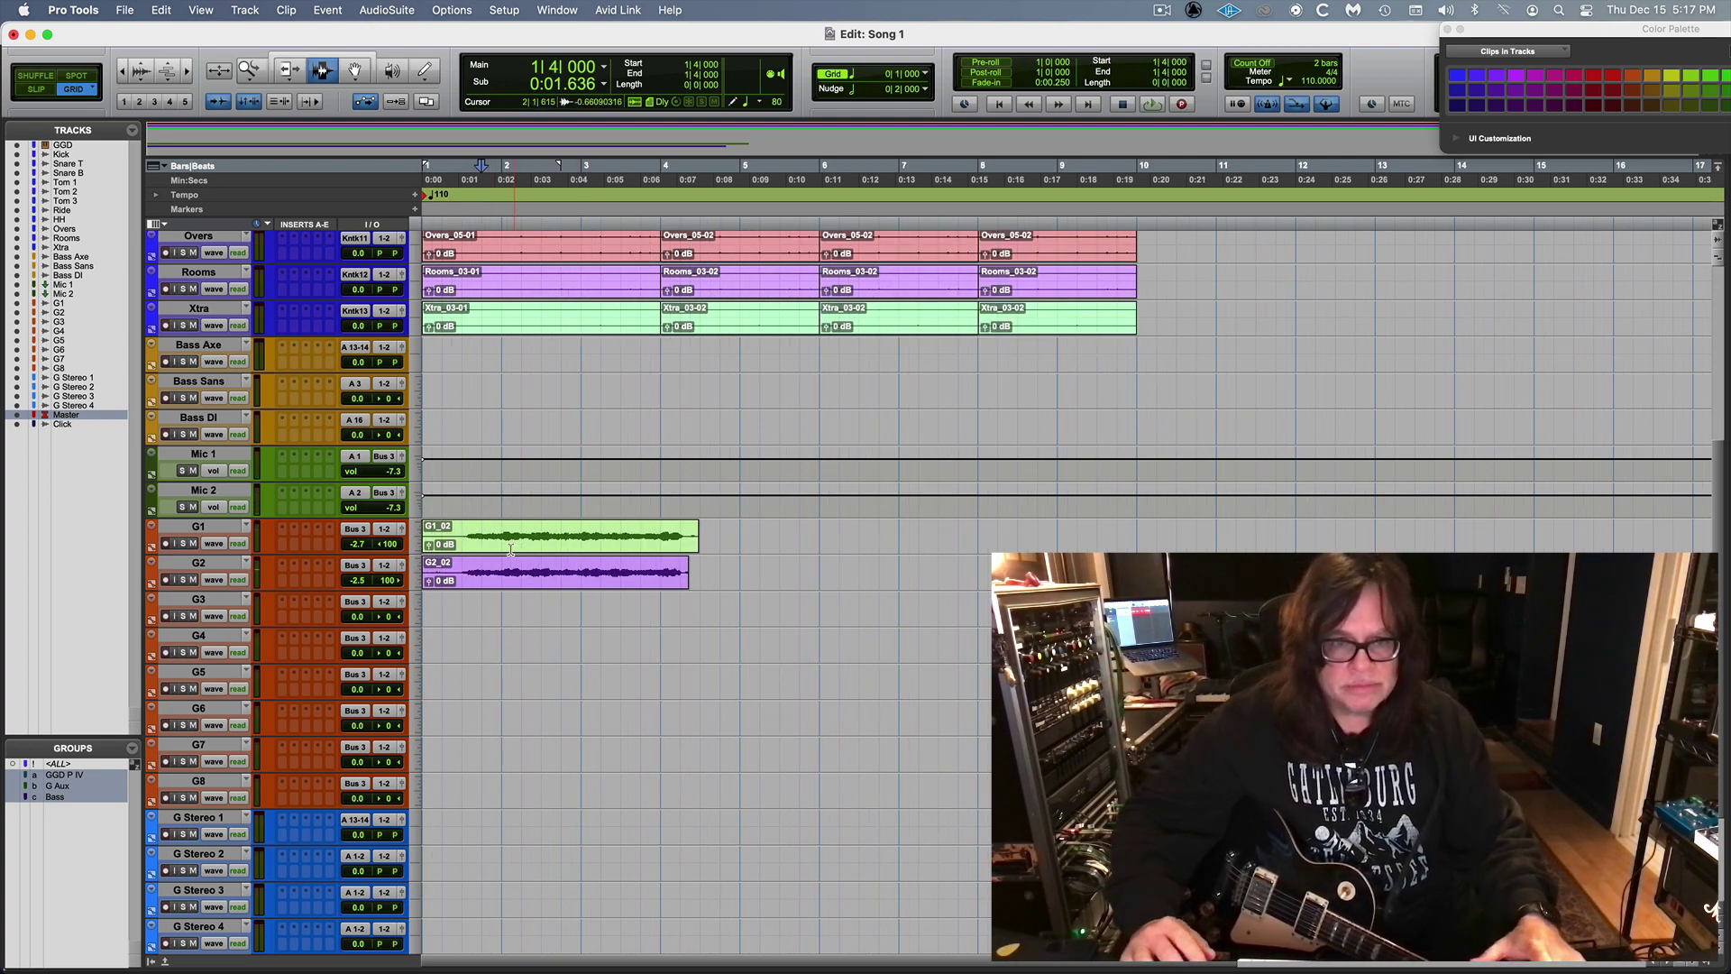
drag(508, 554, 662, 591)
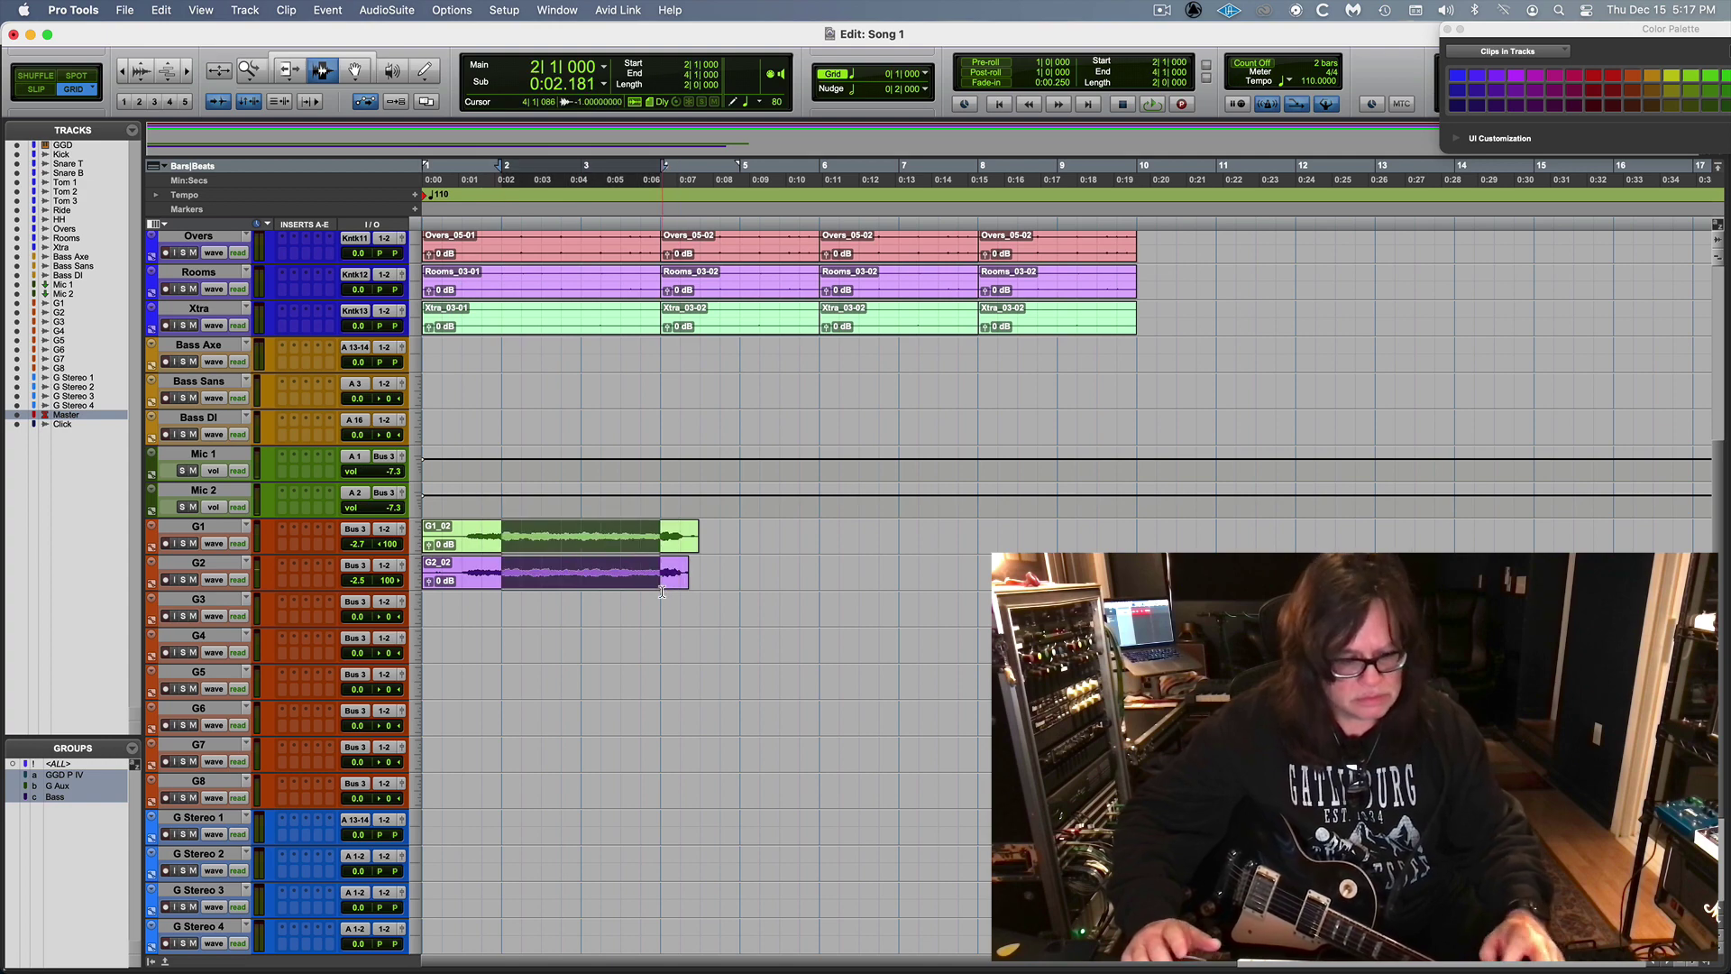
key(alt+r)
text(3)
key(Return)
key(Return)
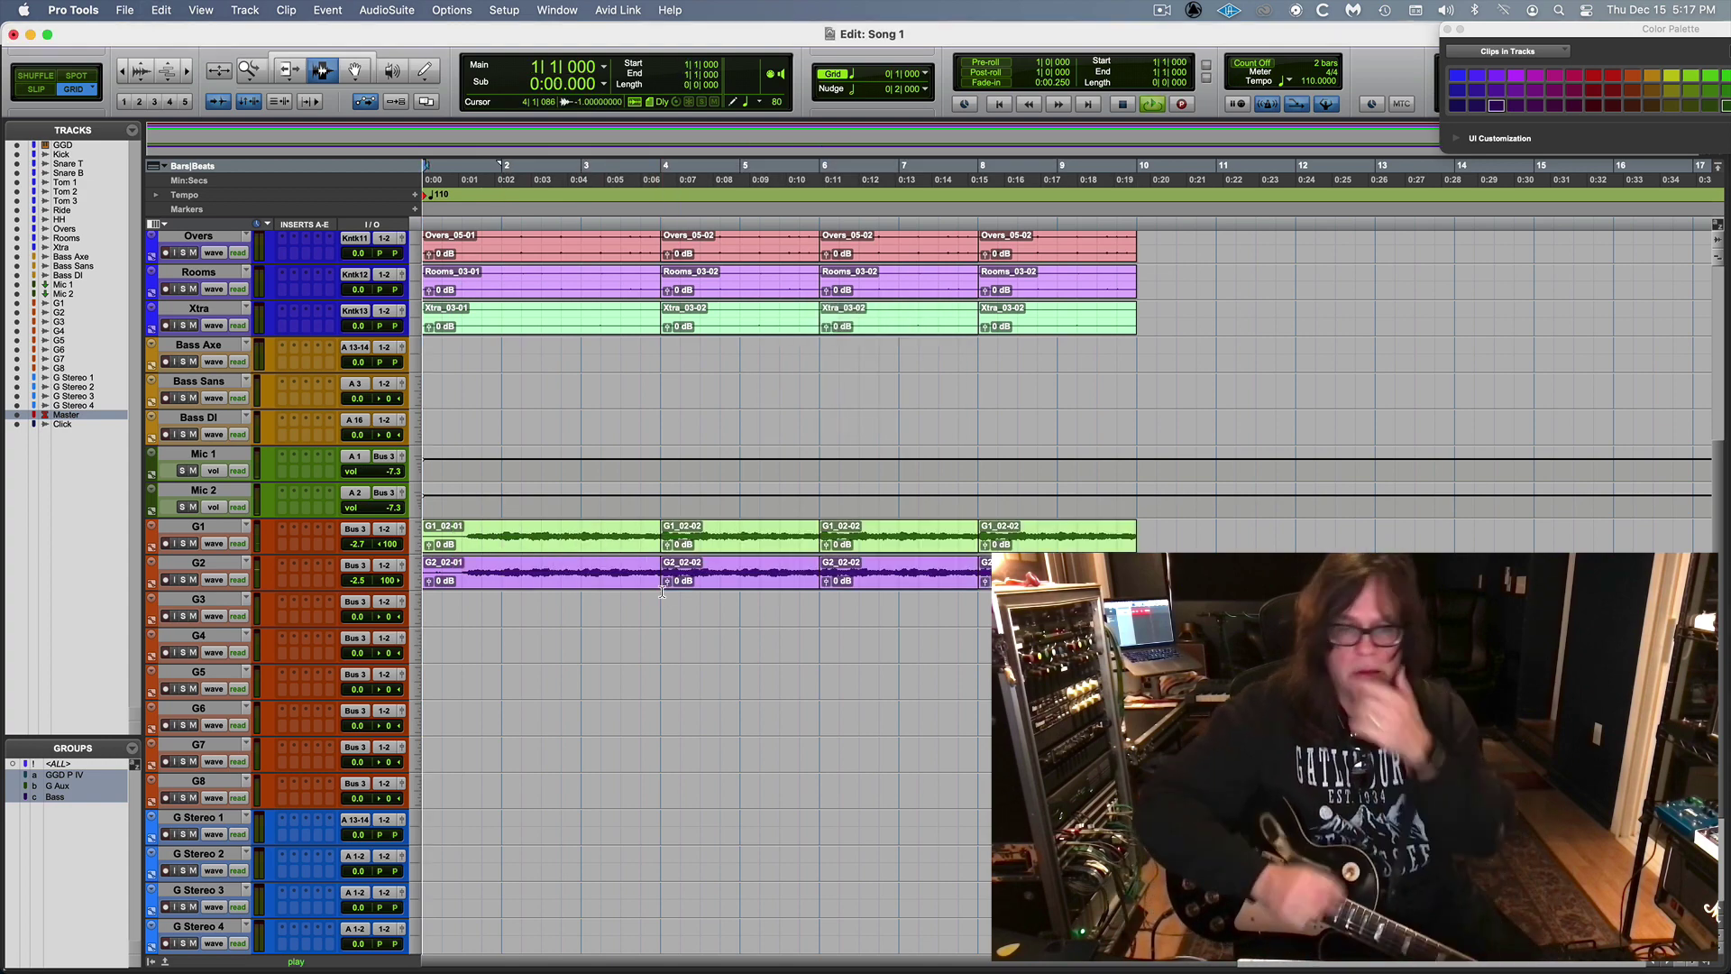
key(space)
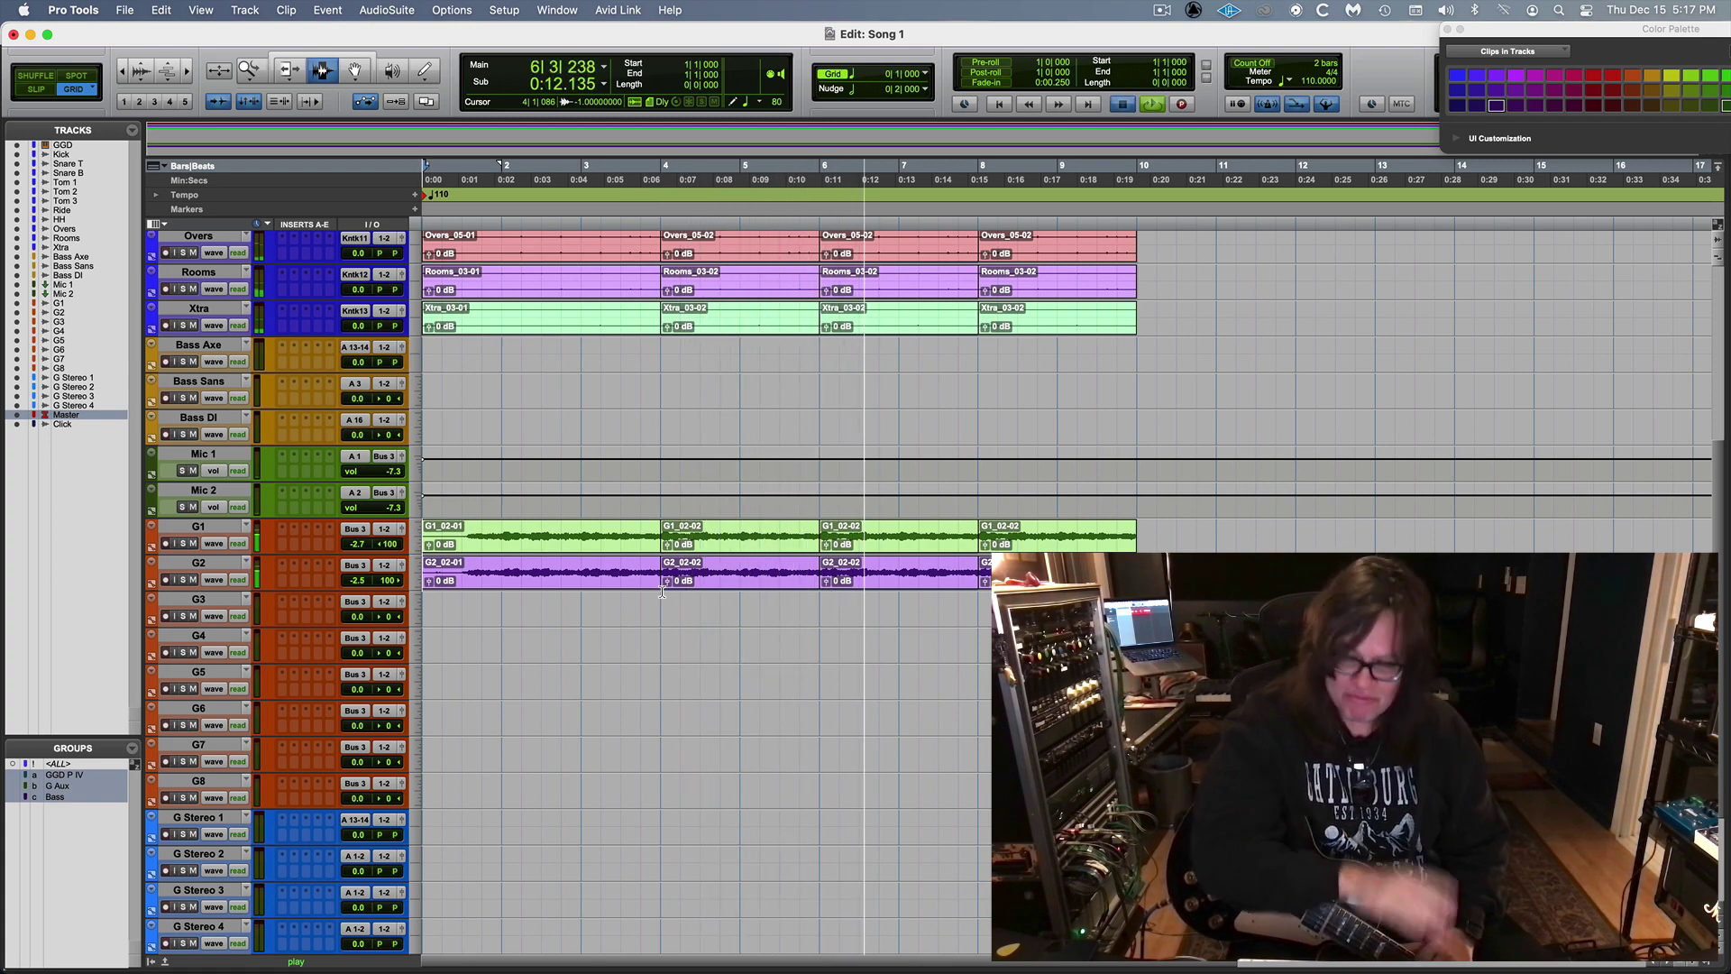
key(space)
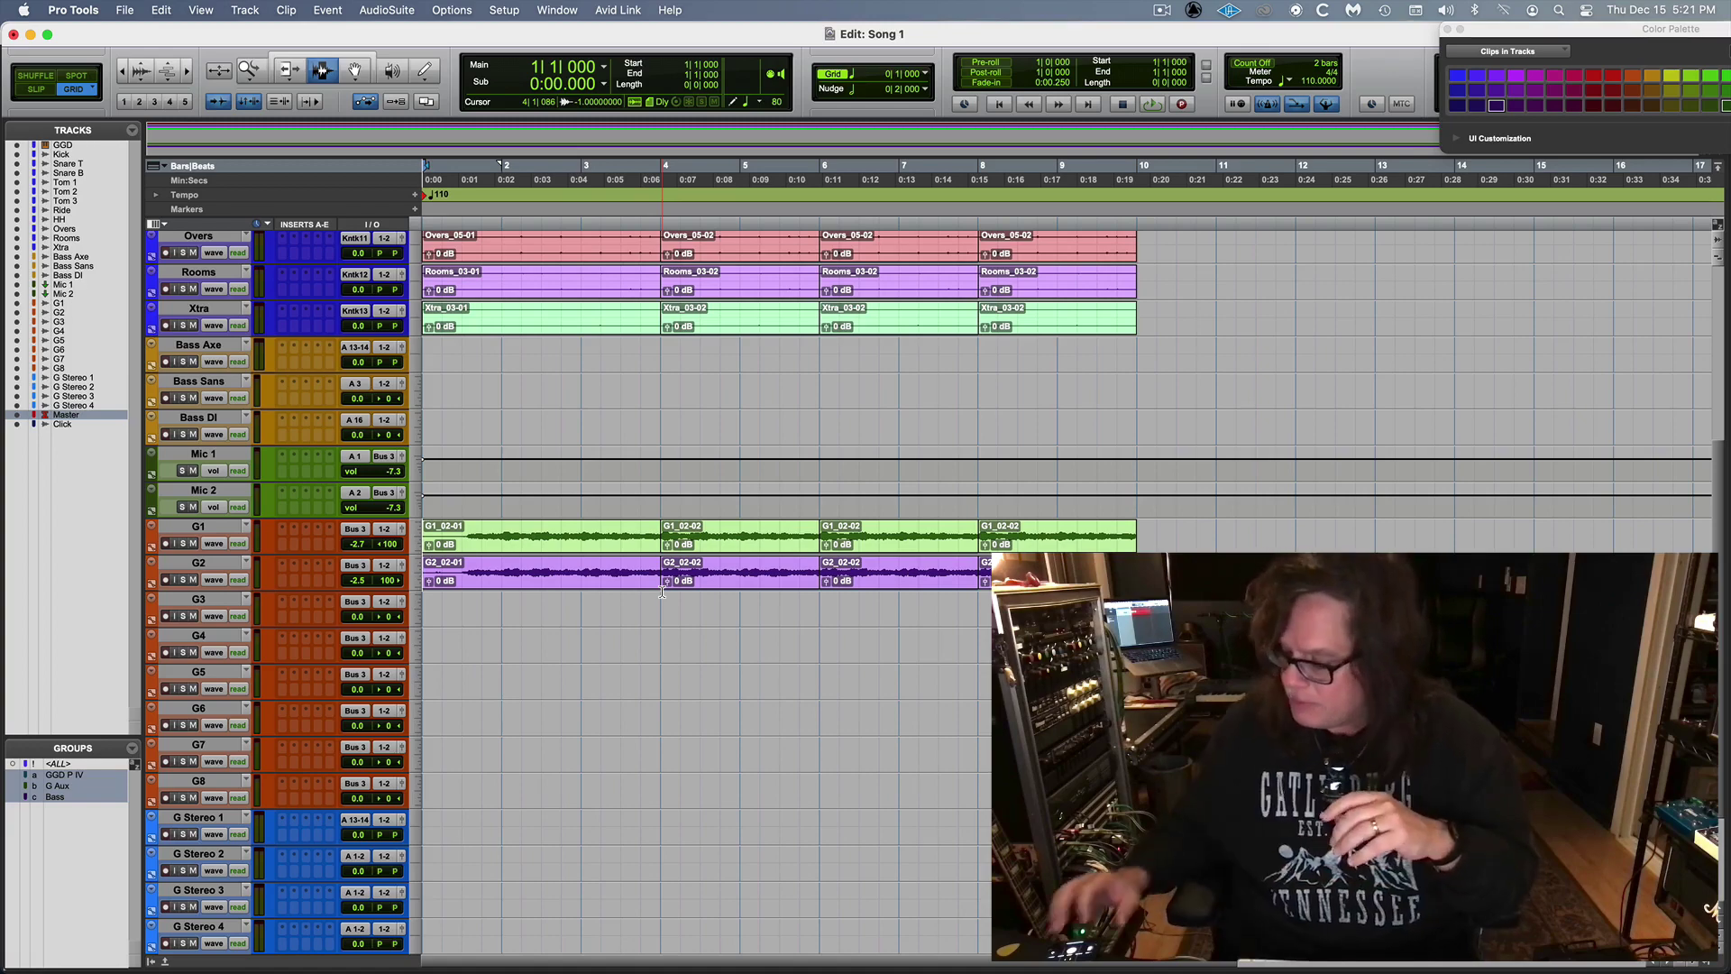
key(space)
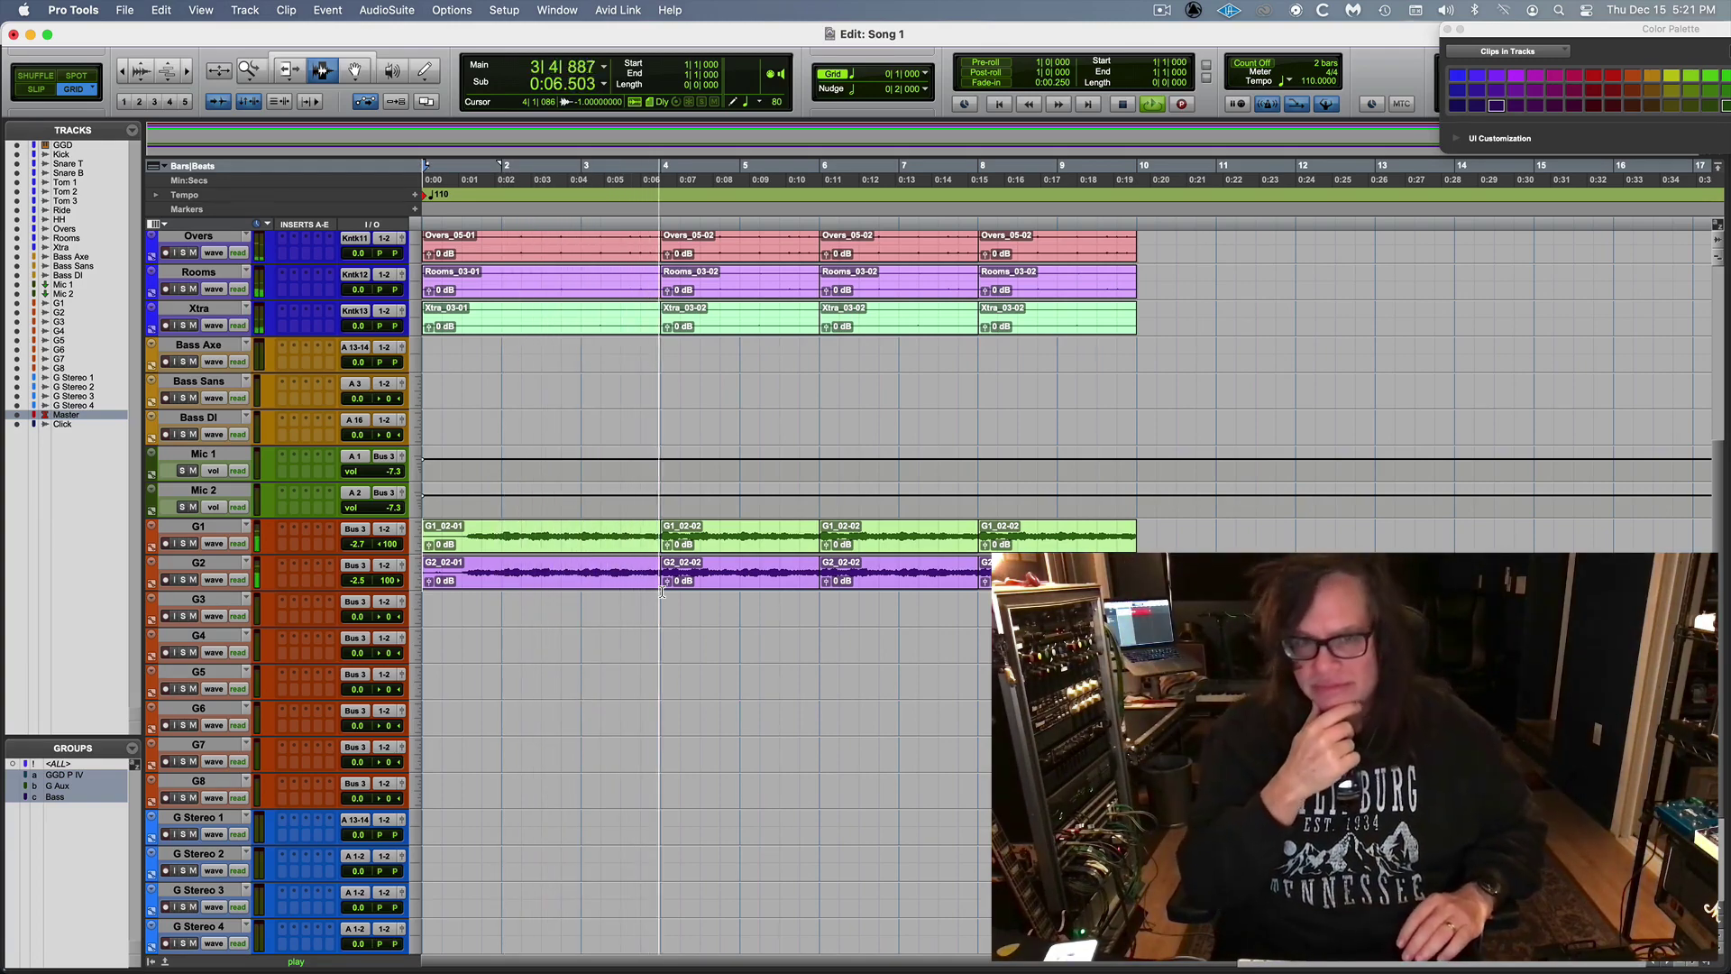
key(super+equal)
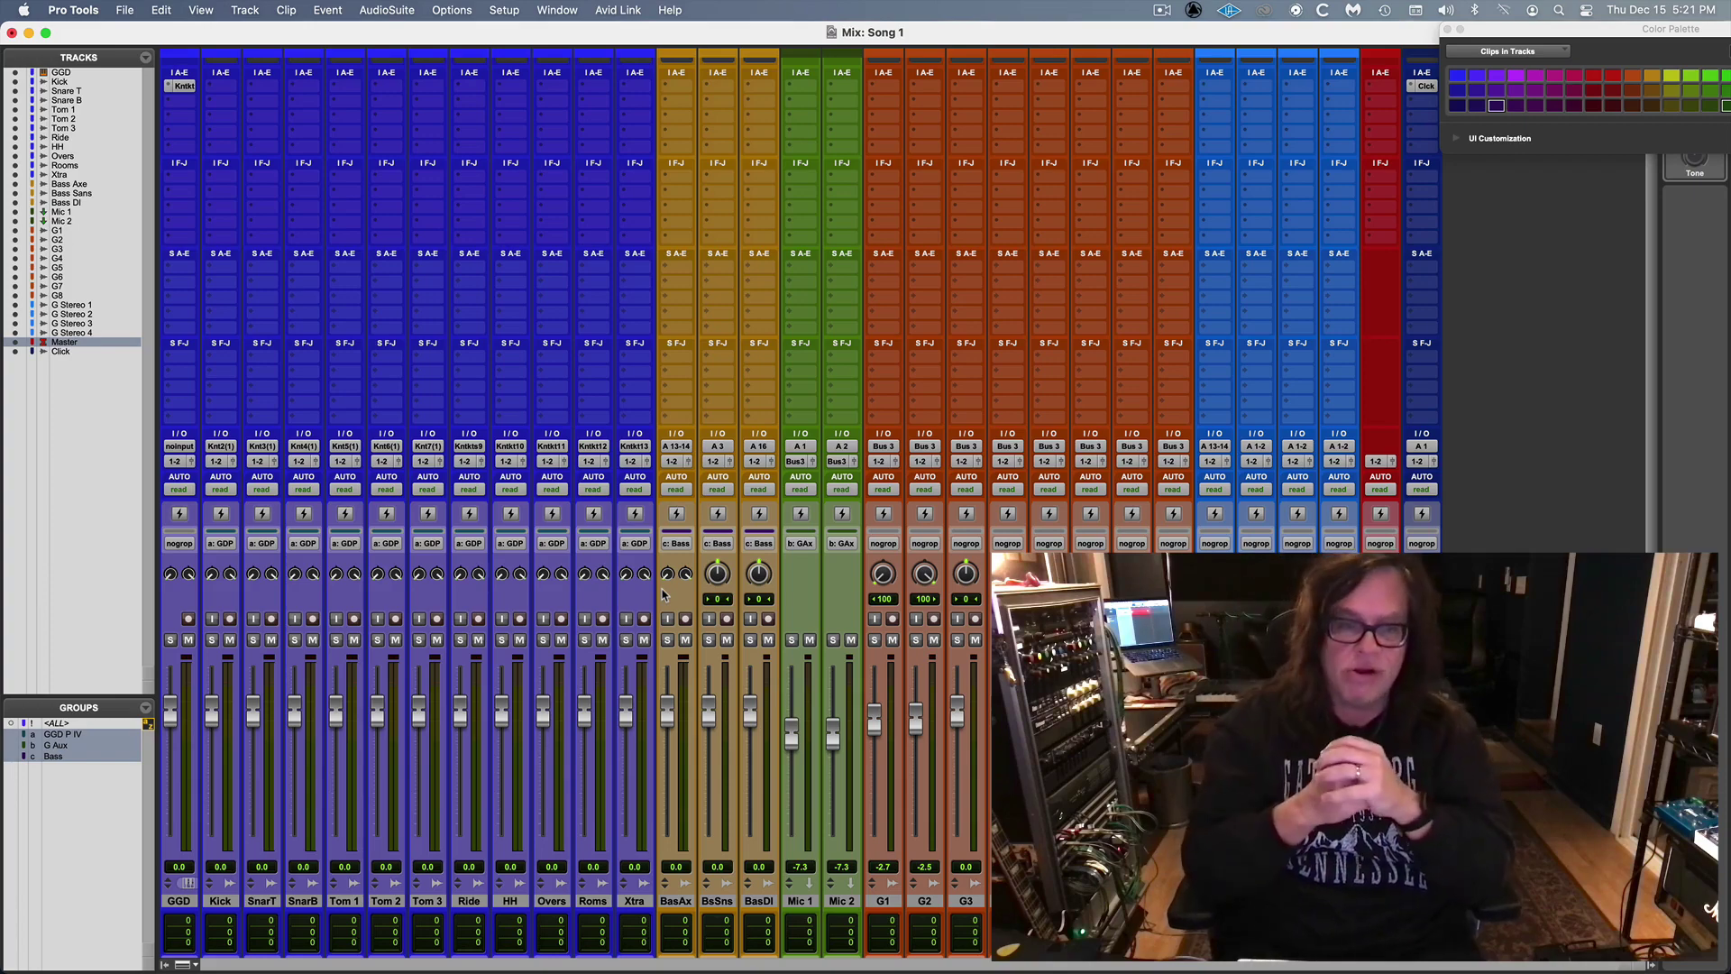
Step: Return to the Edit window, scroll to the top and open Kontakt on the GGD track
key(super+equal)
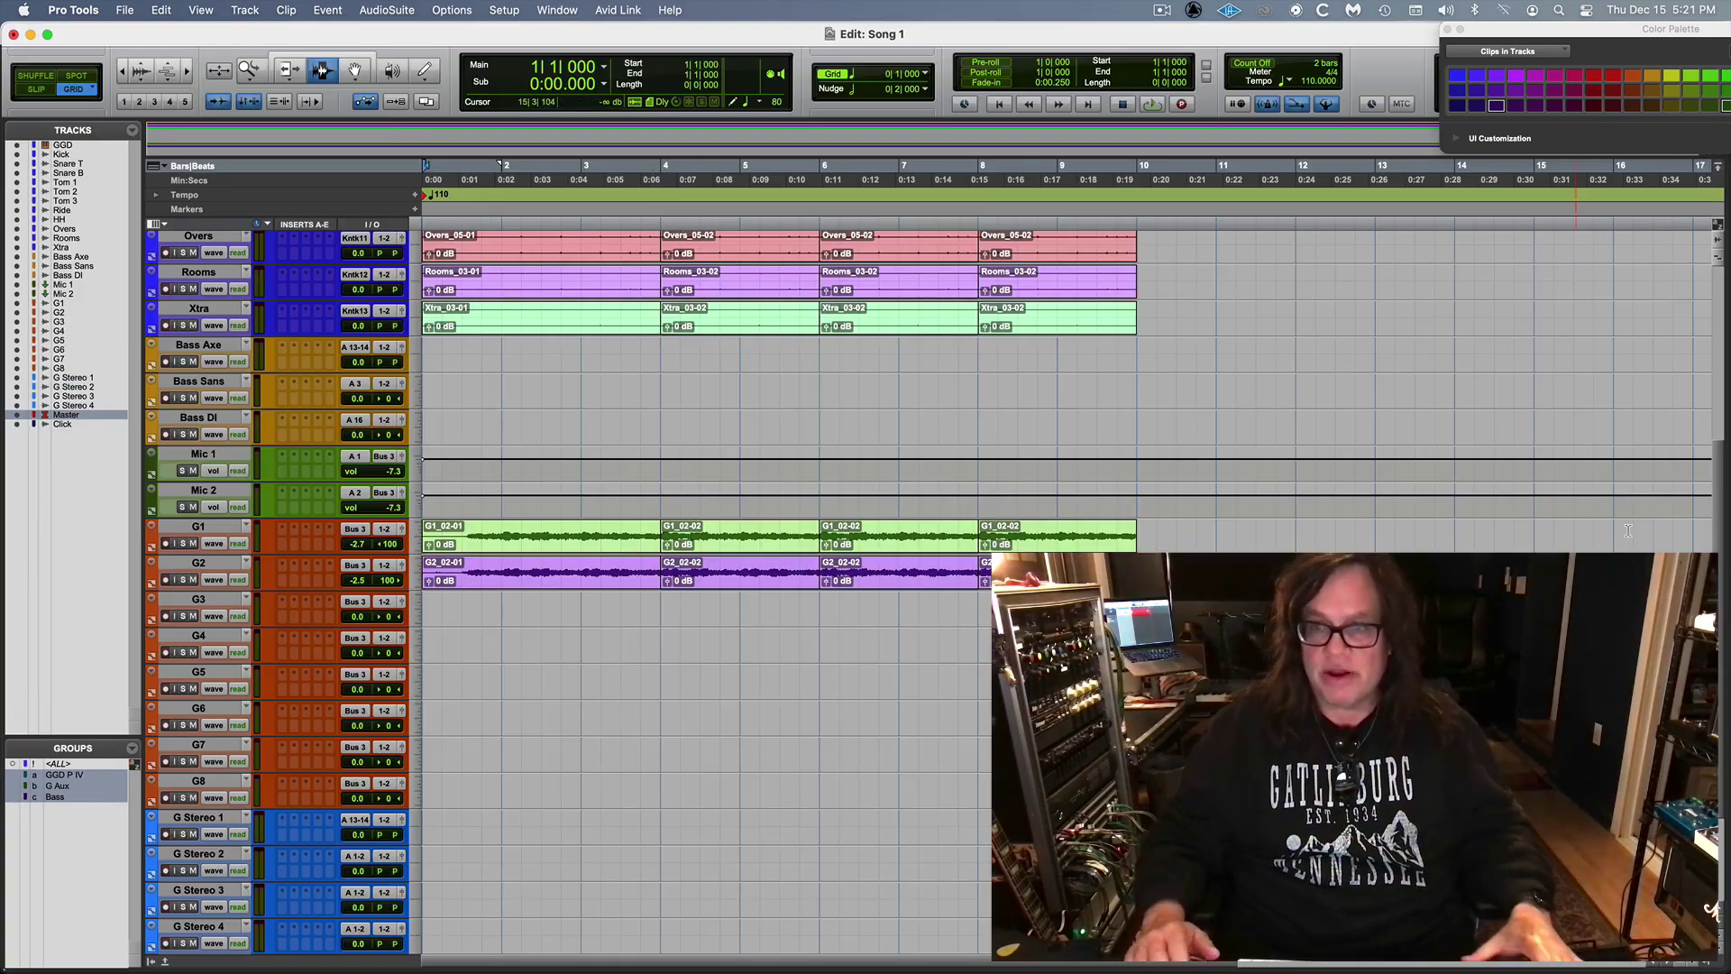
scroll(1720, 794, up, 5)
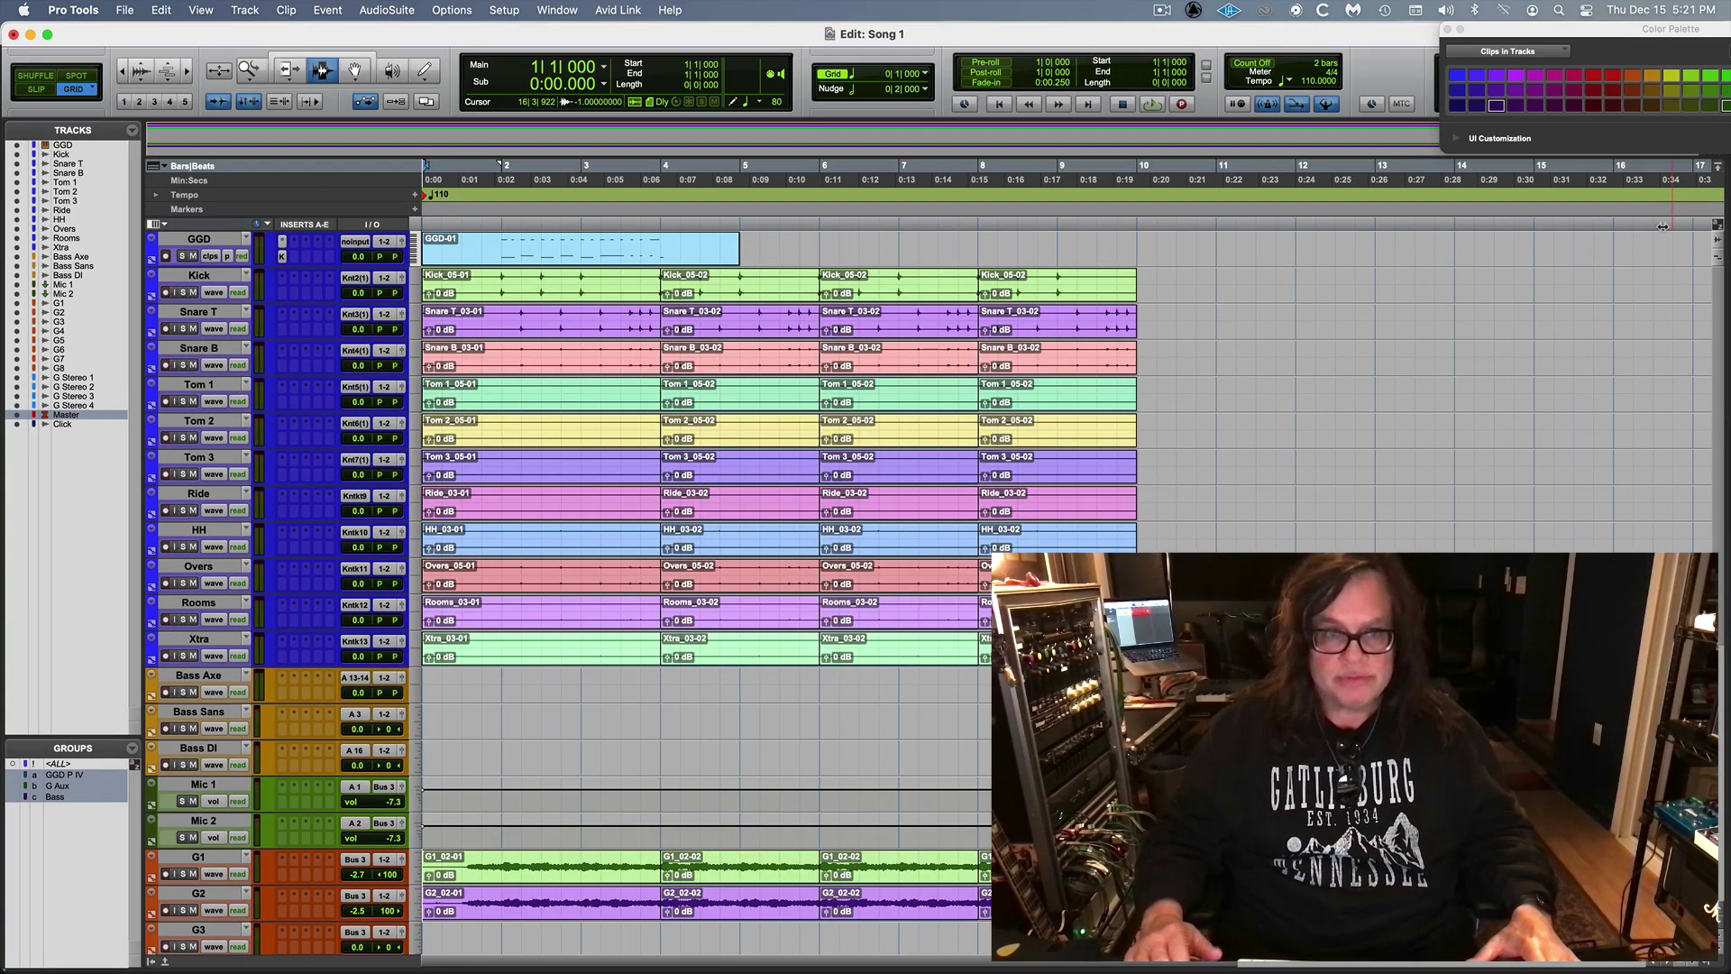
click(283, 258)
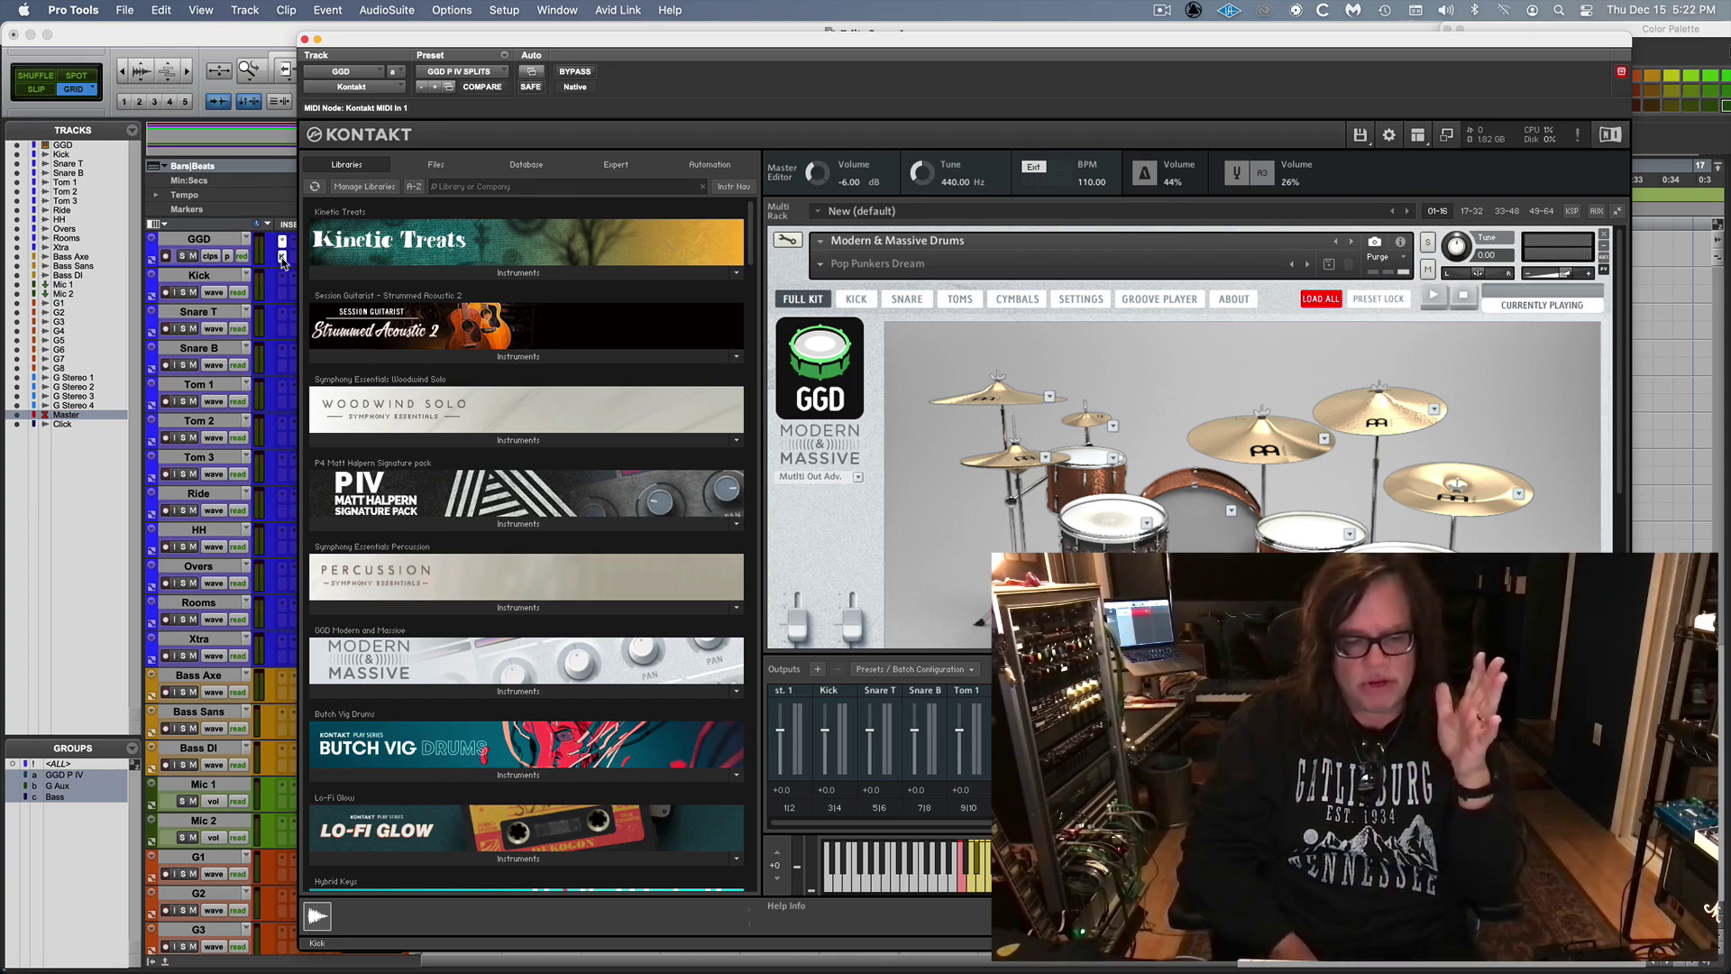
Step: Turn on Input Monitor for the grouped blue drum tracks
click(173, 294)
click(174, 294)
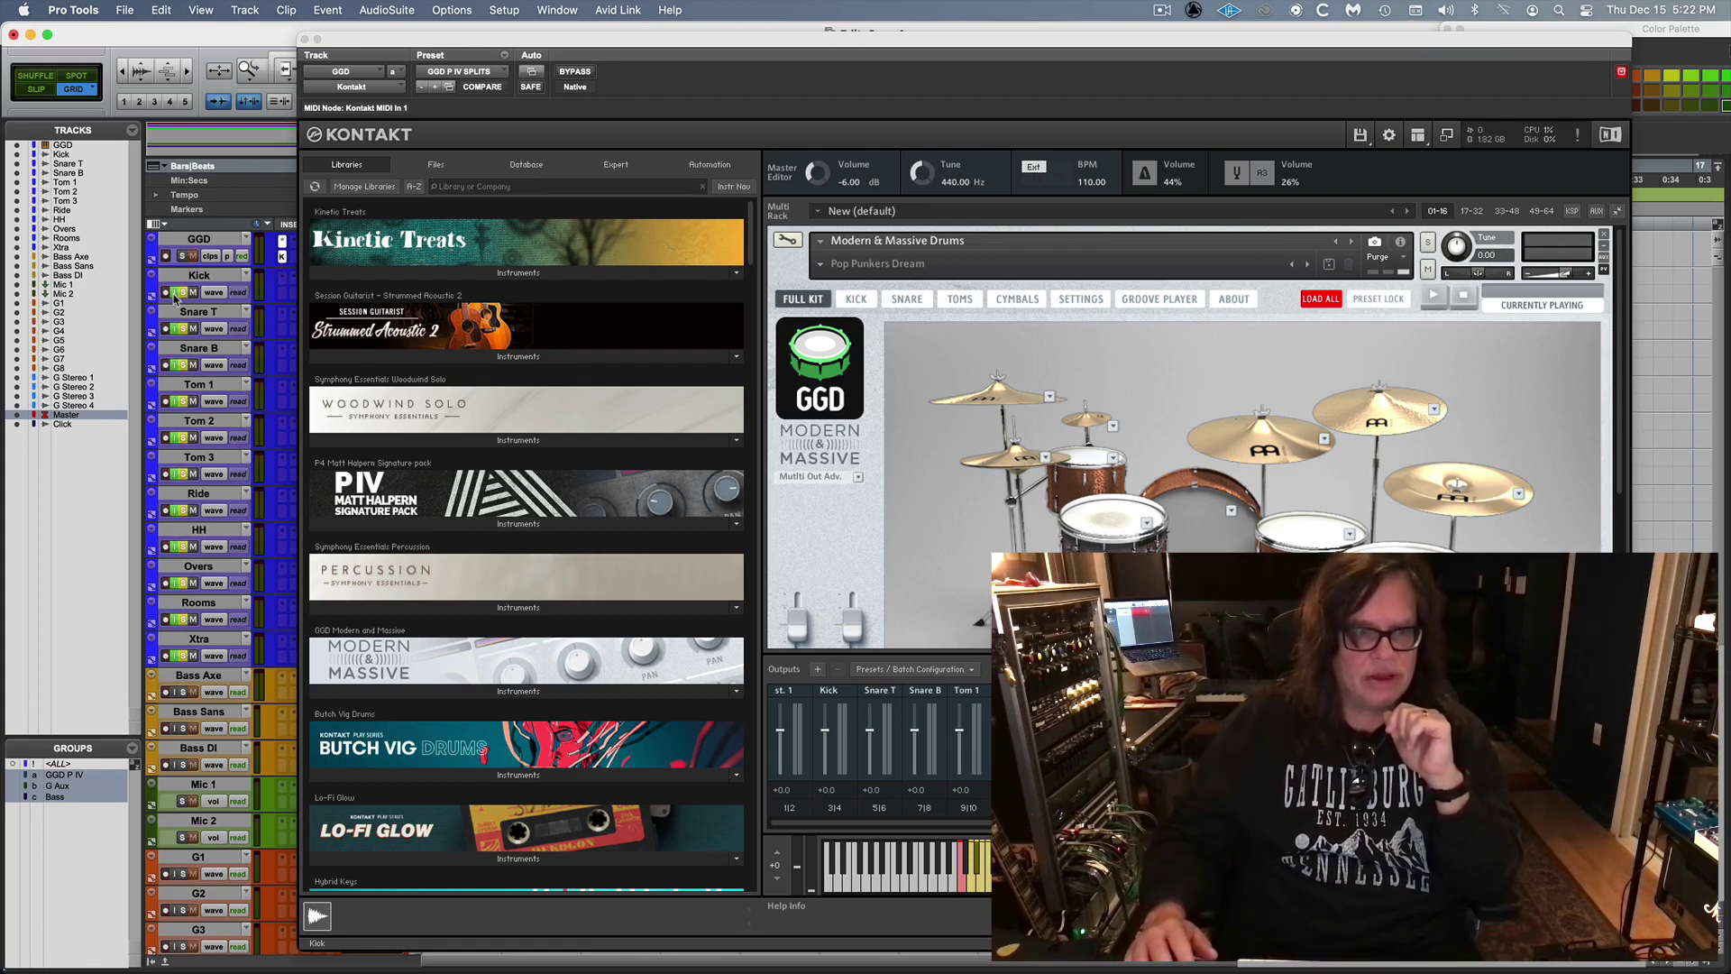